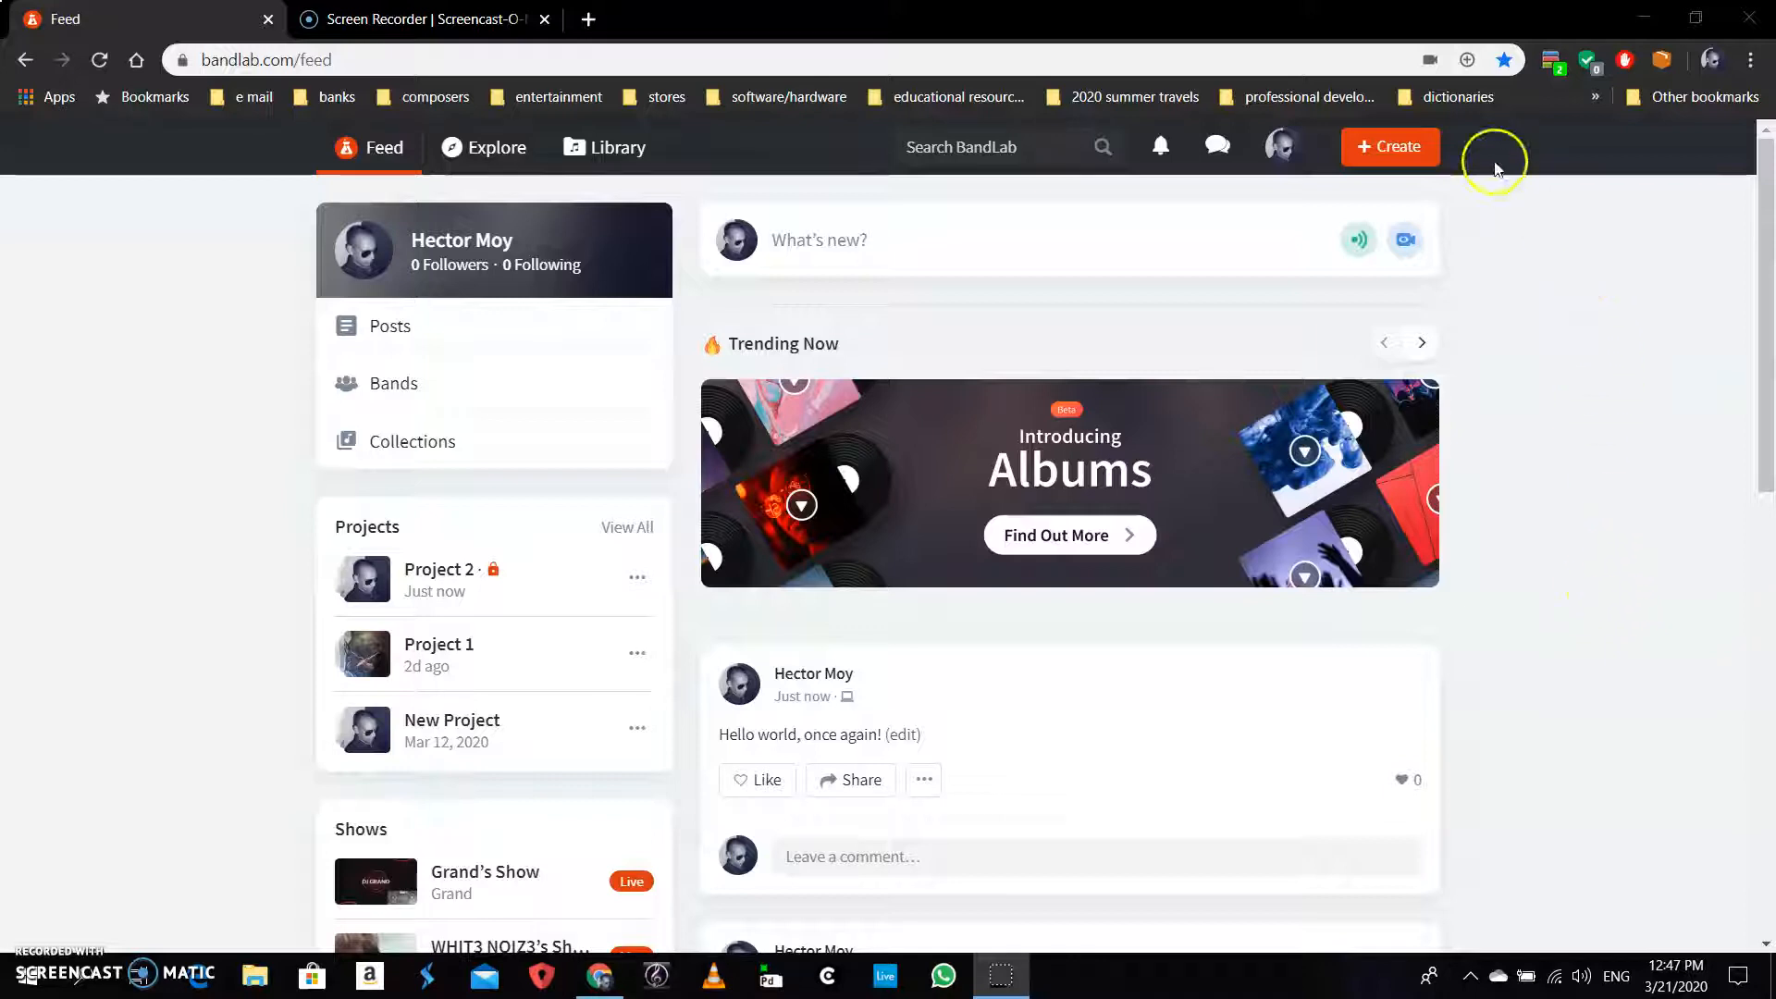
Start a new empty project in the Mix Editor, bringing up the New Track choices
left_click(1397, 148)
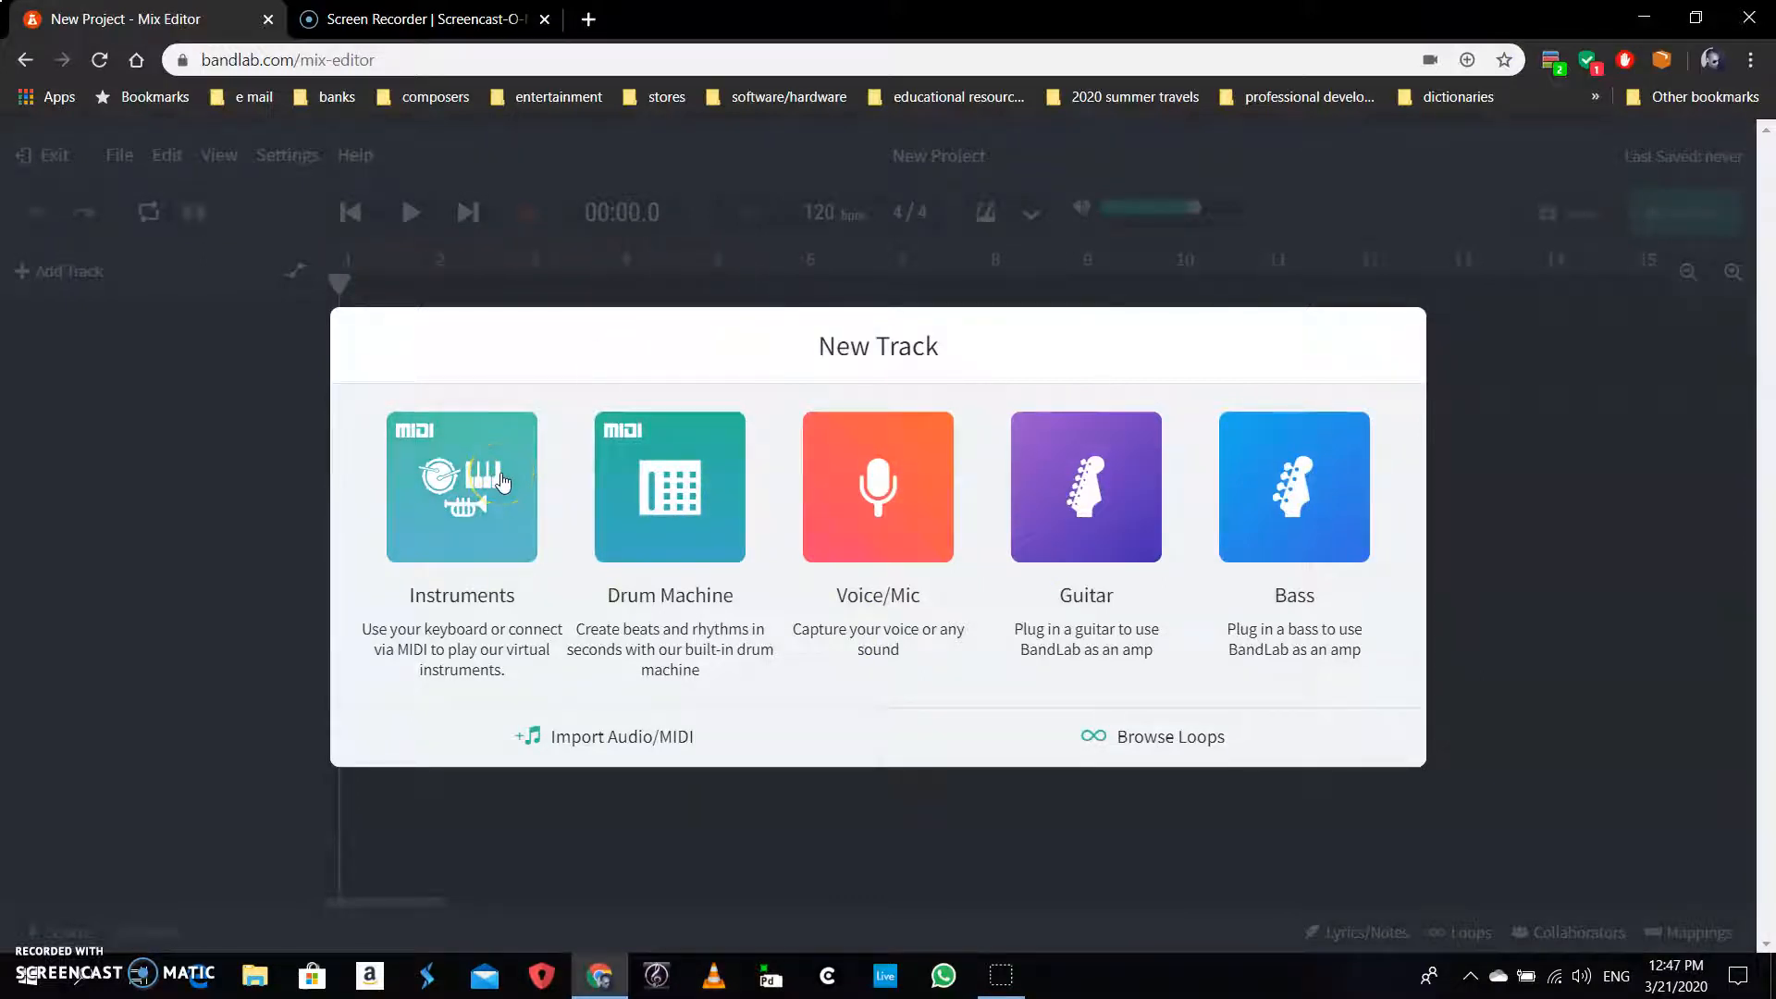
left_click(618, 478)
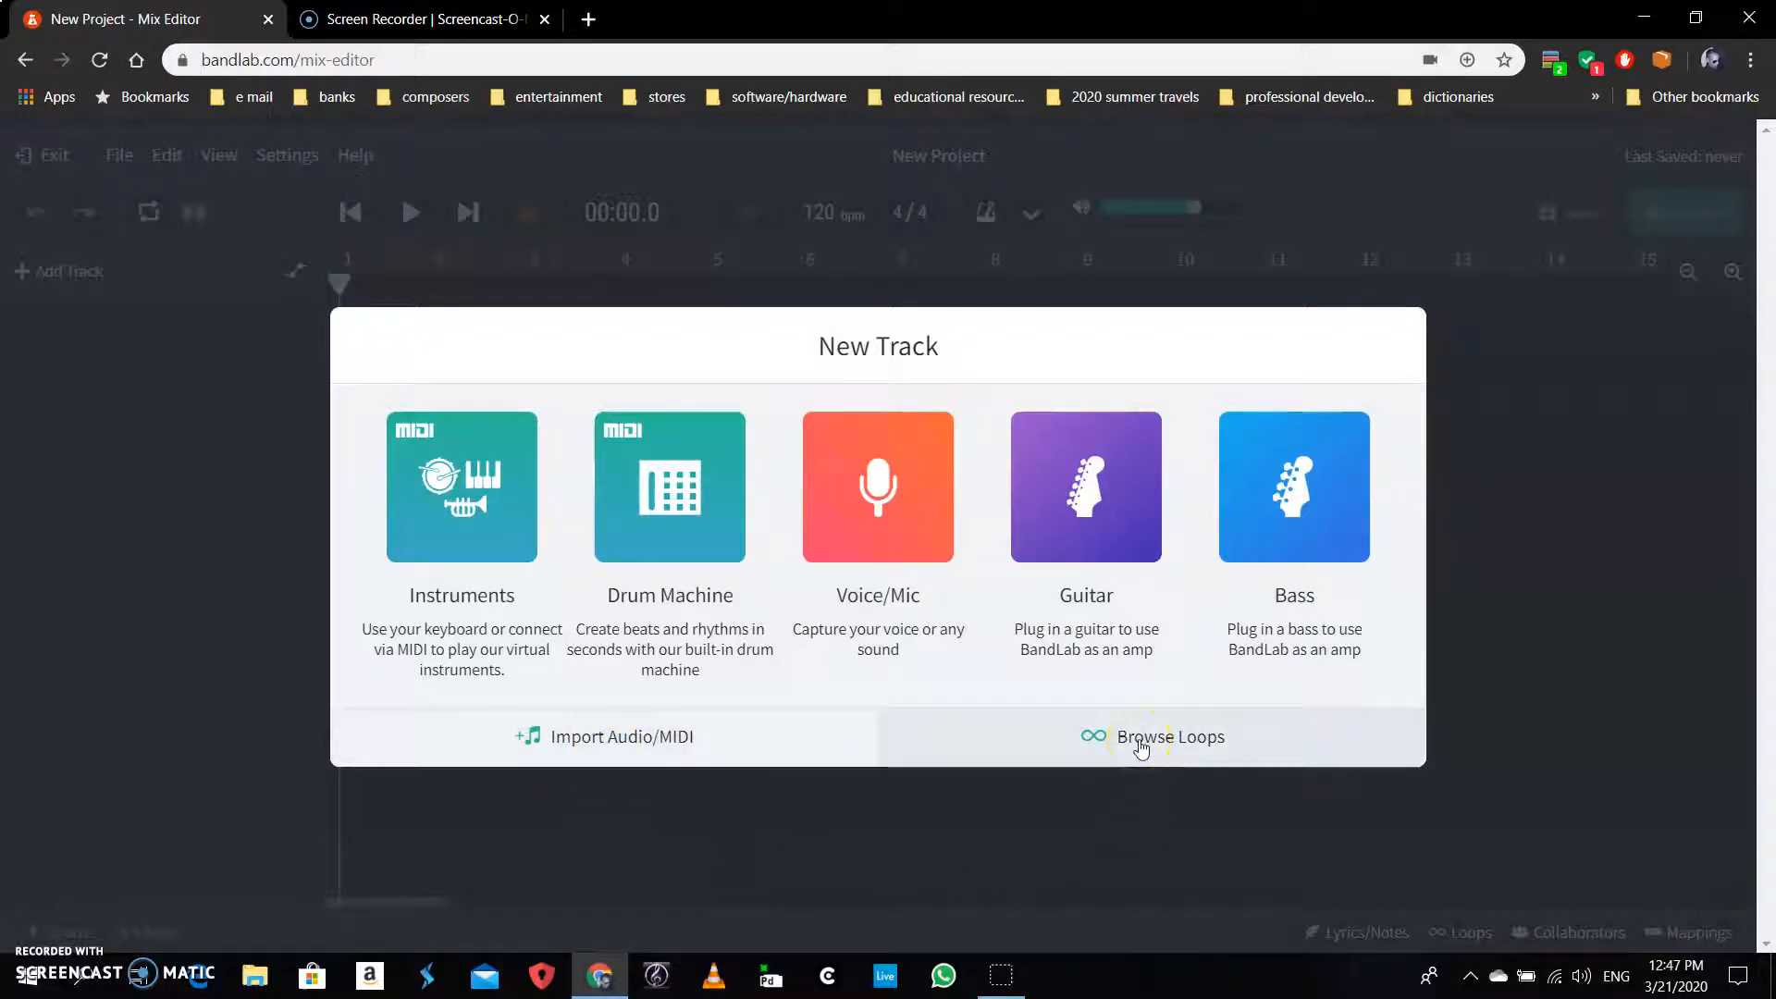
Add a Voice/Mic track and close its microphone input settings panel
left_click(869, 496)
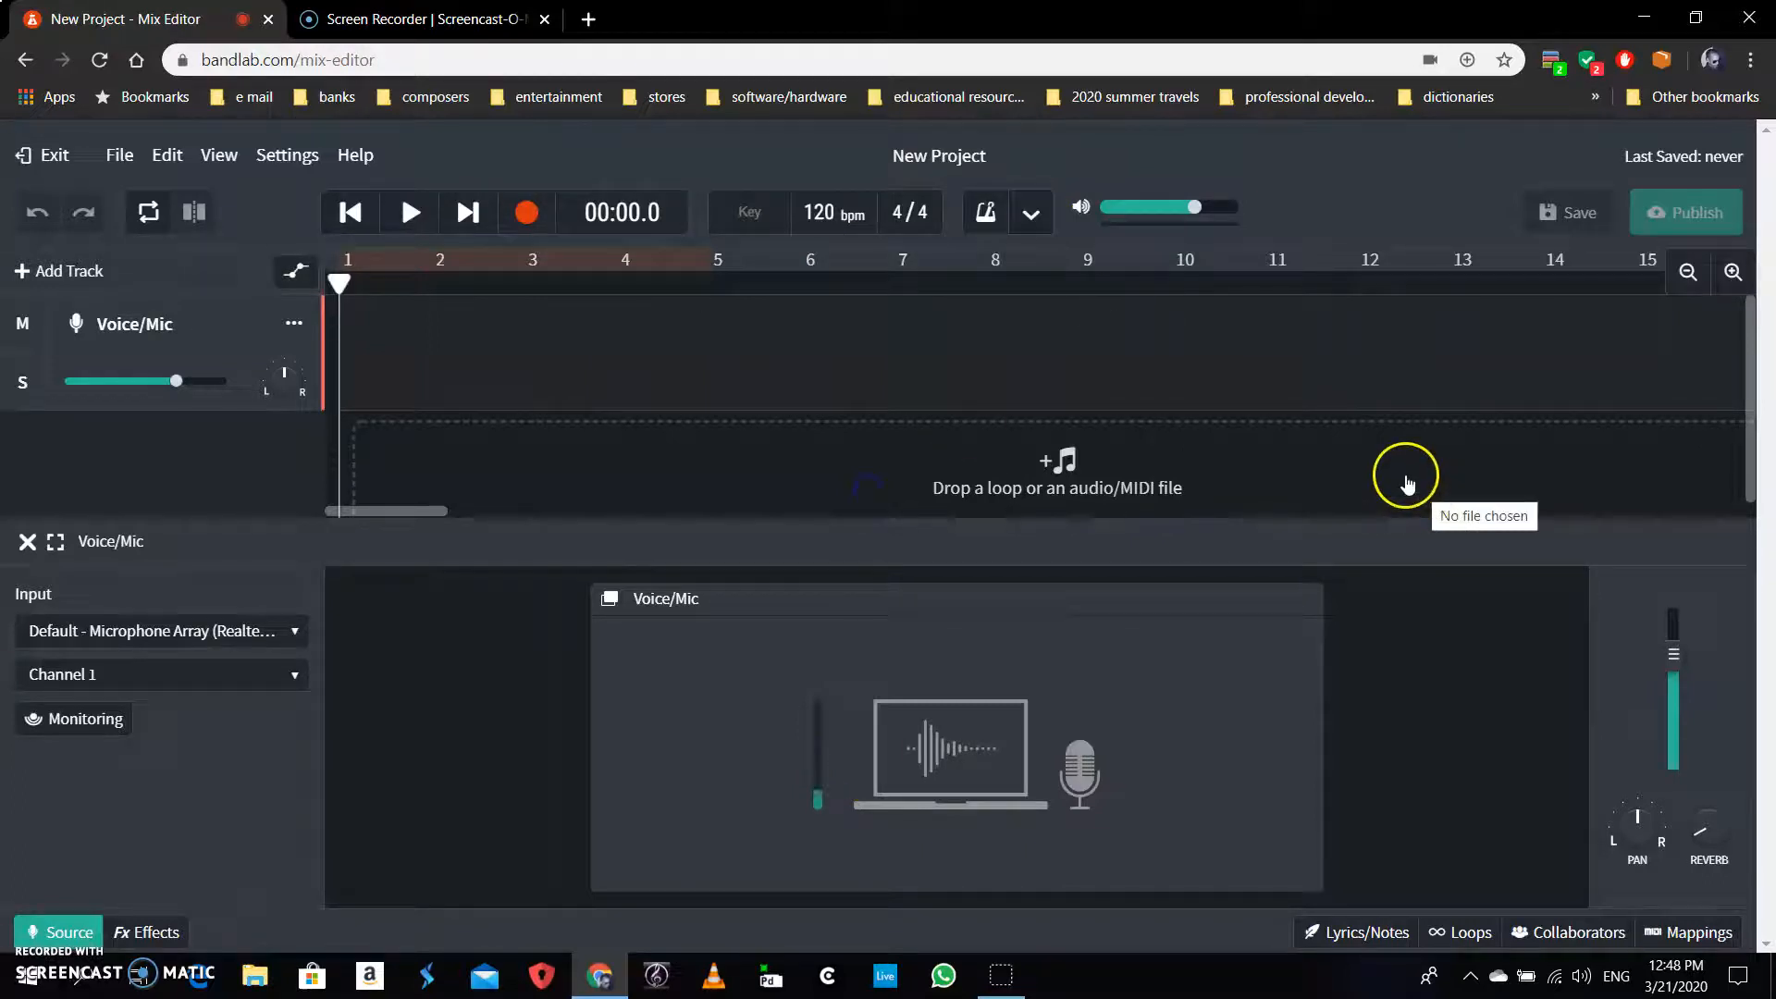
left_click(28, 541)
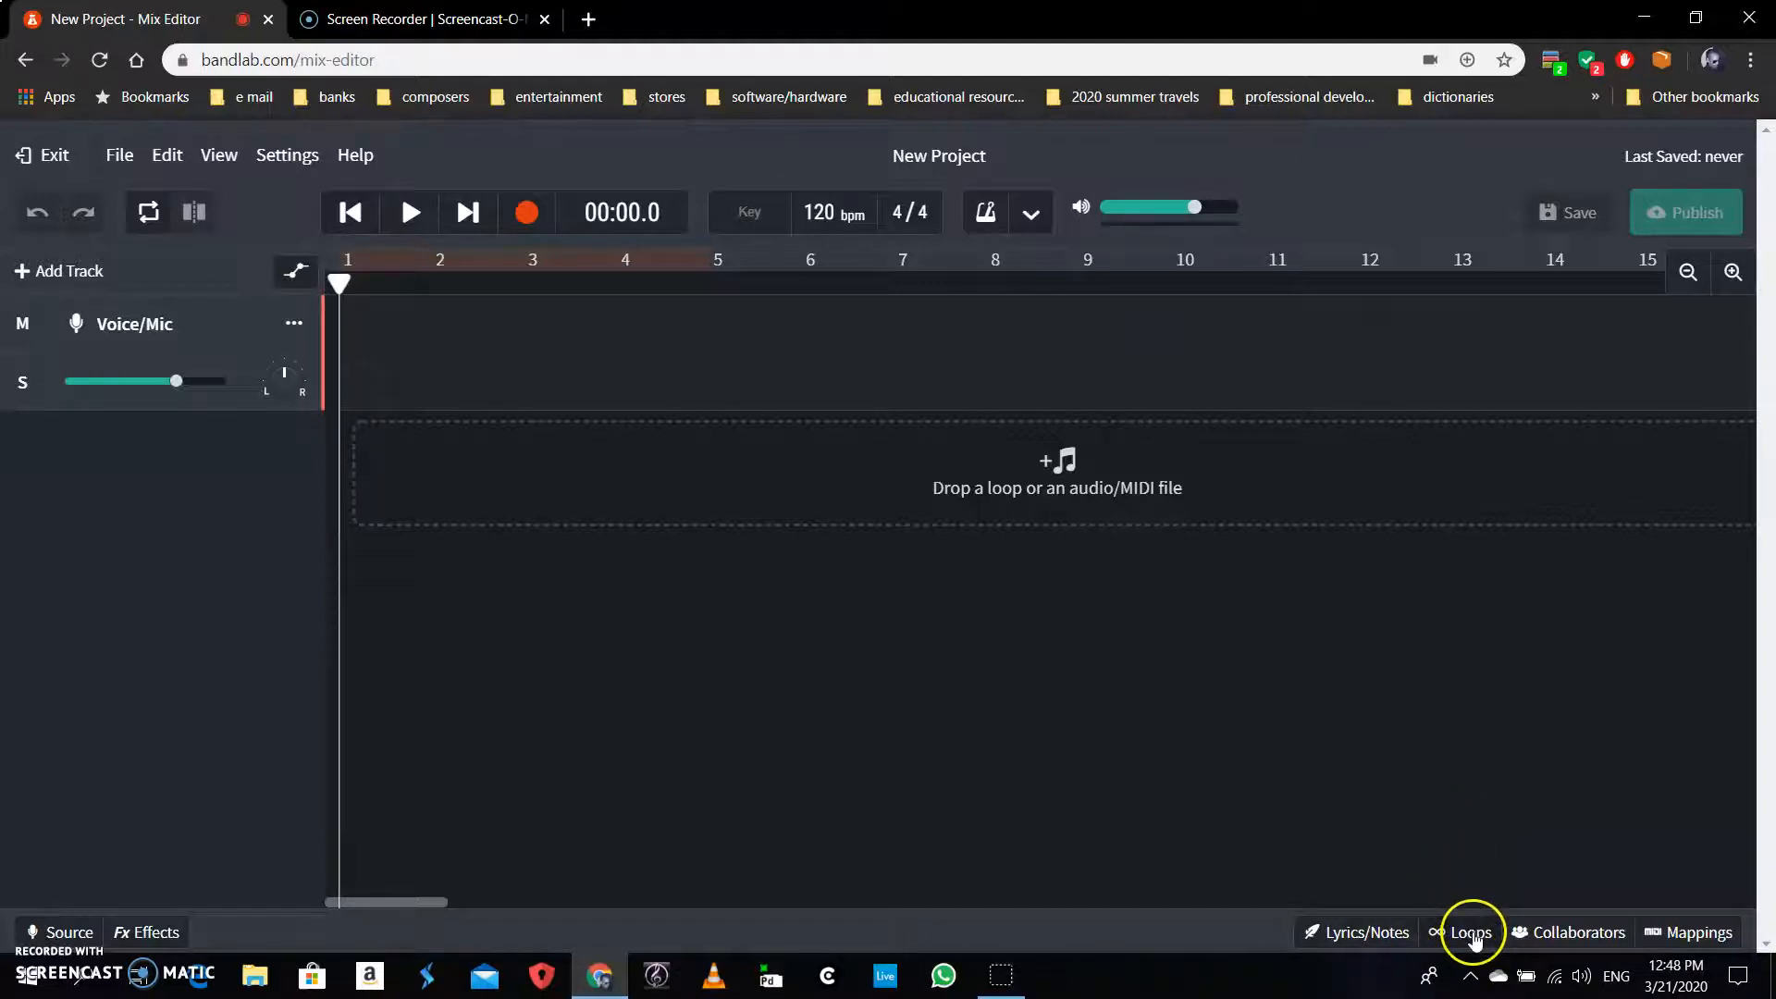
Show the Loops browser with filters reset, browse Loop Packs, then return to All Loops
left_click(1474, 936)
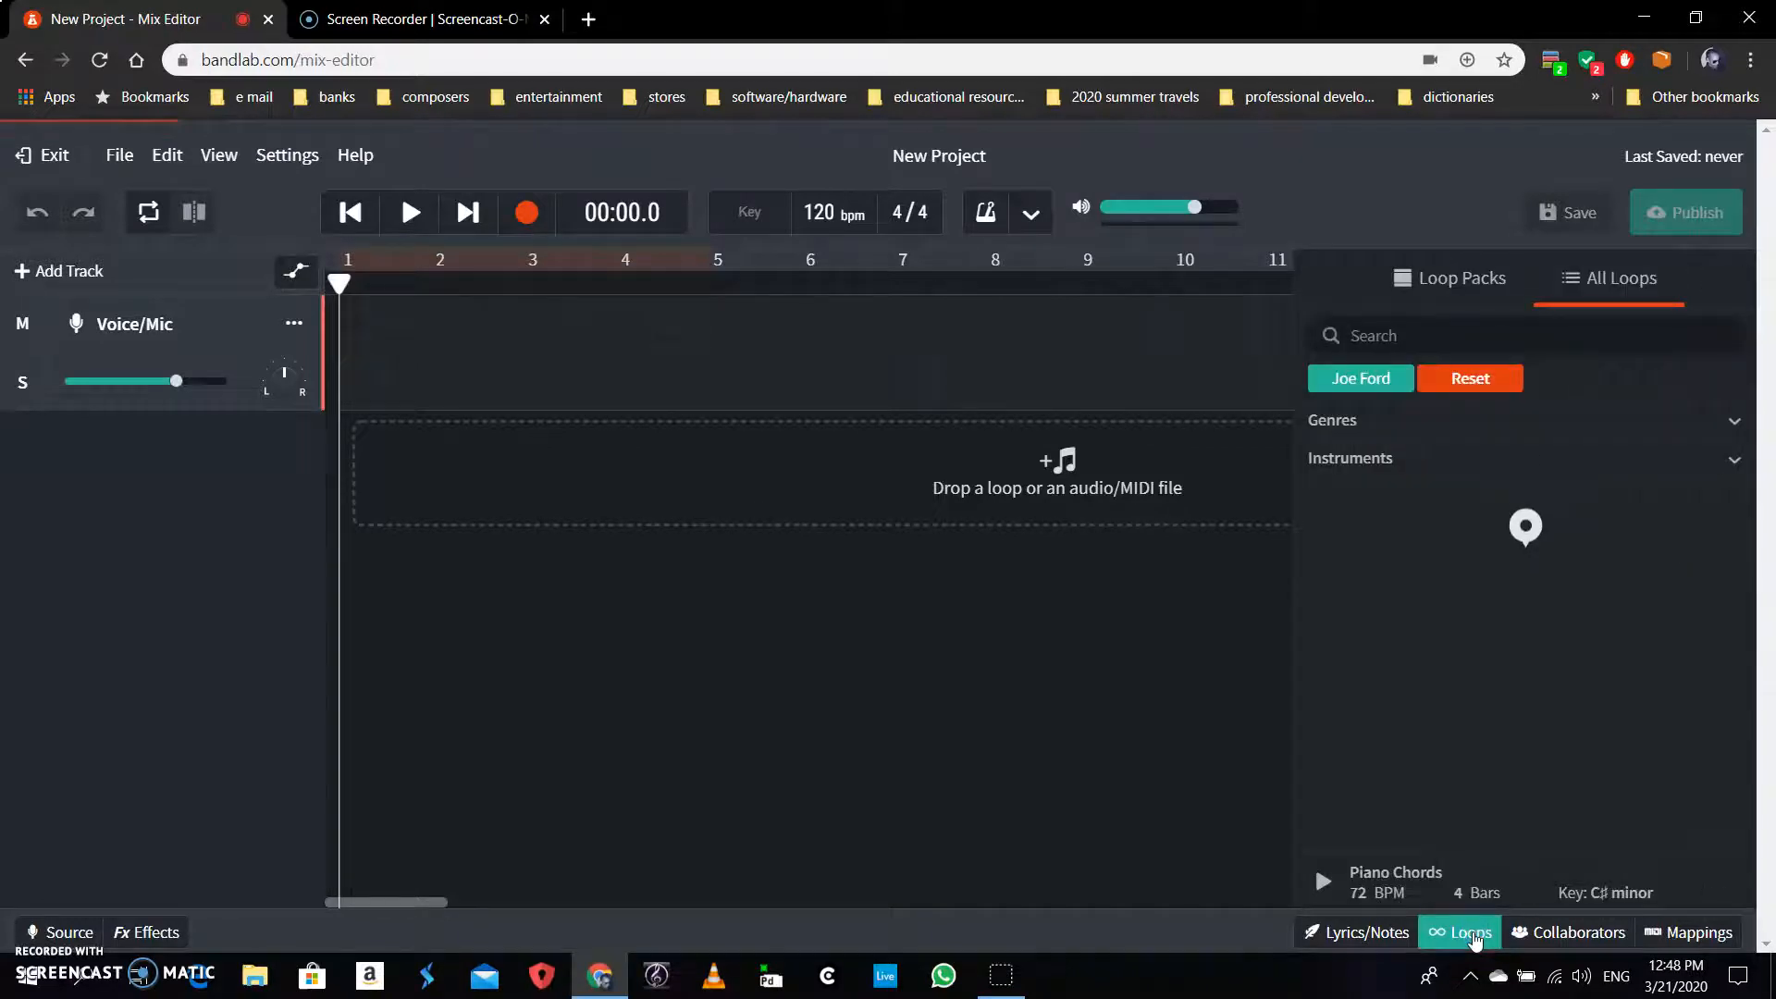
left_click(1456, 375)
left_click(1471, 287)
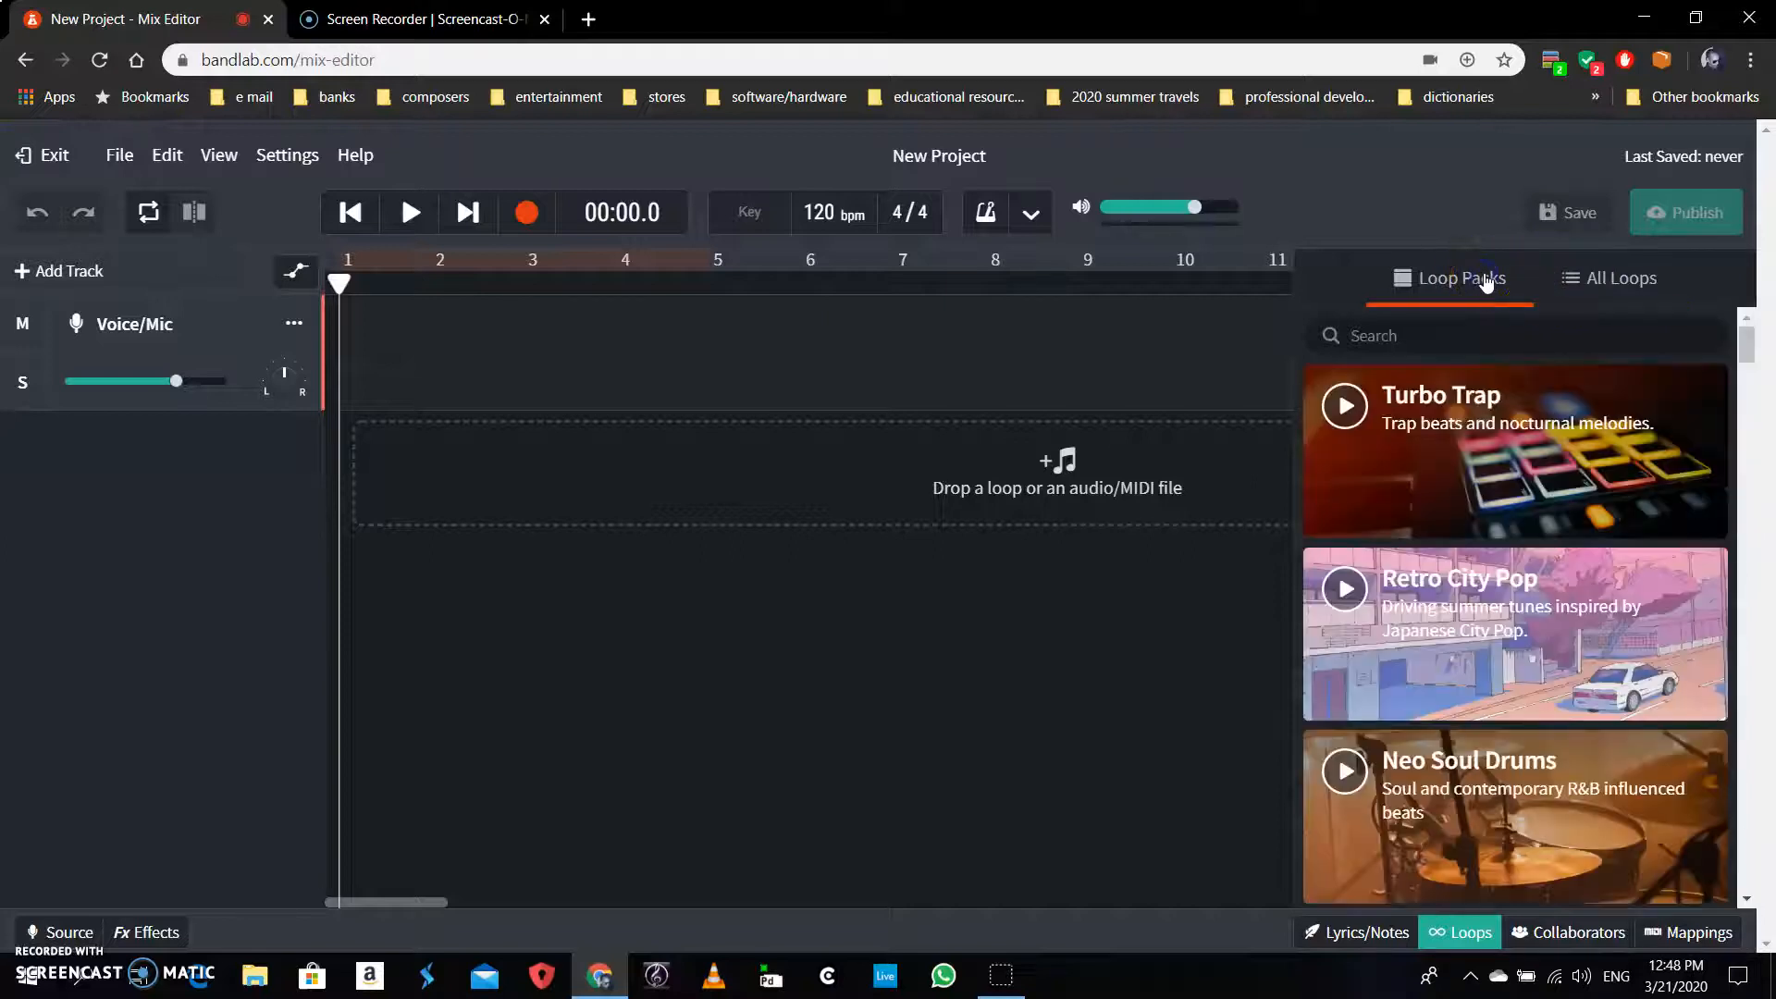
scroll(1578, 636, "down", 4)
scroll(1579, 641, "down", 4)
scroll(1579, 641, "up", 8)
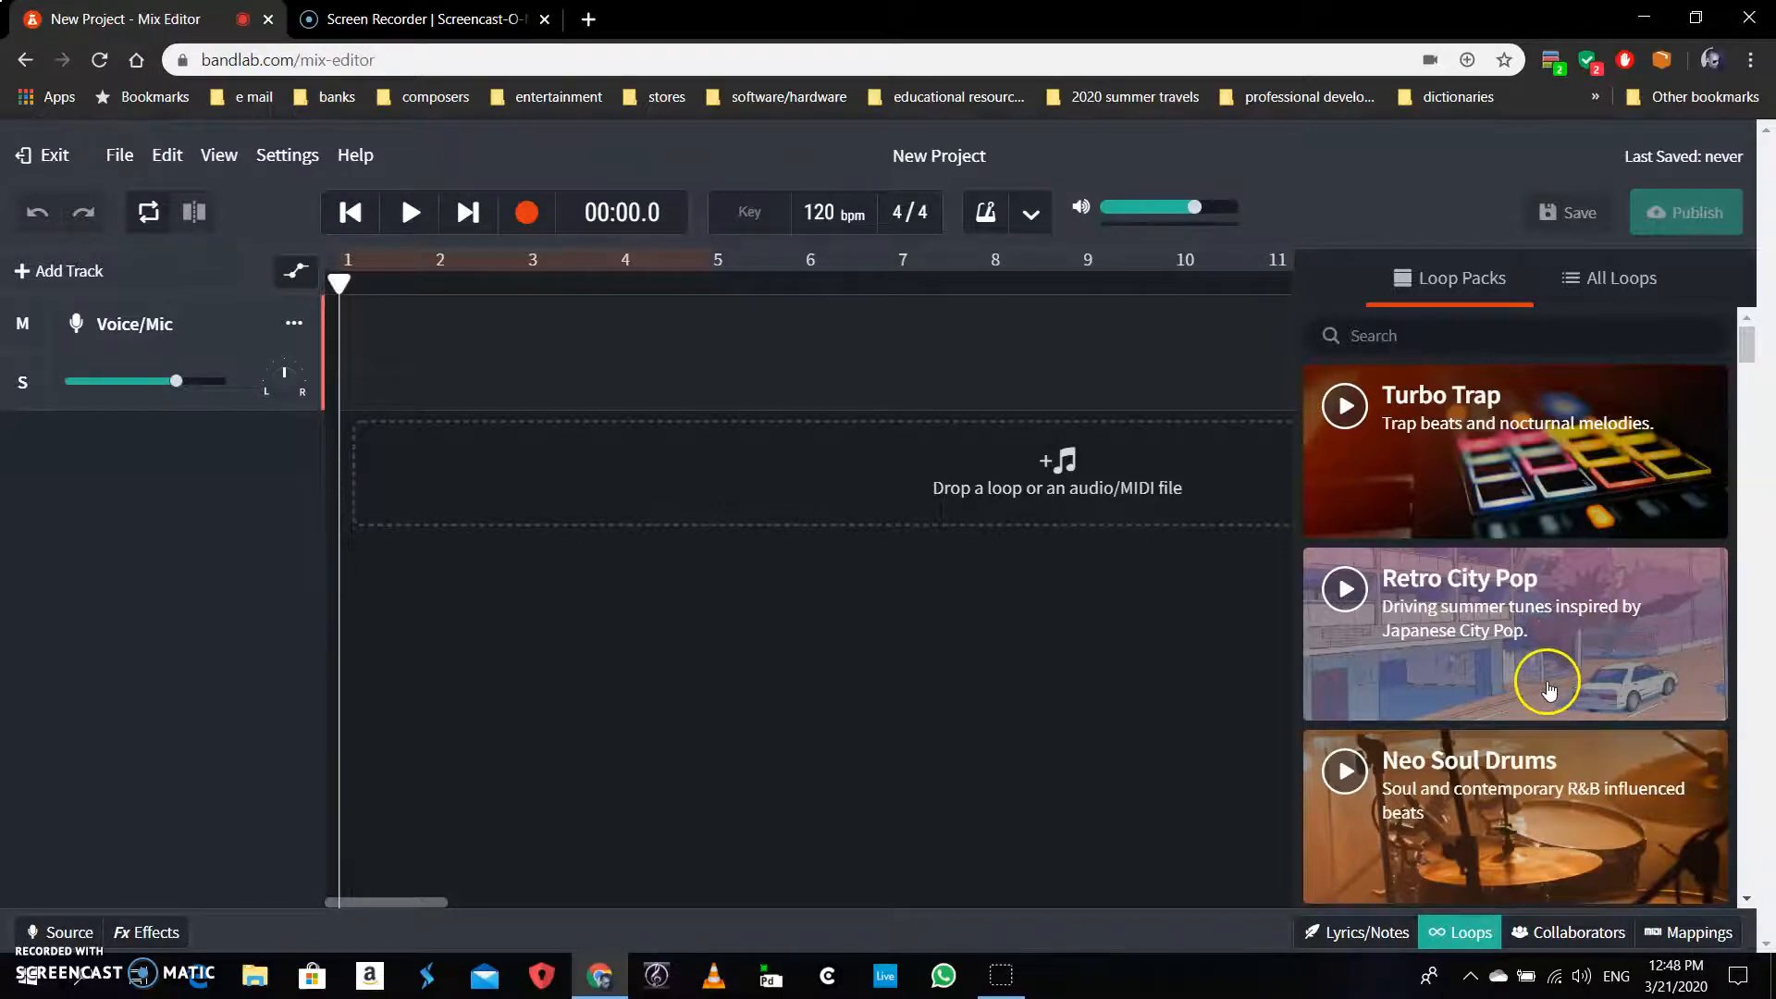
scroll(1551, 683, "down", 5)
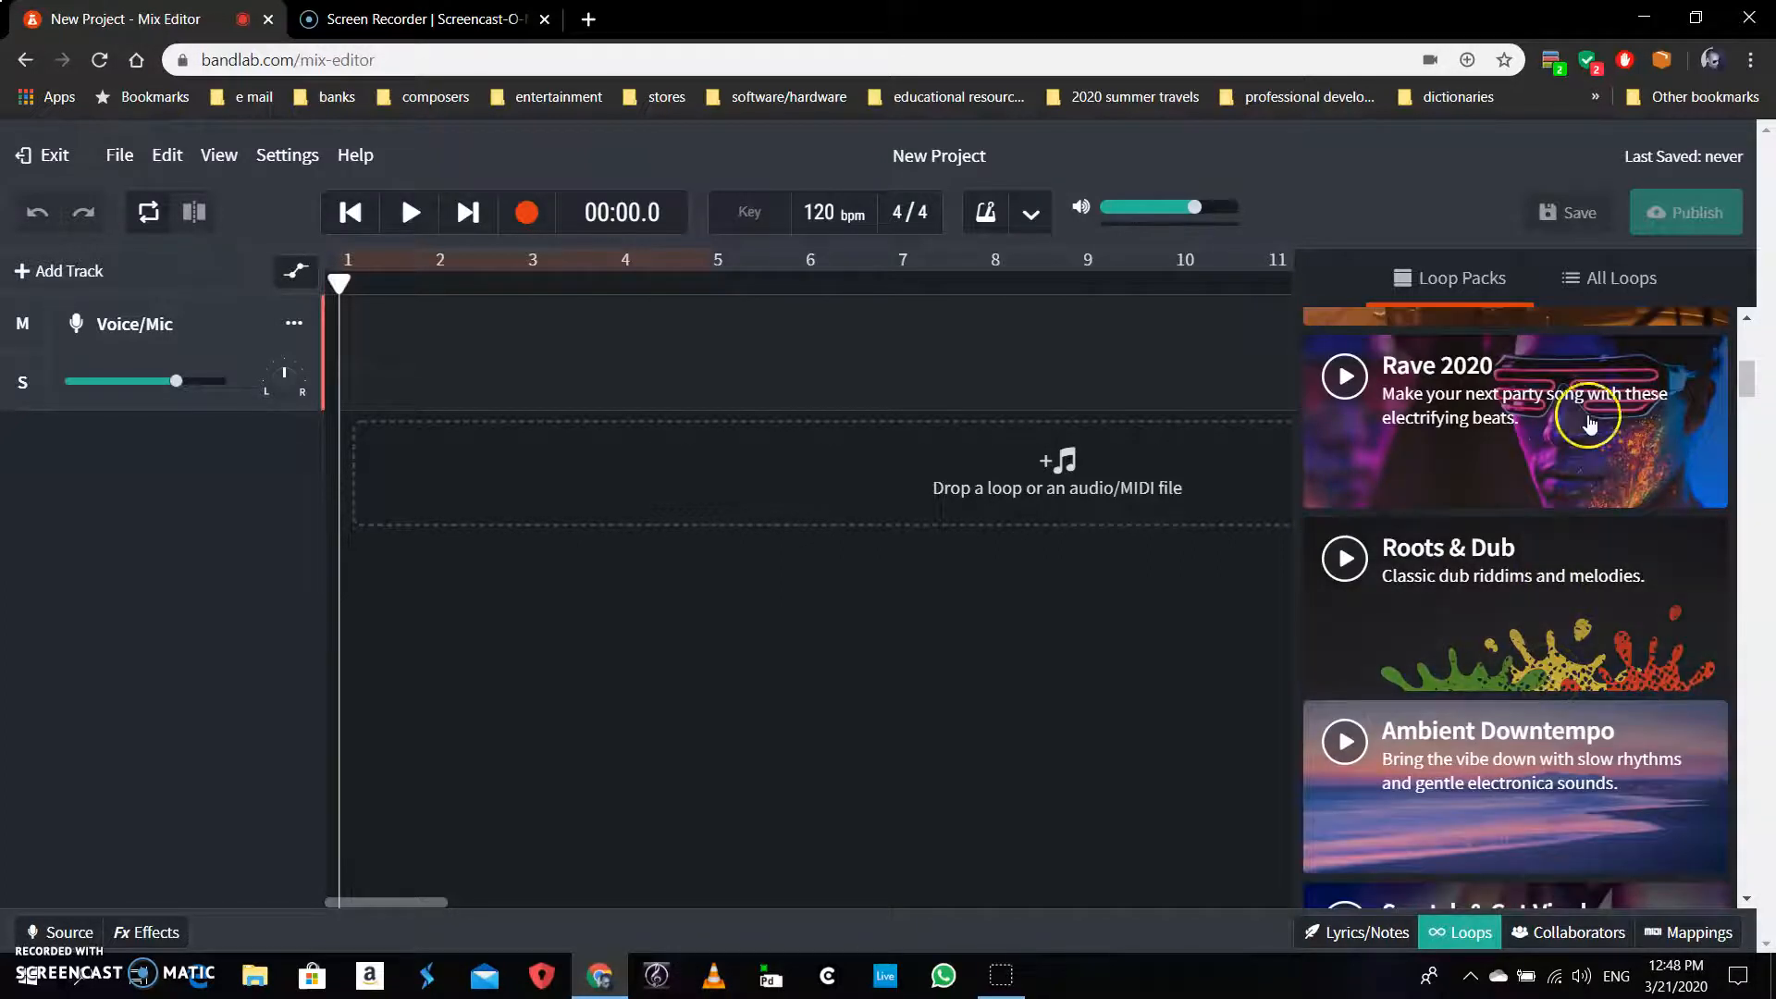
left_click(1623, 282)
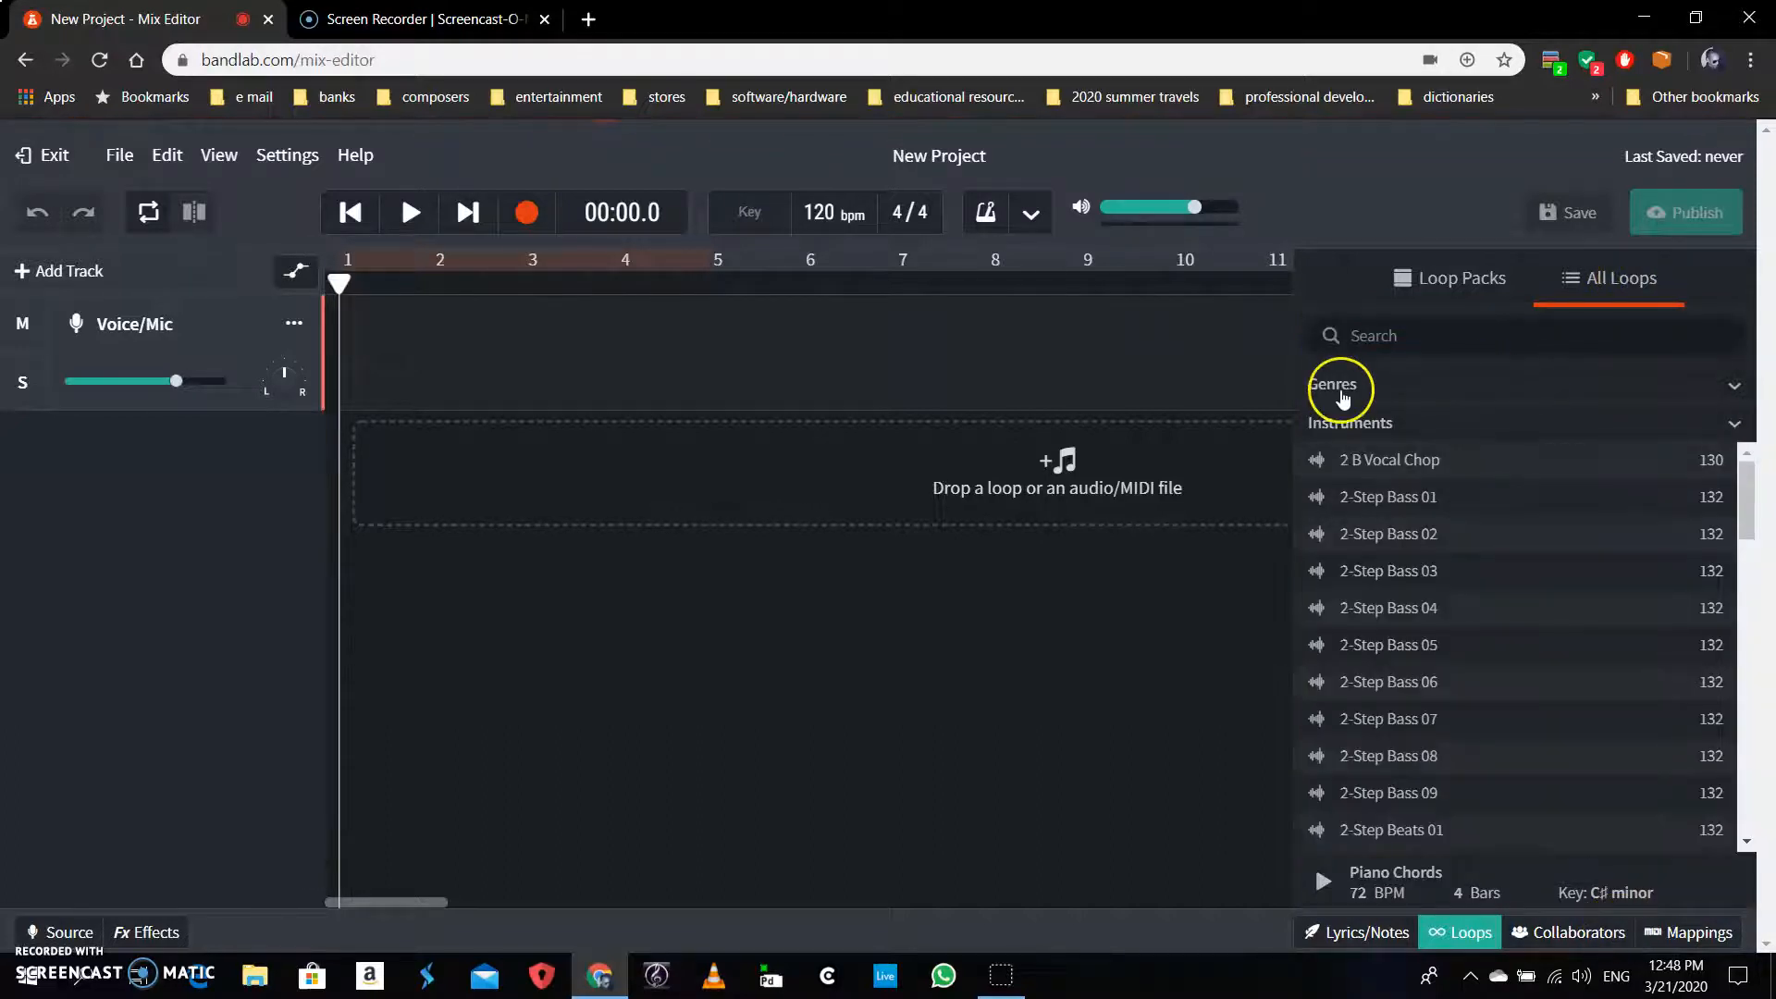
Expand the Genres and Instruments filter sections in the loop browser
left_click(1343, 396)
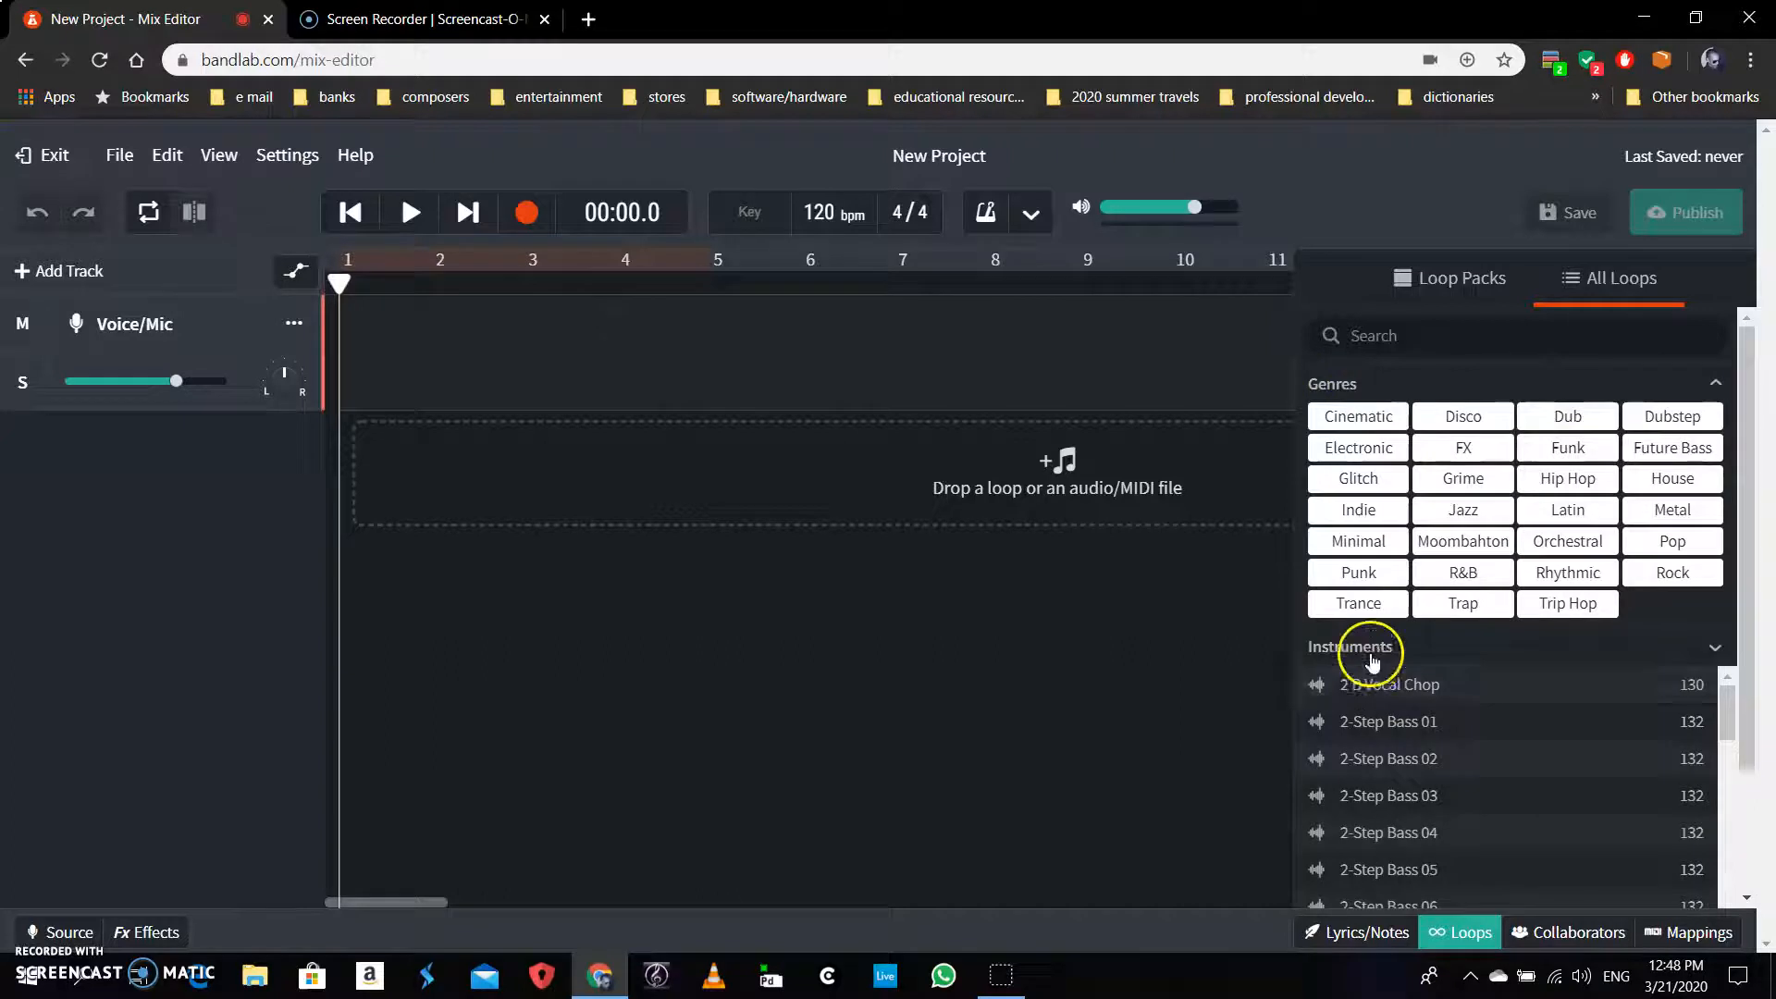
left_click(1336, 647)
scroll(1538, 694, "down", 5)
scroll(1558, 730, "up", 5)
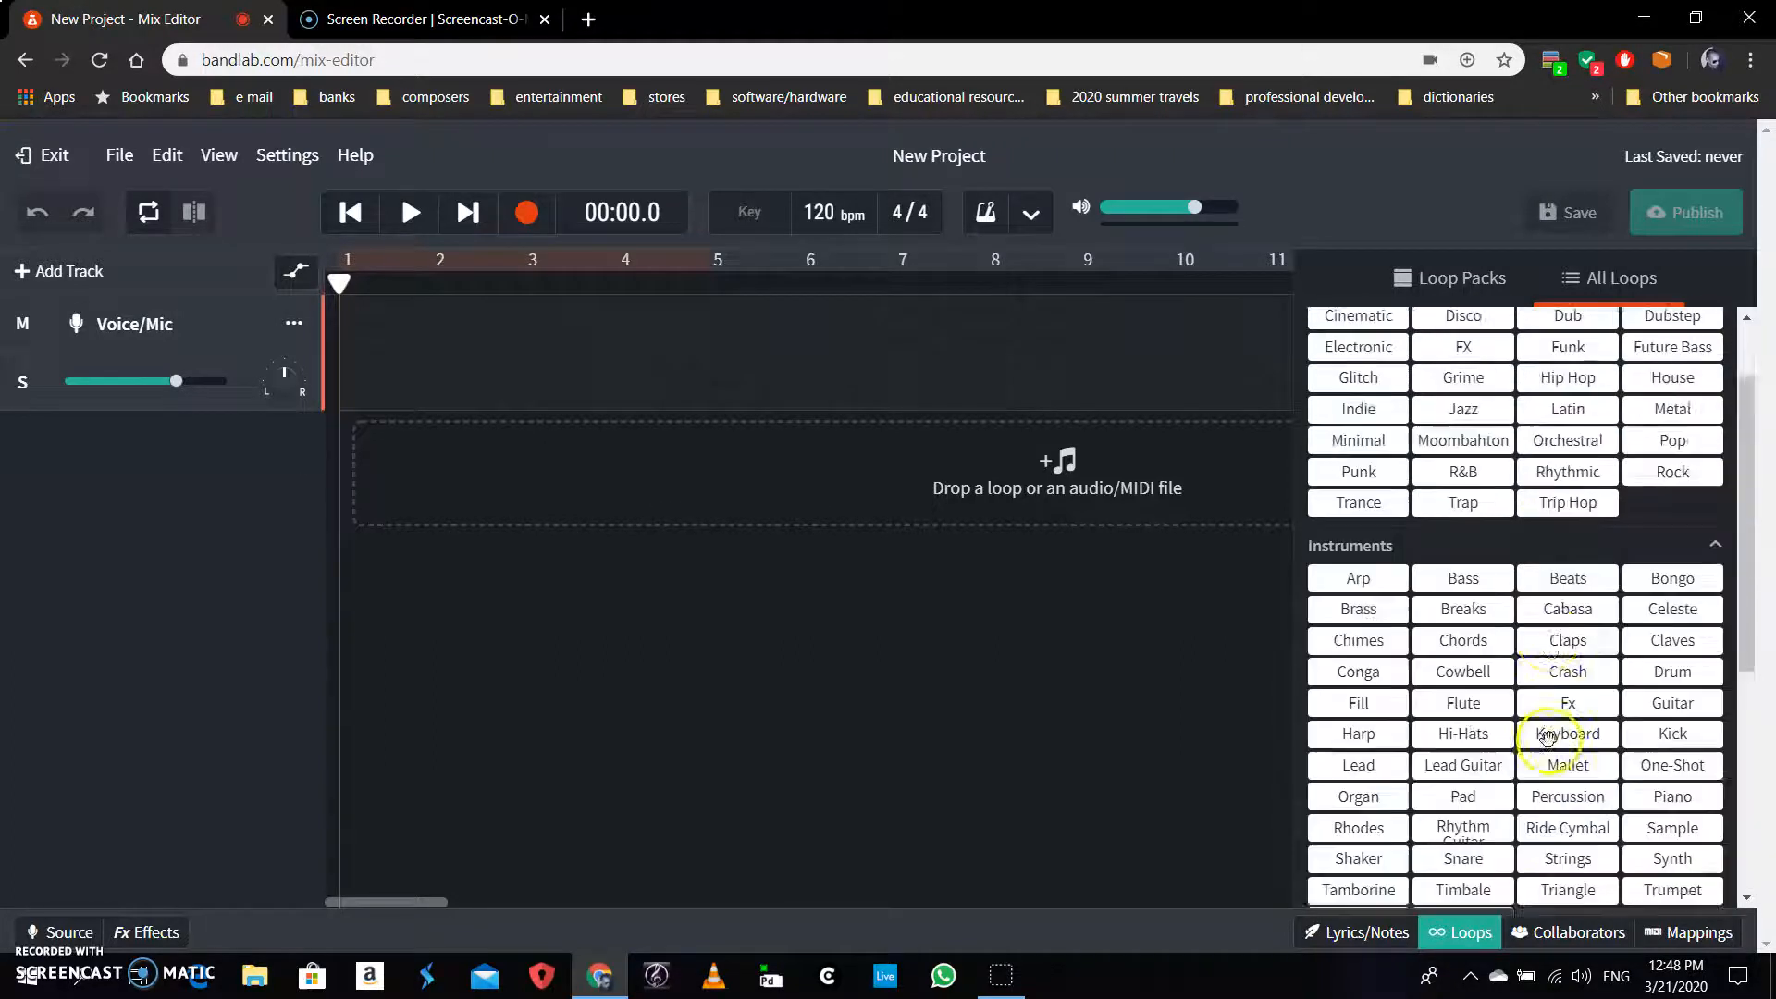
scroll(1538, 586, "down", 5)
scroll(1538, 595, "up", 5)
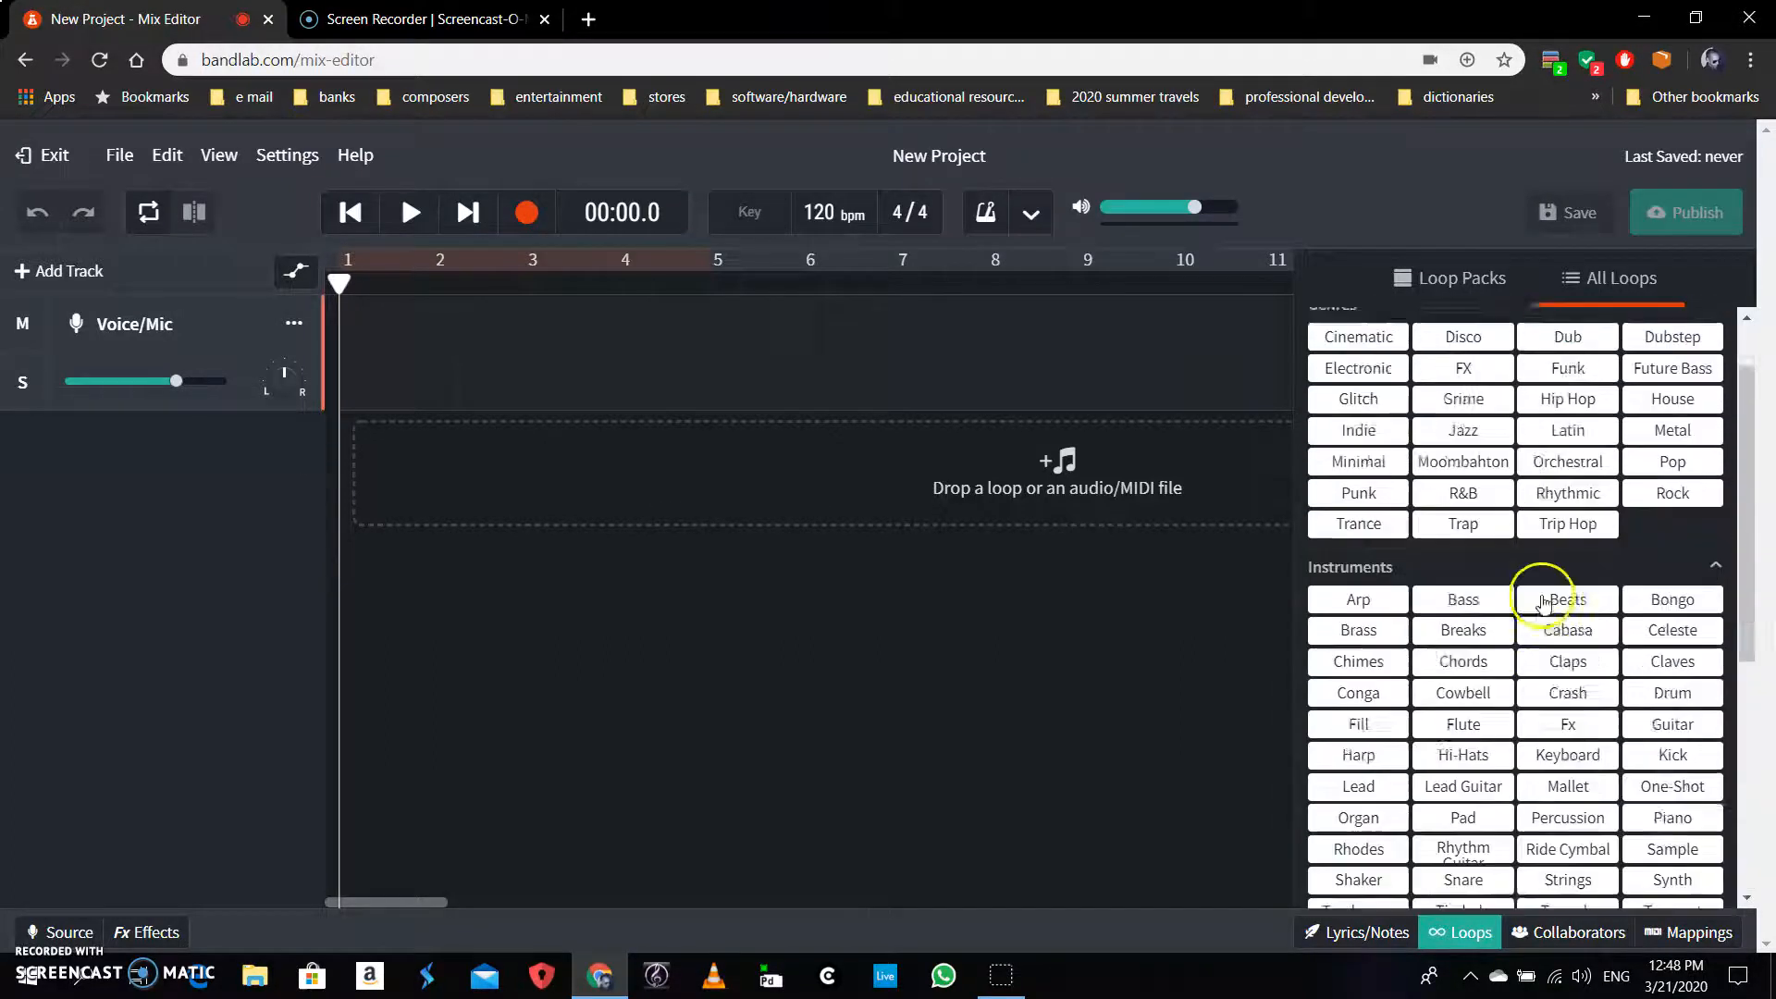
left_click(1474, 294)
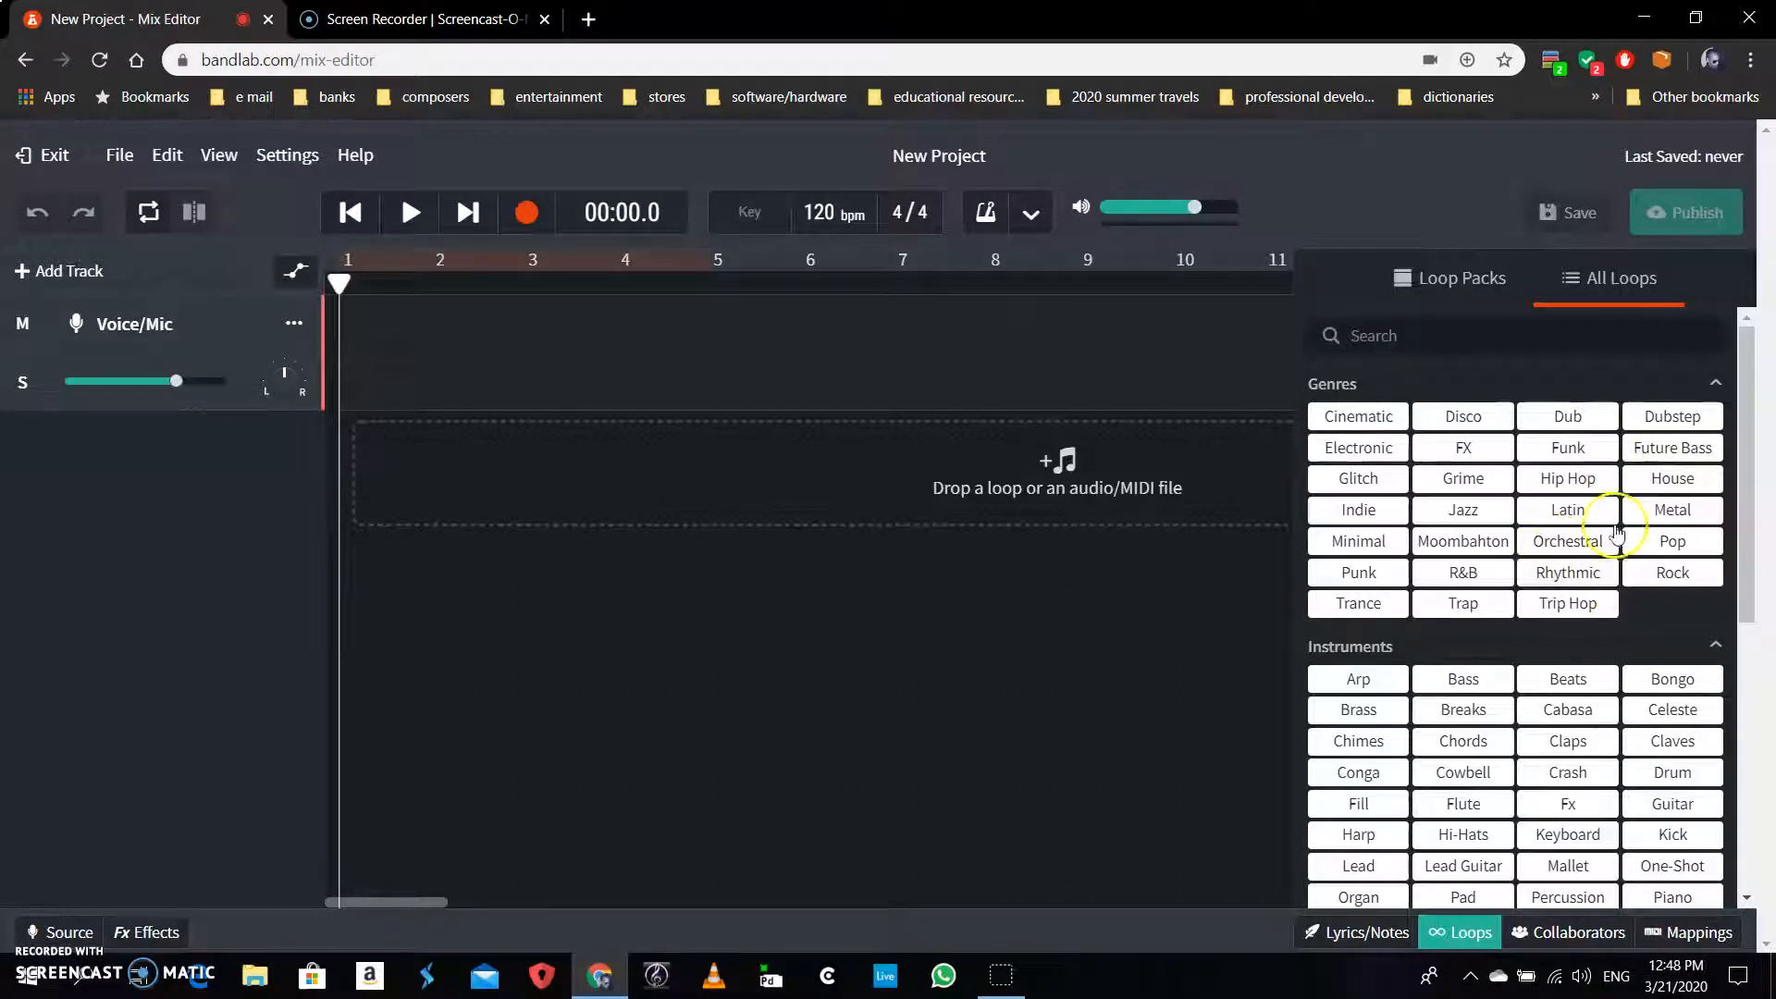
Filter loops to the Hip Hop genre and Drum instrument, bringing Turbo Trap Drum loops into view
left_click(1585, 483)
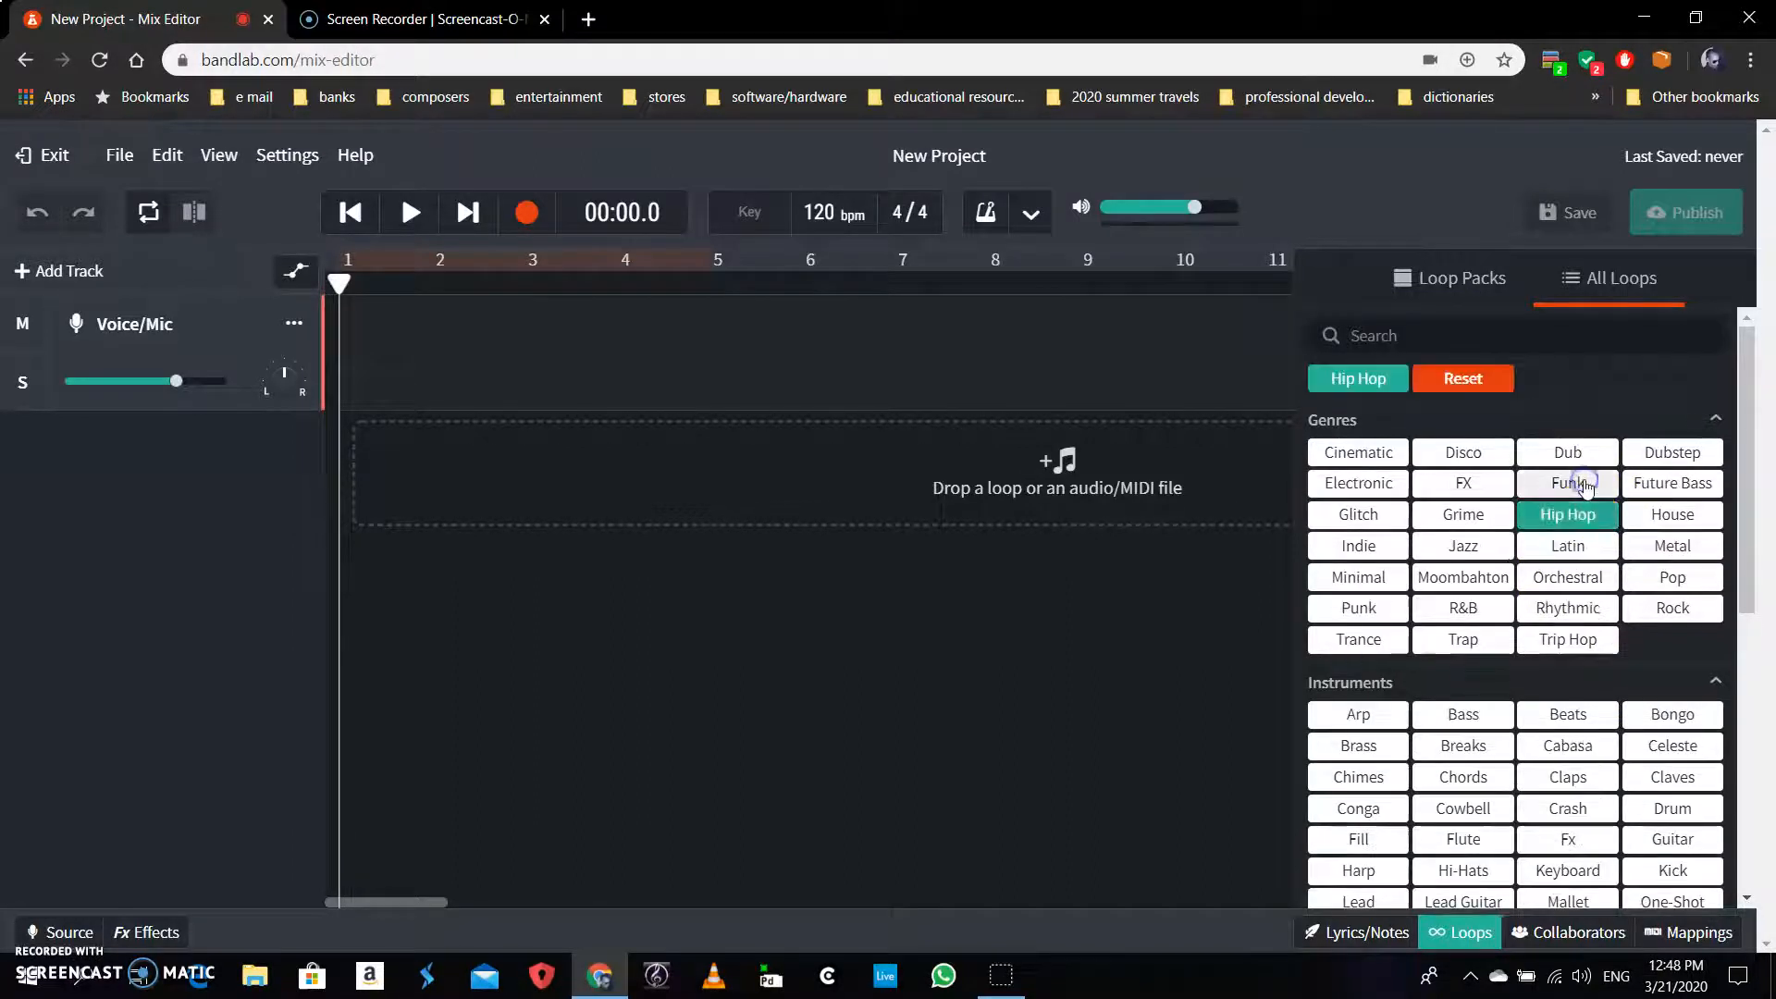
scroll(1597, 576, "down", 2)
scroll(1597, 575, "down", 3)
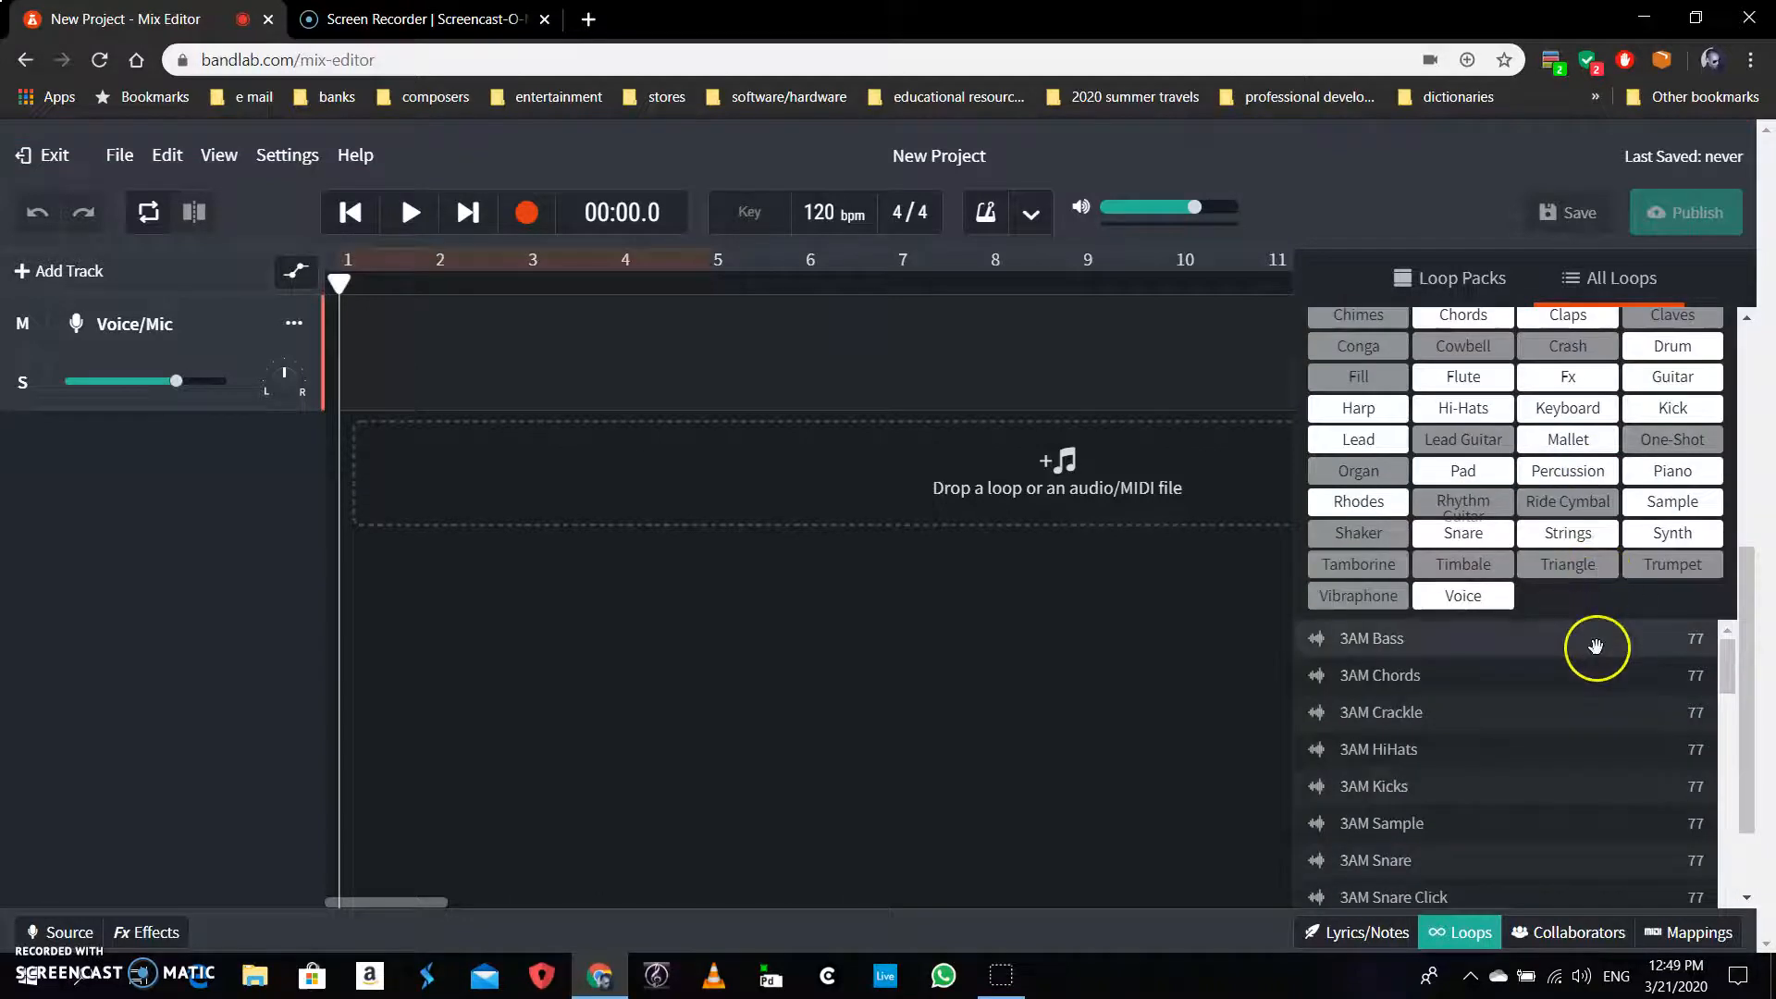
left_click(1682, 346)
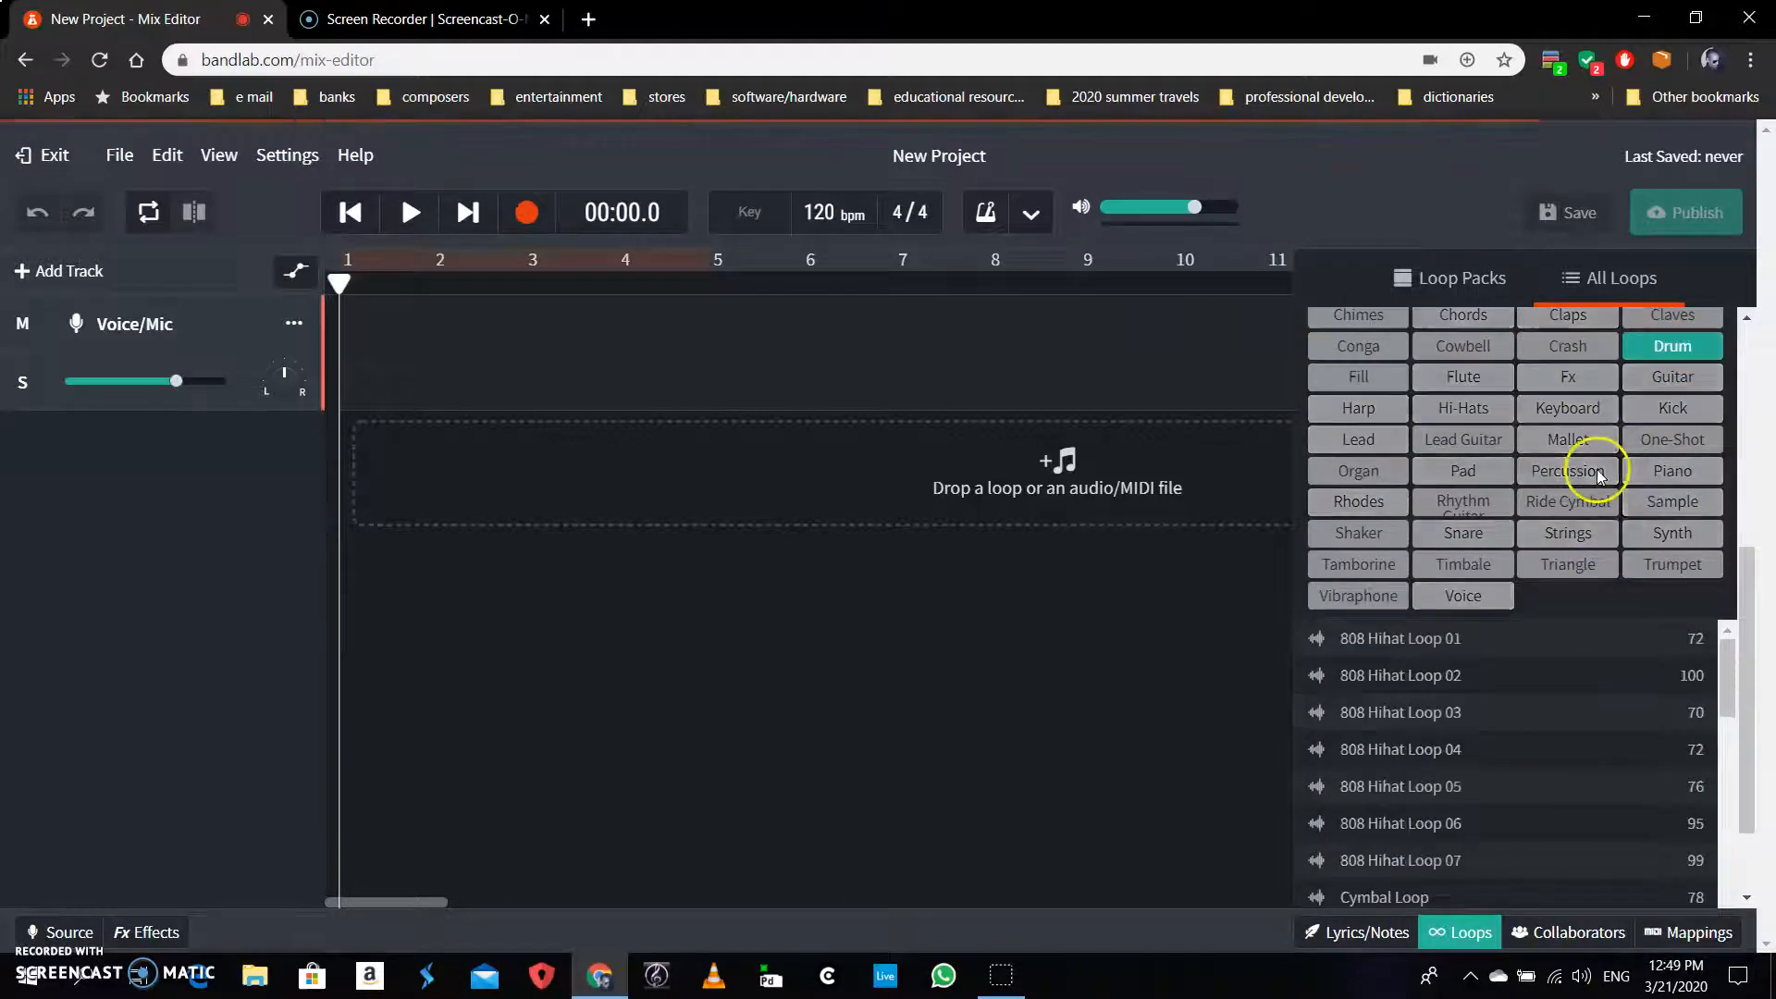
scroll(1591, 499, "up", 5)
scroll(1593, 517, "down", 3)
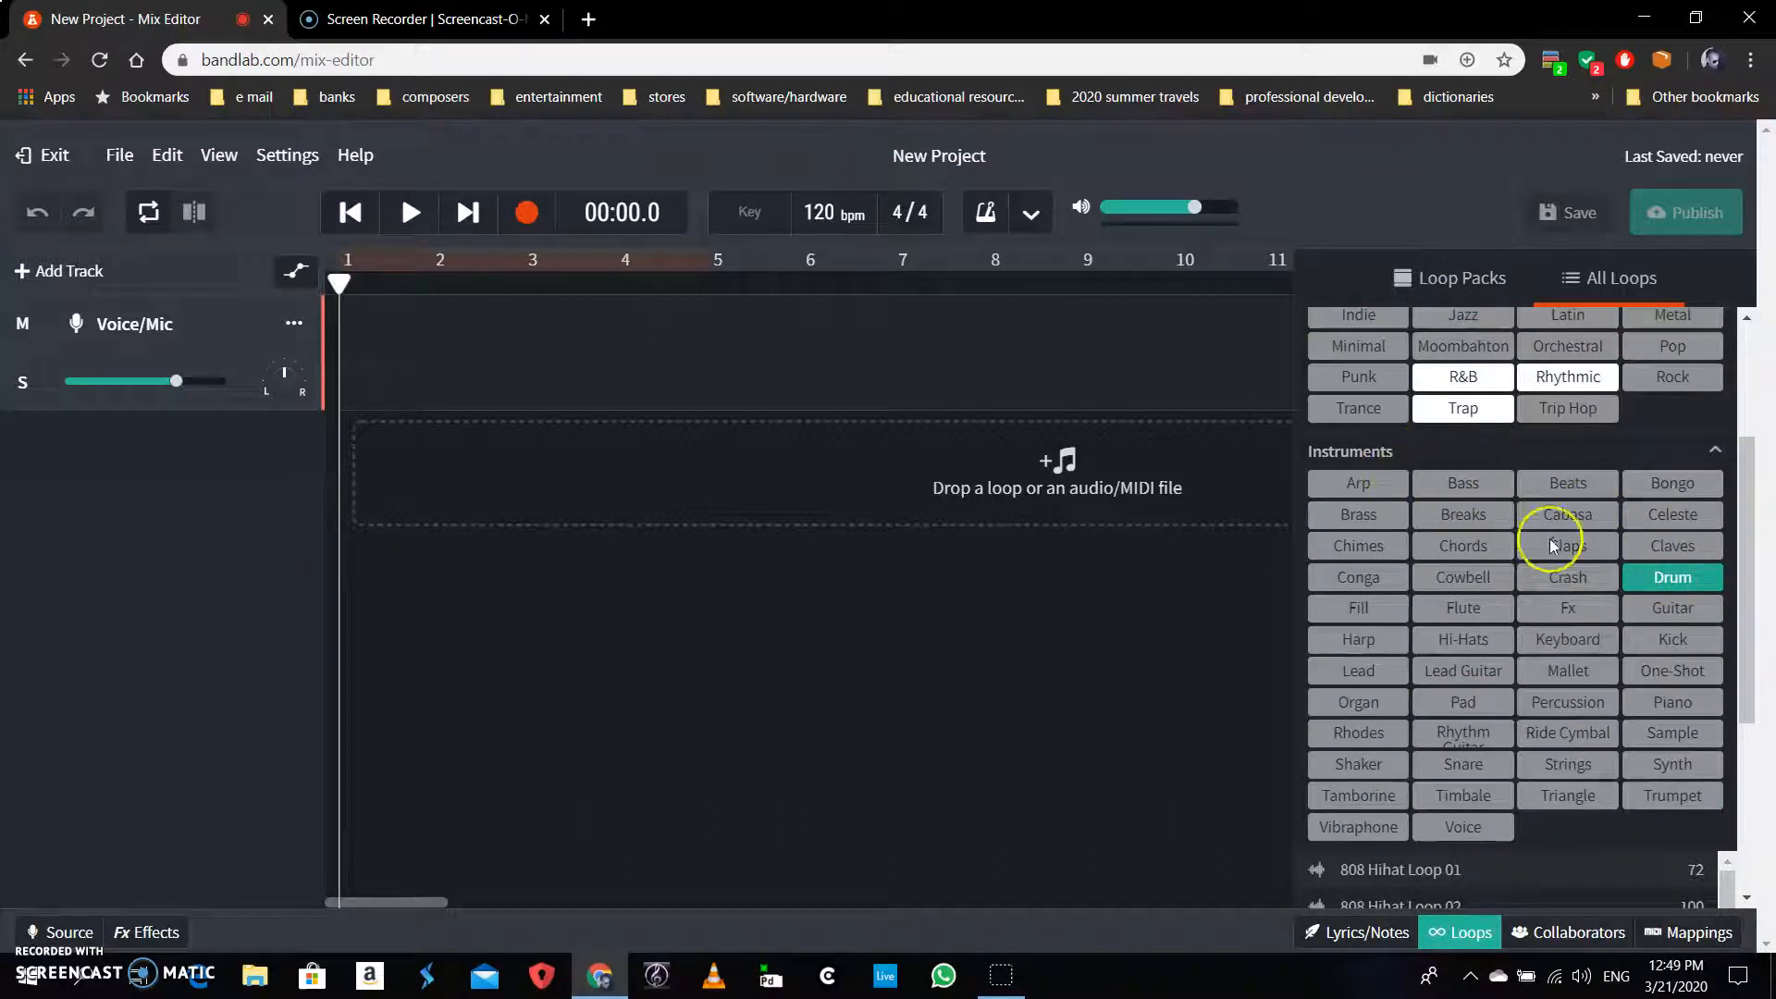
scroll(1549, 544, "down", 3)
scroll(1644, 669, "down", 3)
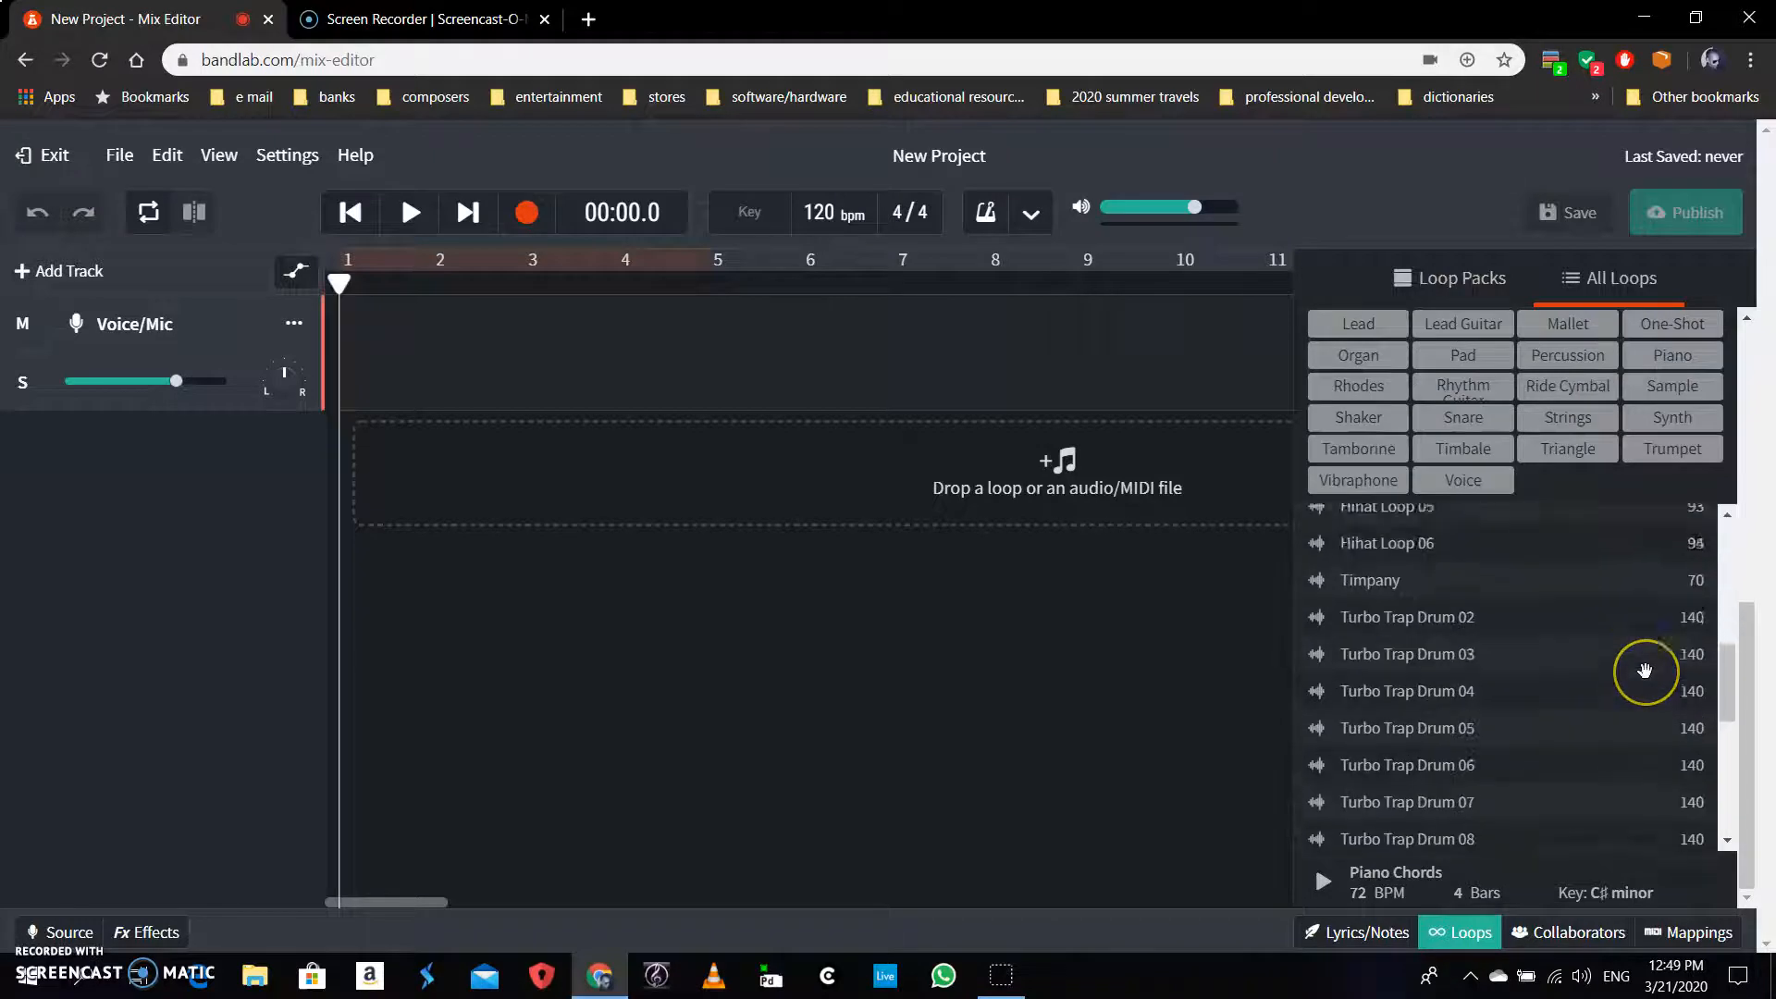
scroll(1645, 669, "up", 5)
scroll(1648, 673, "down", 2)
scroll(1654, 679, "up", 1)
scroll(1628, 680, "up", 1)
scroll(1588, 707, "down", 3)
scroll(1590, 710, "down", 1)
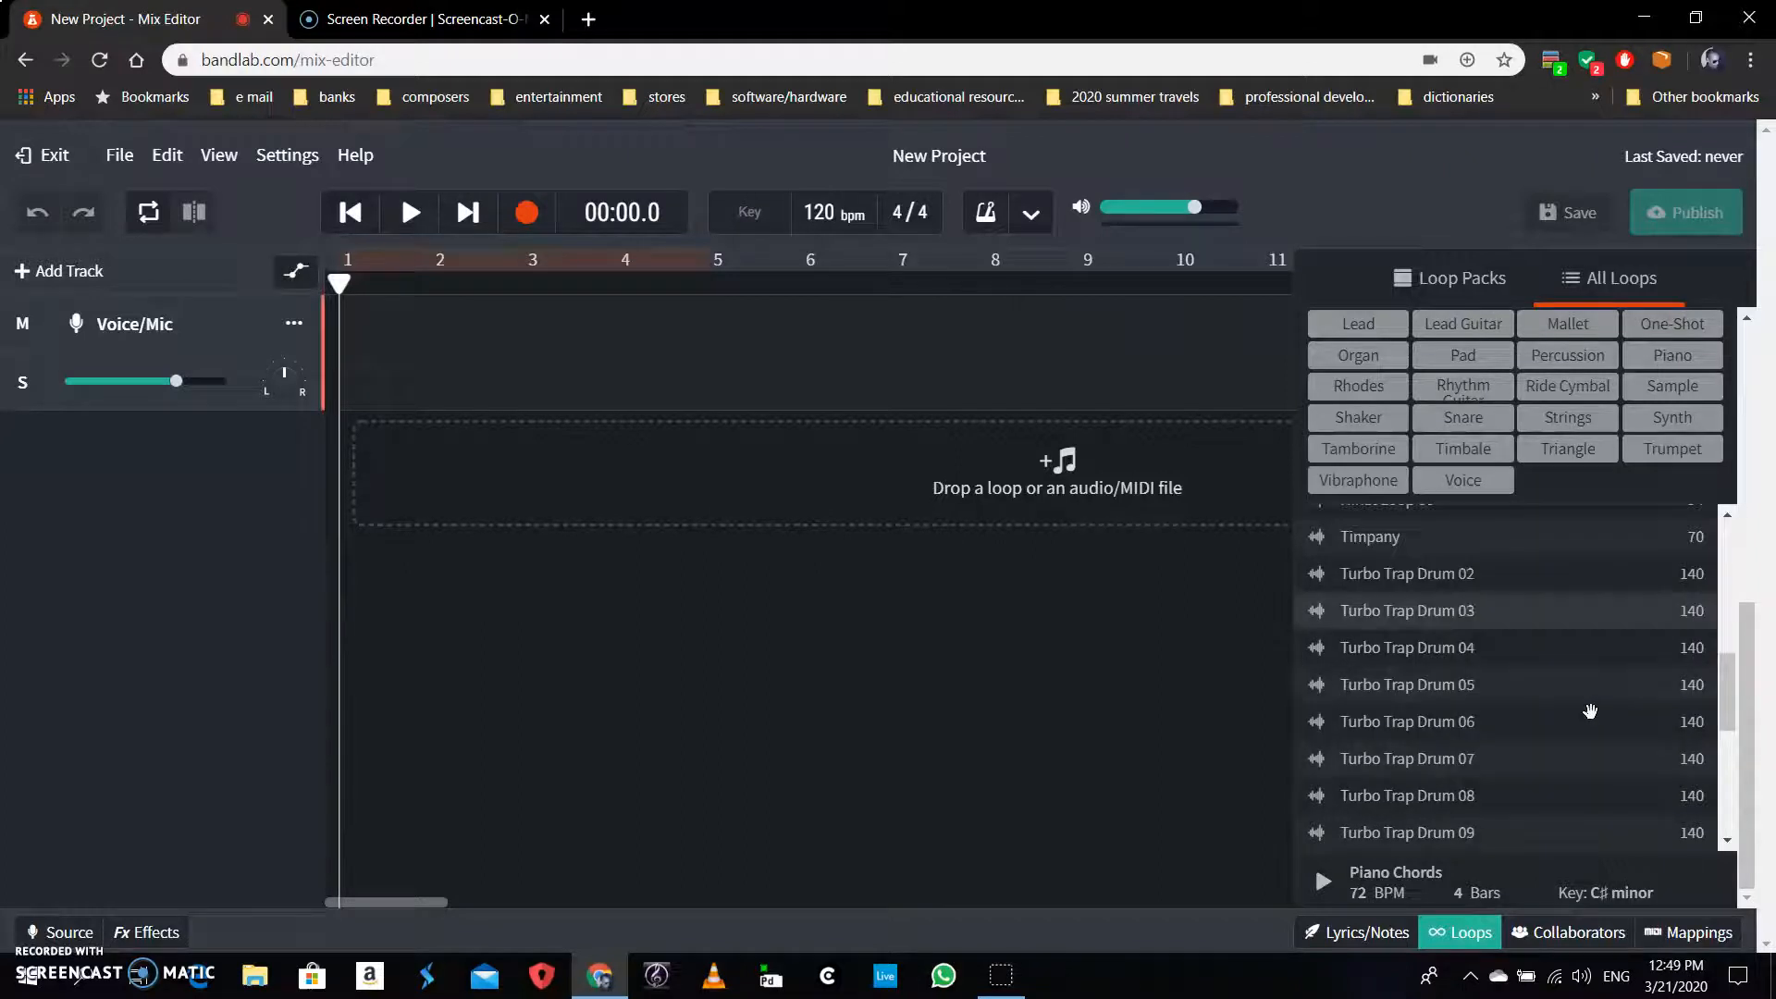
Audition Turbo Trap Drum 02 and 03, replaying then stopping the 03 preview
left_click(1426, 578)
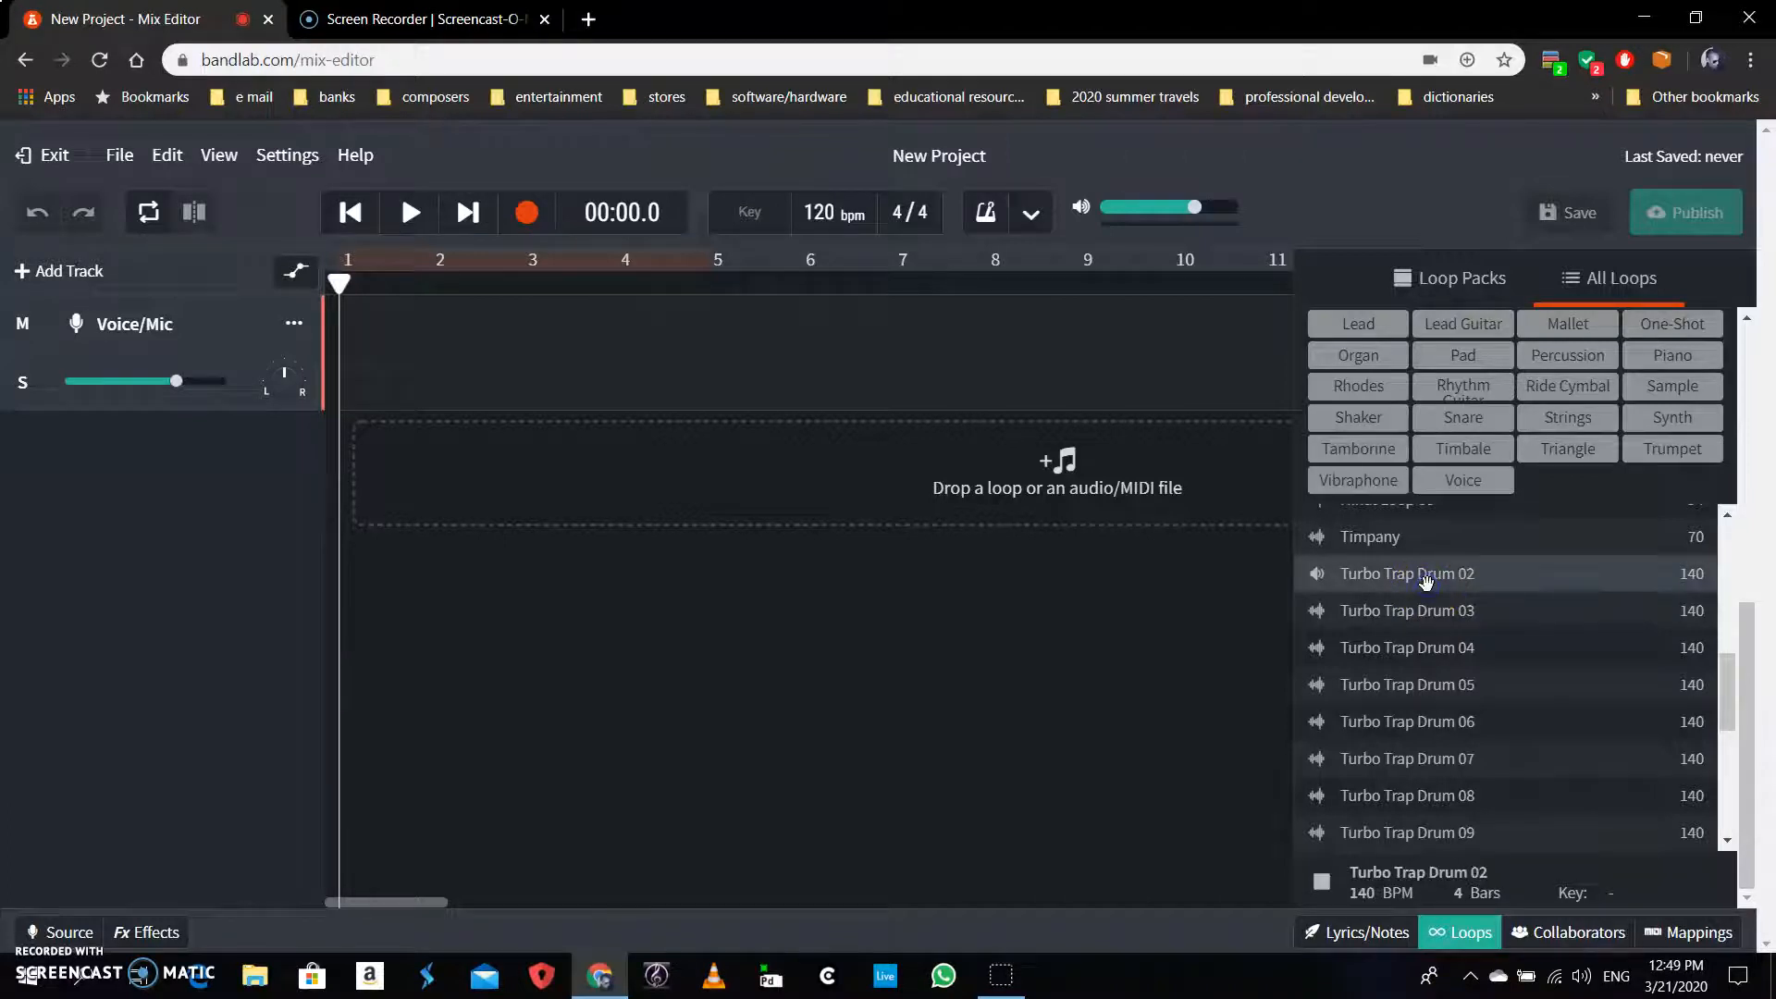
left_click(1436, 615)
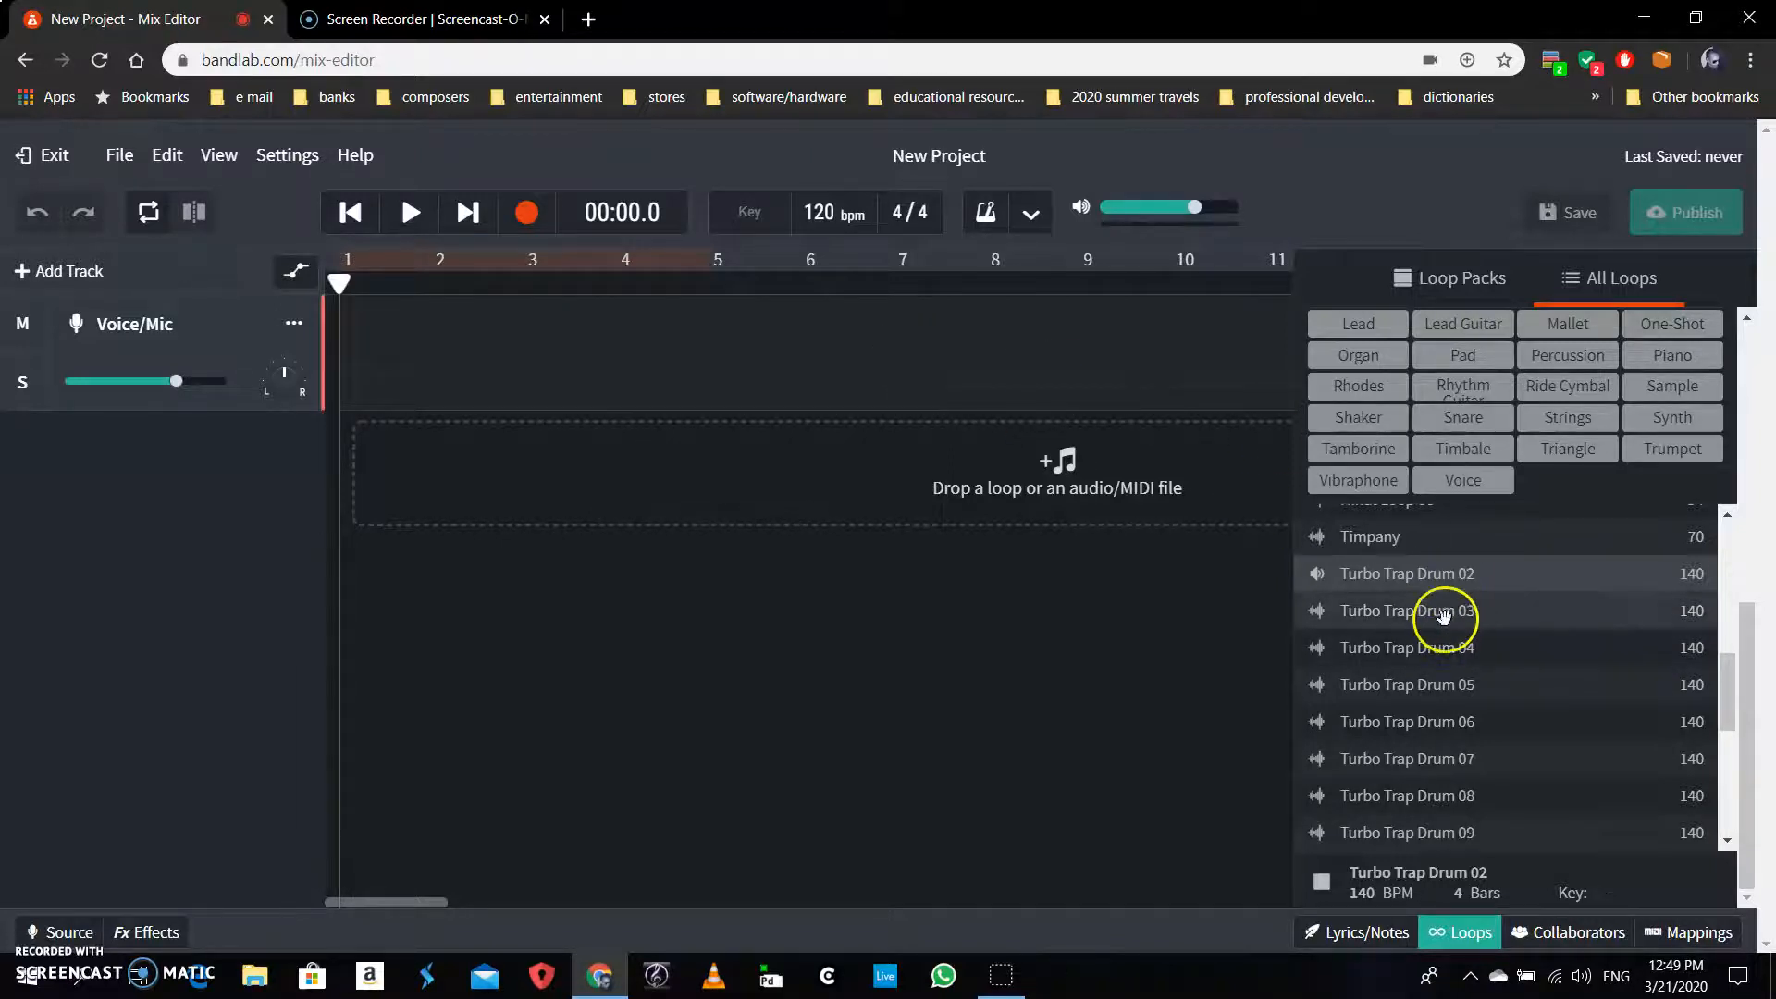
left_click(1444, 619)
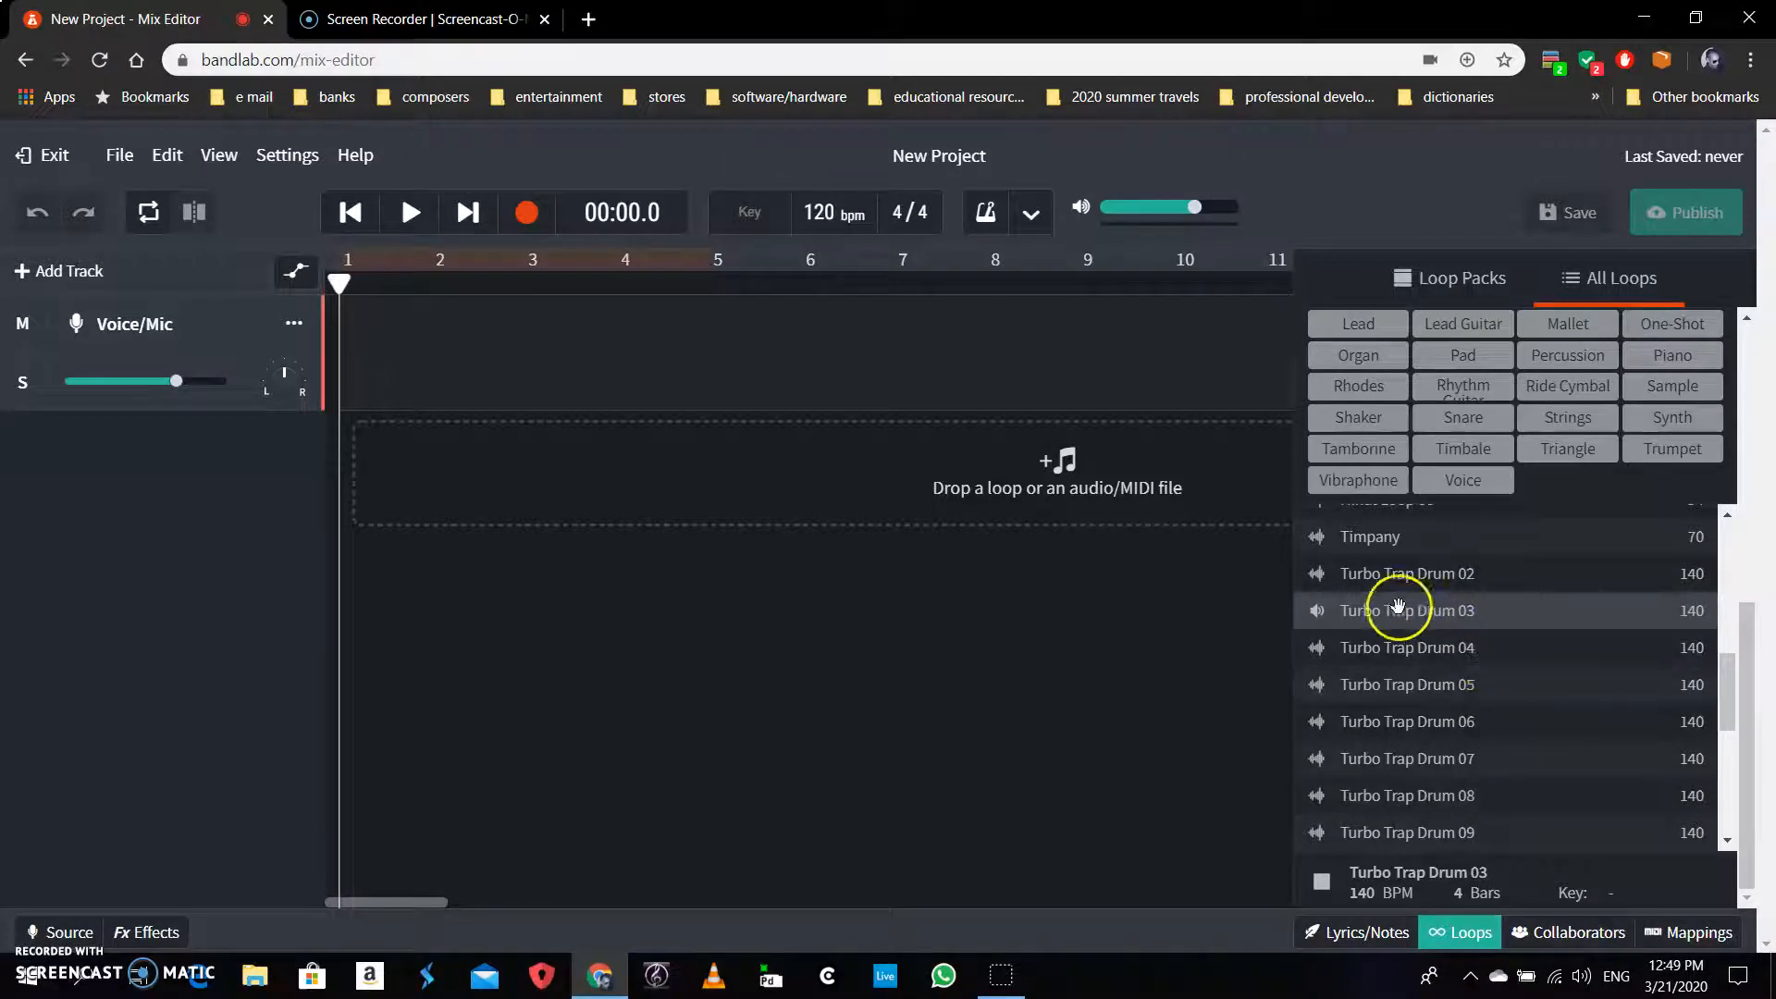
left_click(1319, 612)
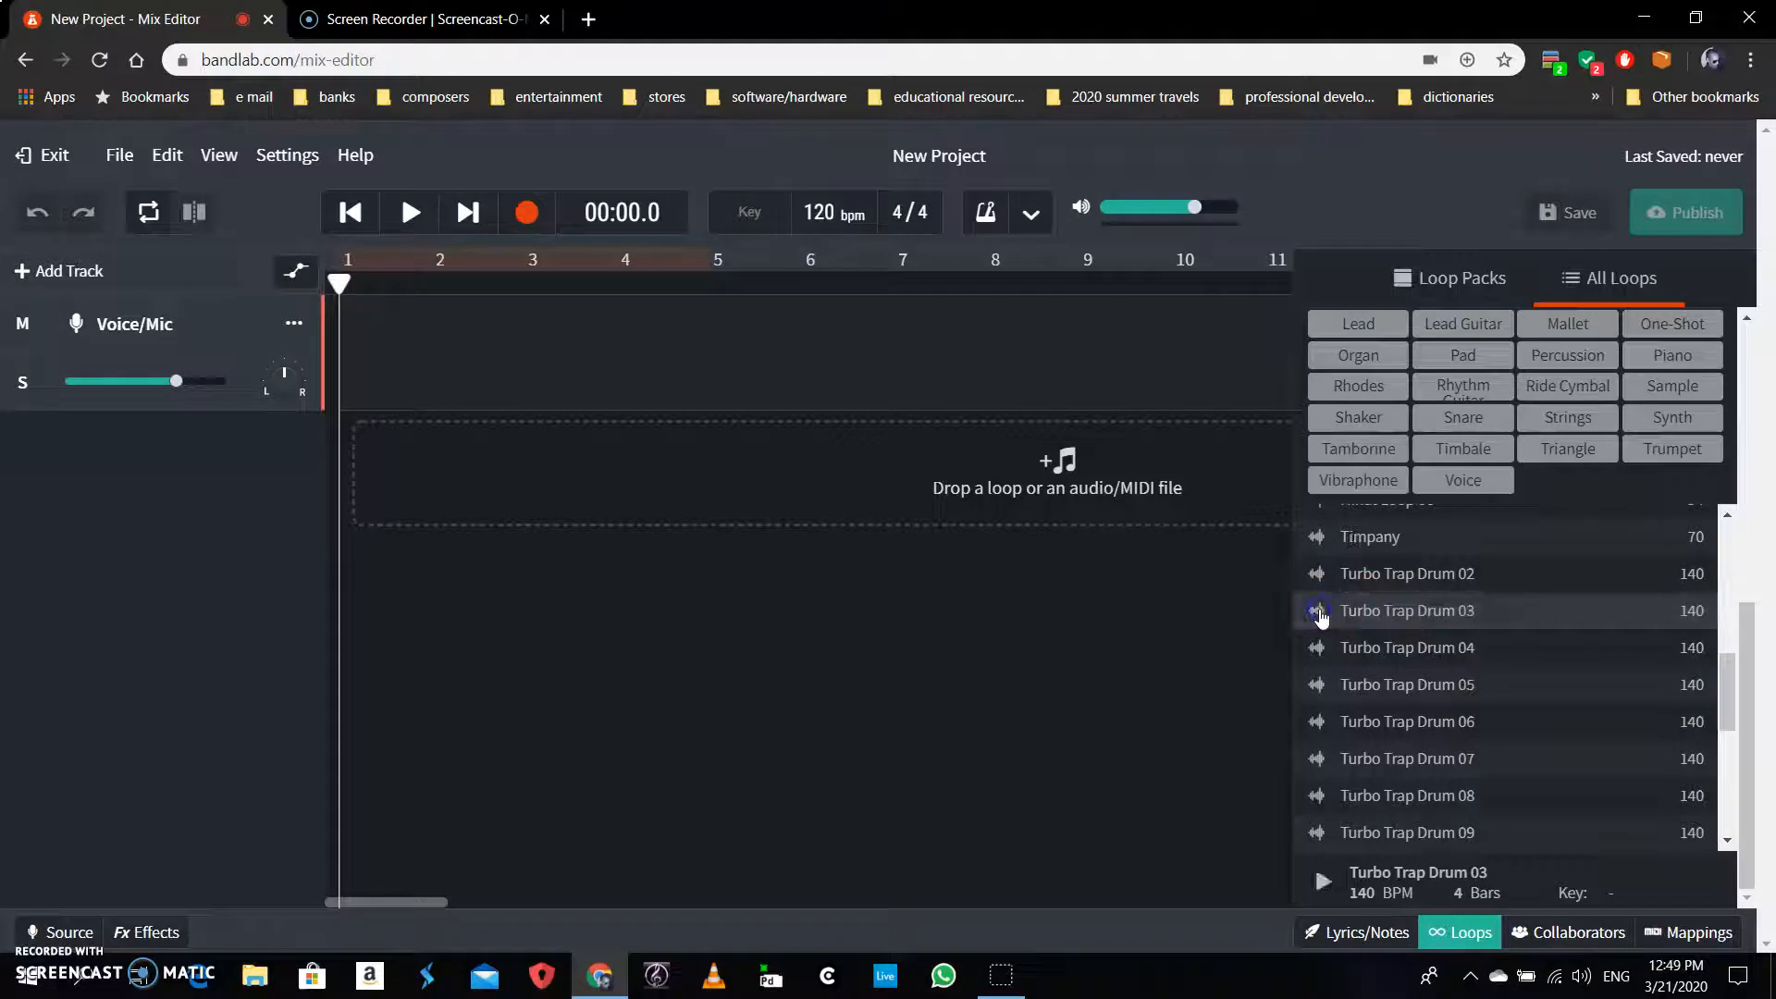
left_click(1321, 881)
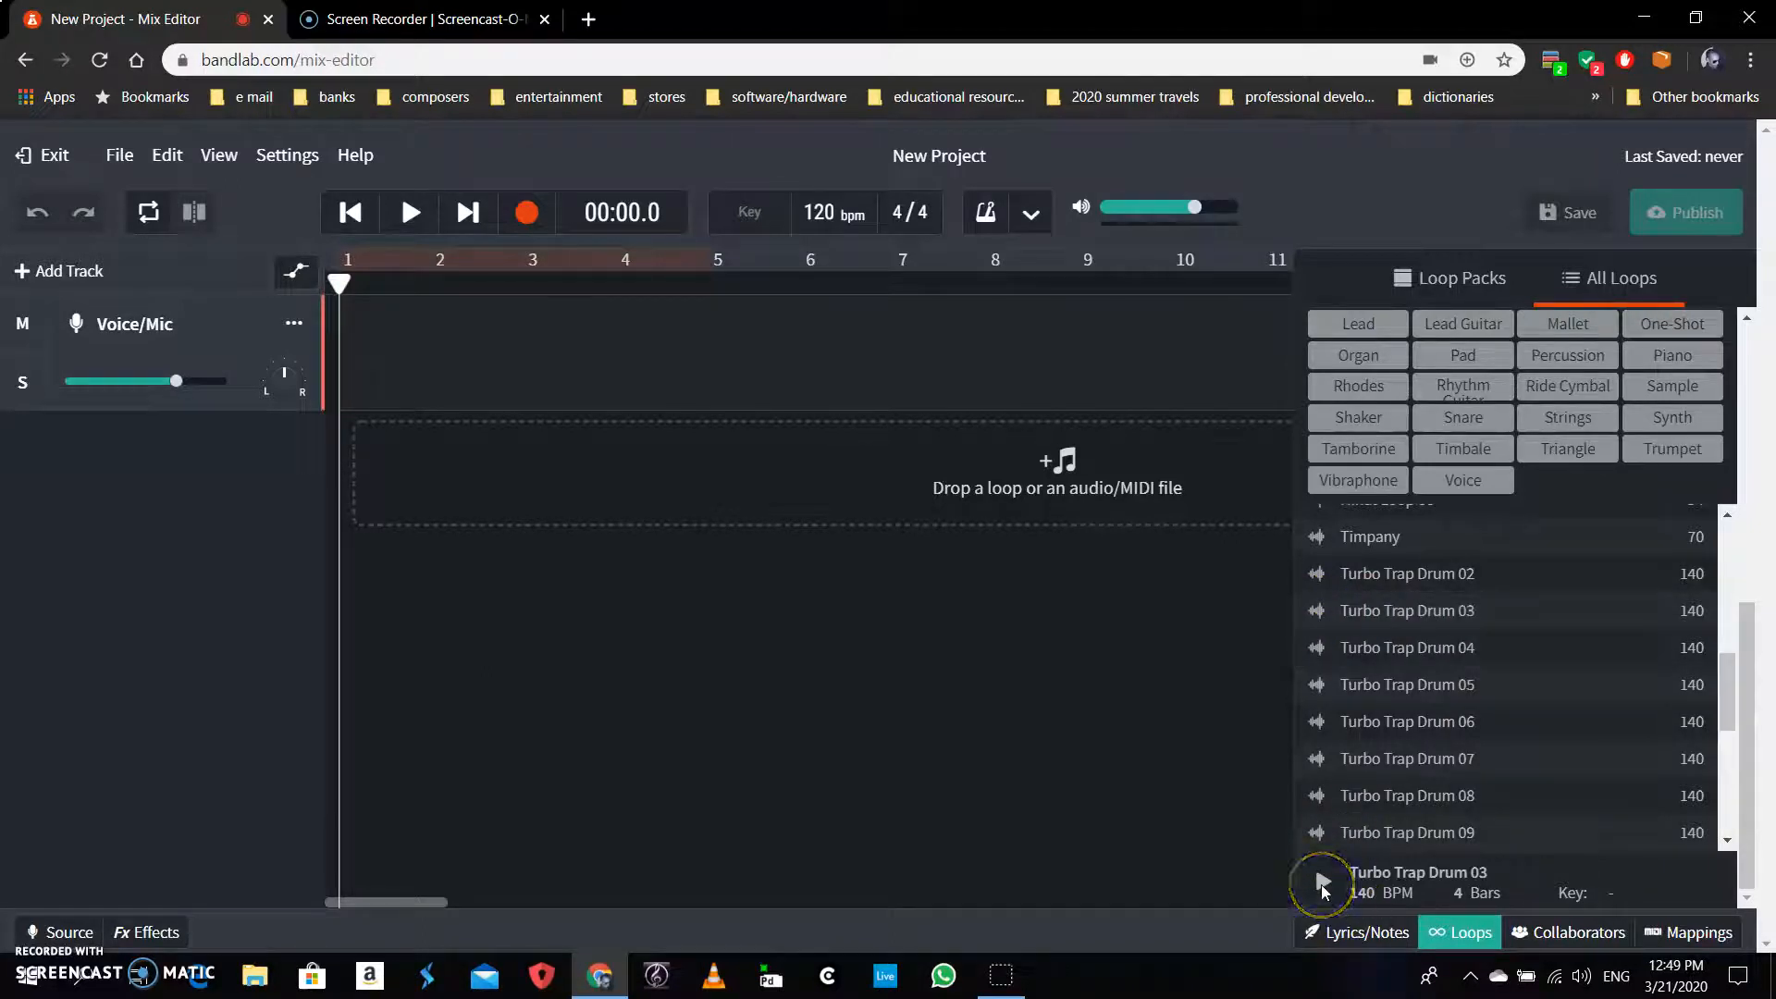
left_click(1322, 886)
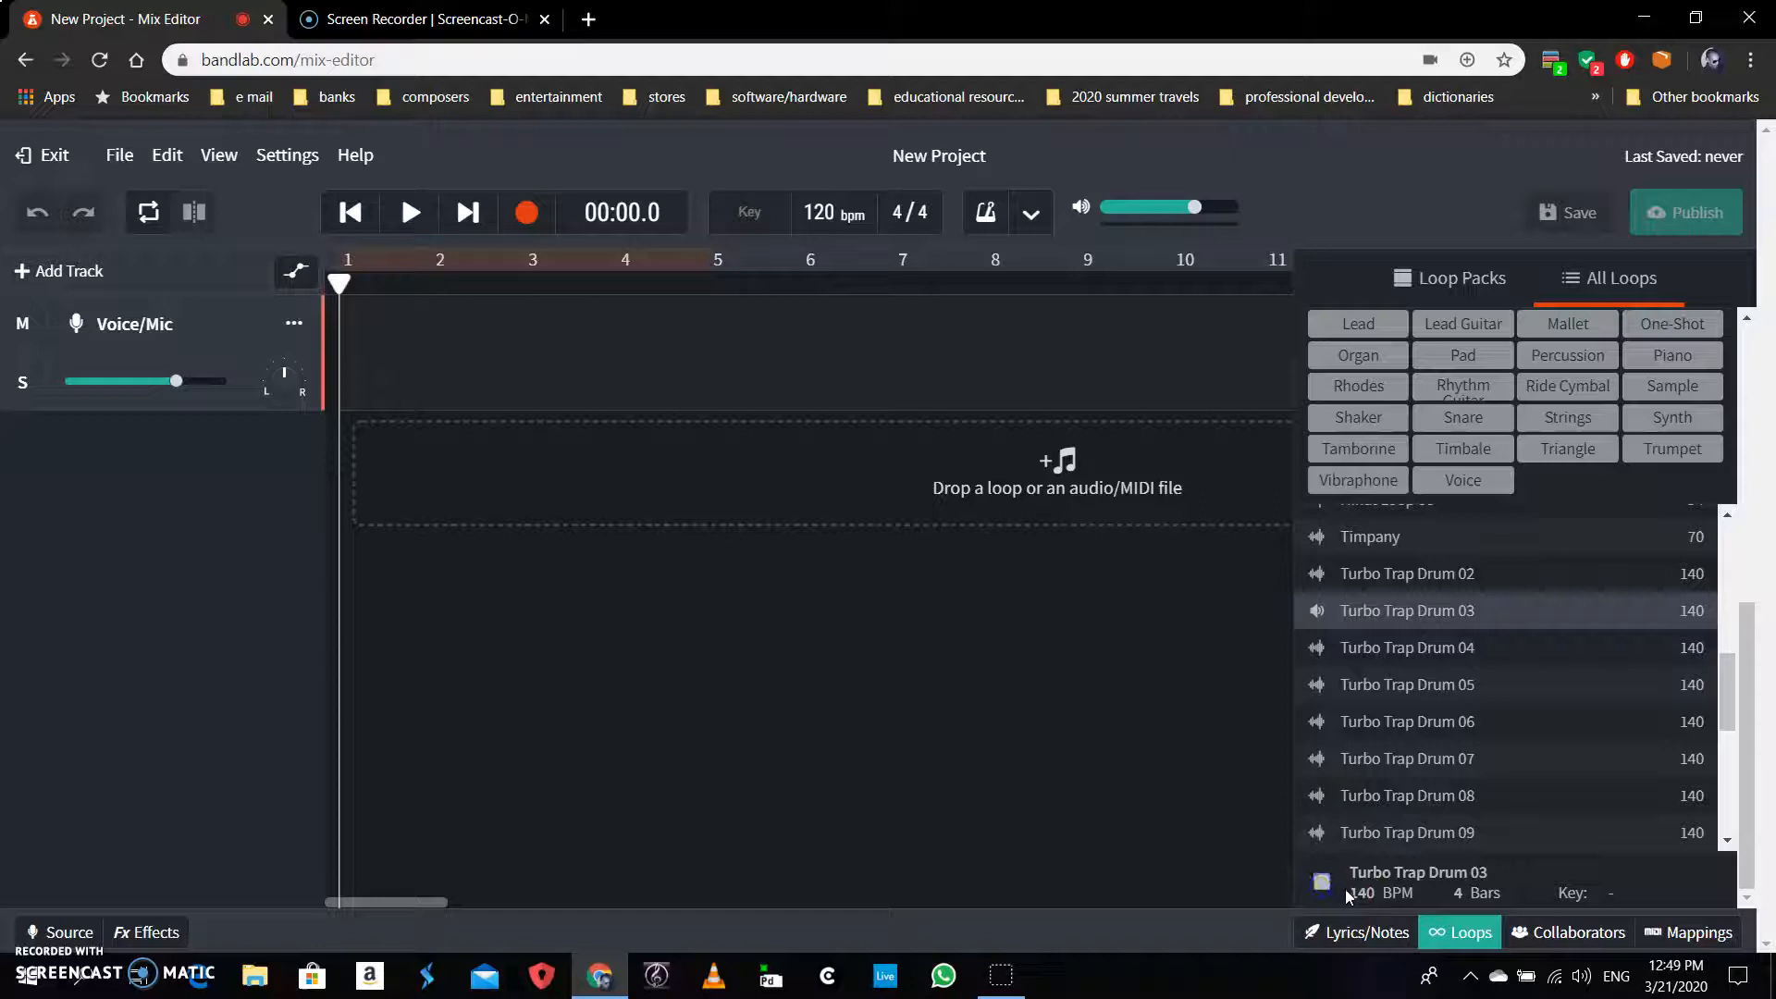
left_click(1321, 884)
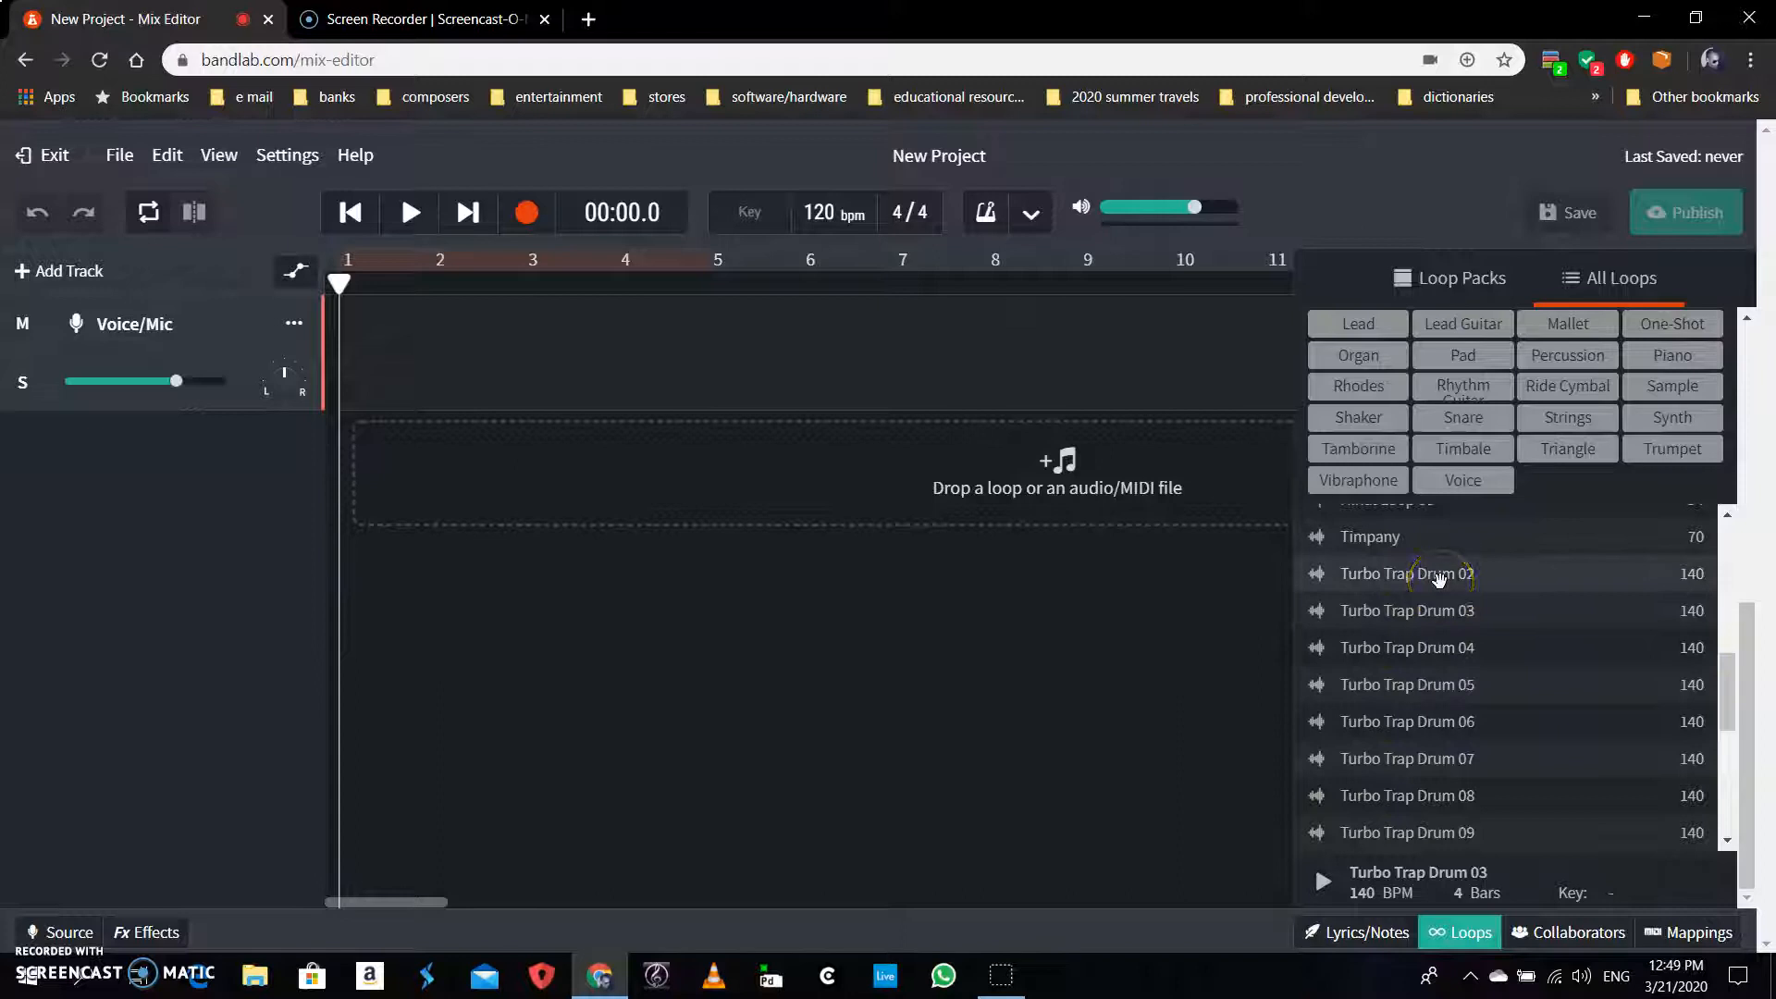
Add Turbo Trap Drum 02 as a new track and shift its clip to bar 2
left_click_drag(1440, 581, 406, 463)
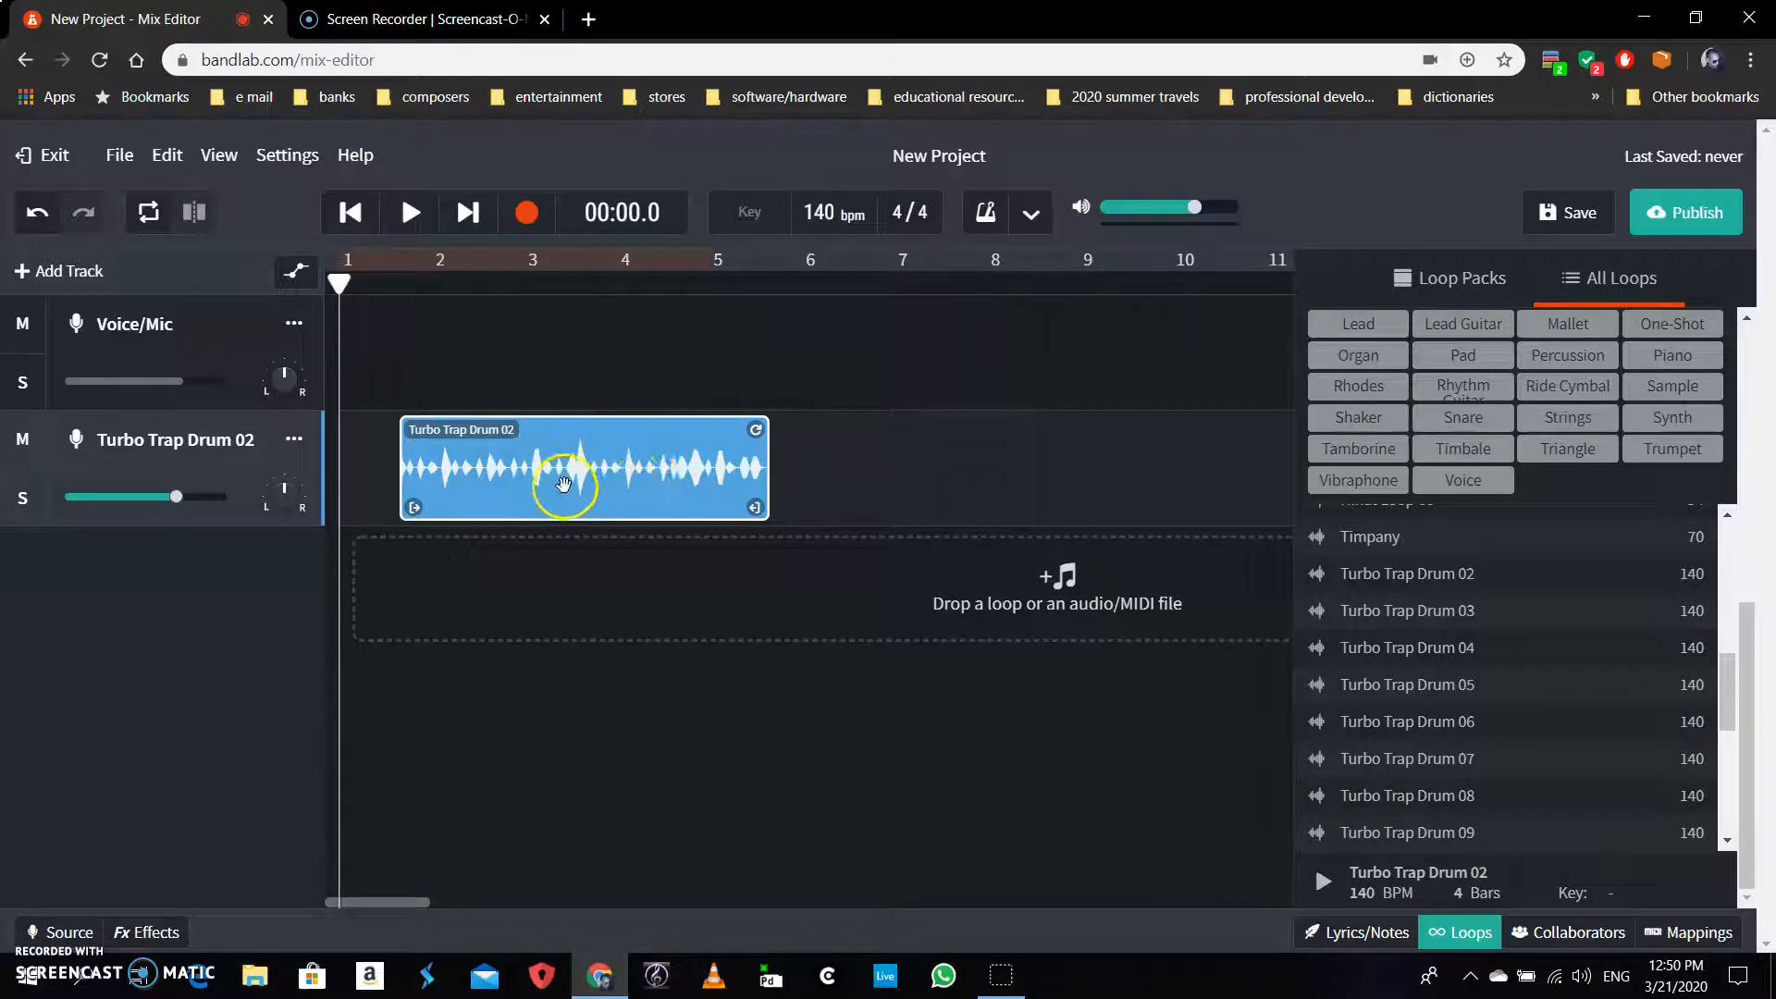
left_click(480, 477)
left_click_drag(480, 478, 510, 485)
left_click(675, 657)
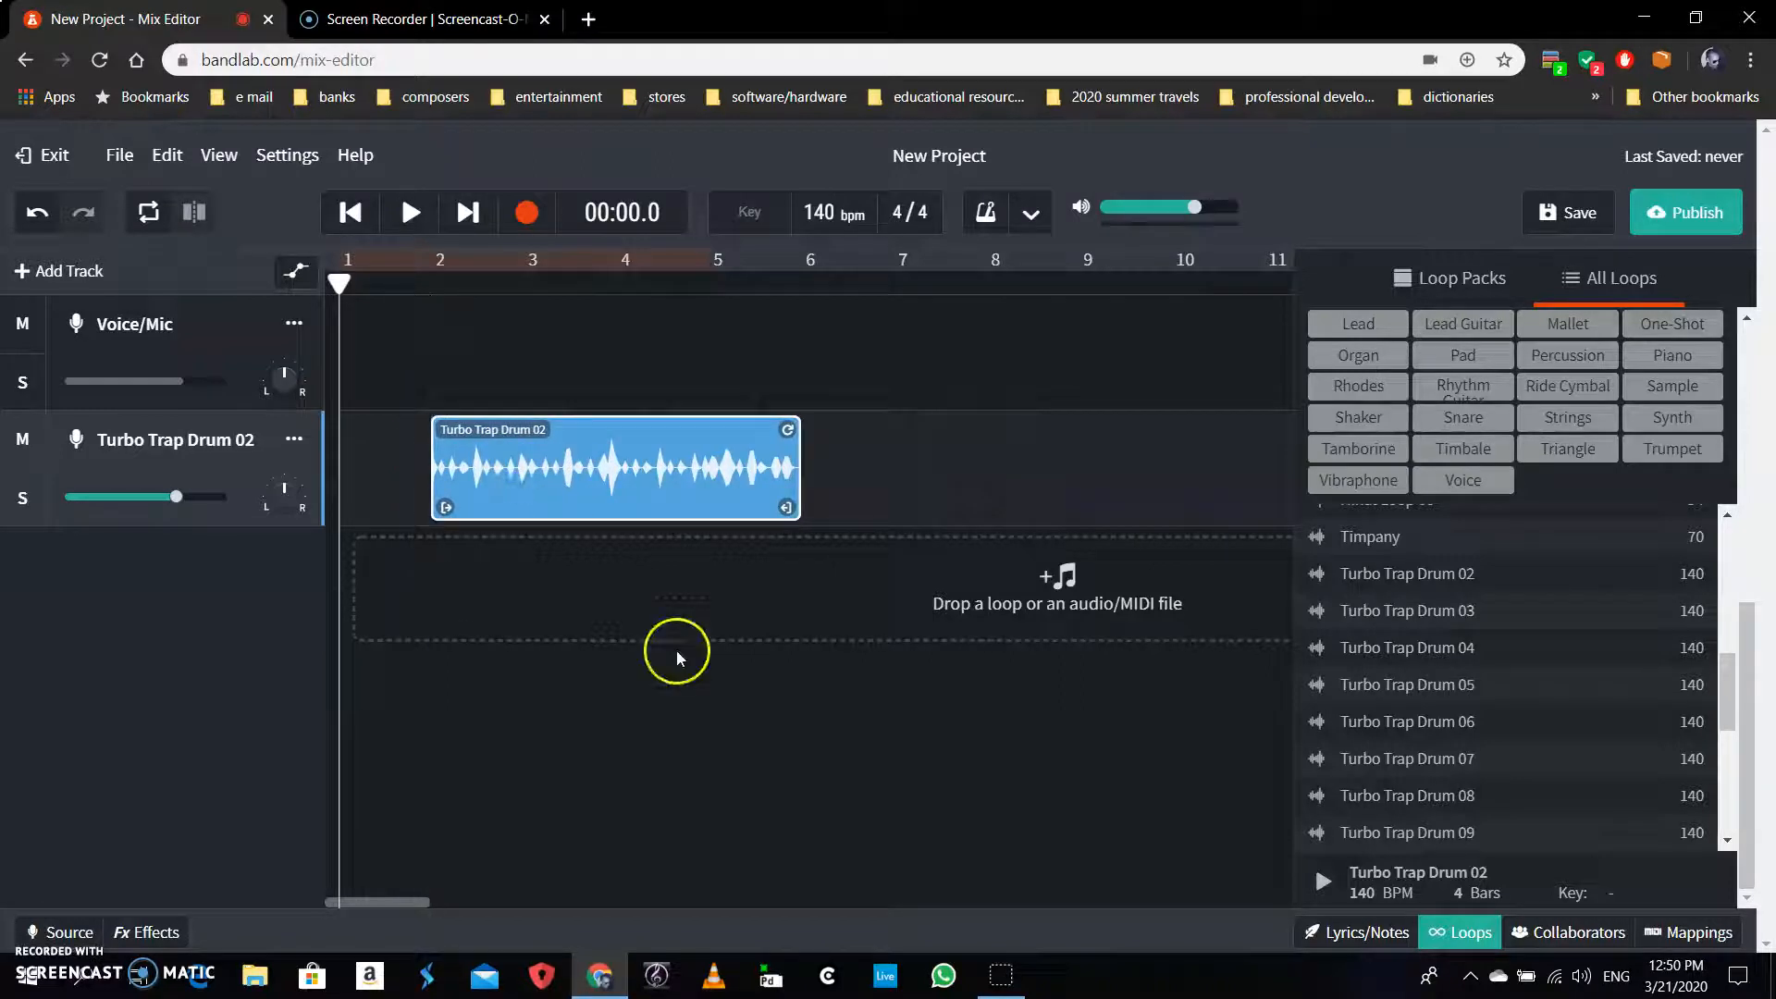
Reposition the Turbo Trap Drum 02 clip so its left edge sits at bar 1
left_click(508, 471)
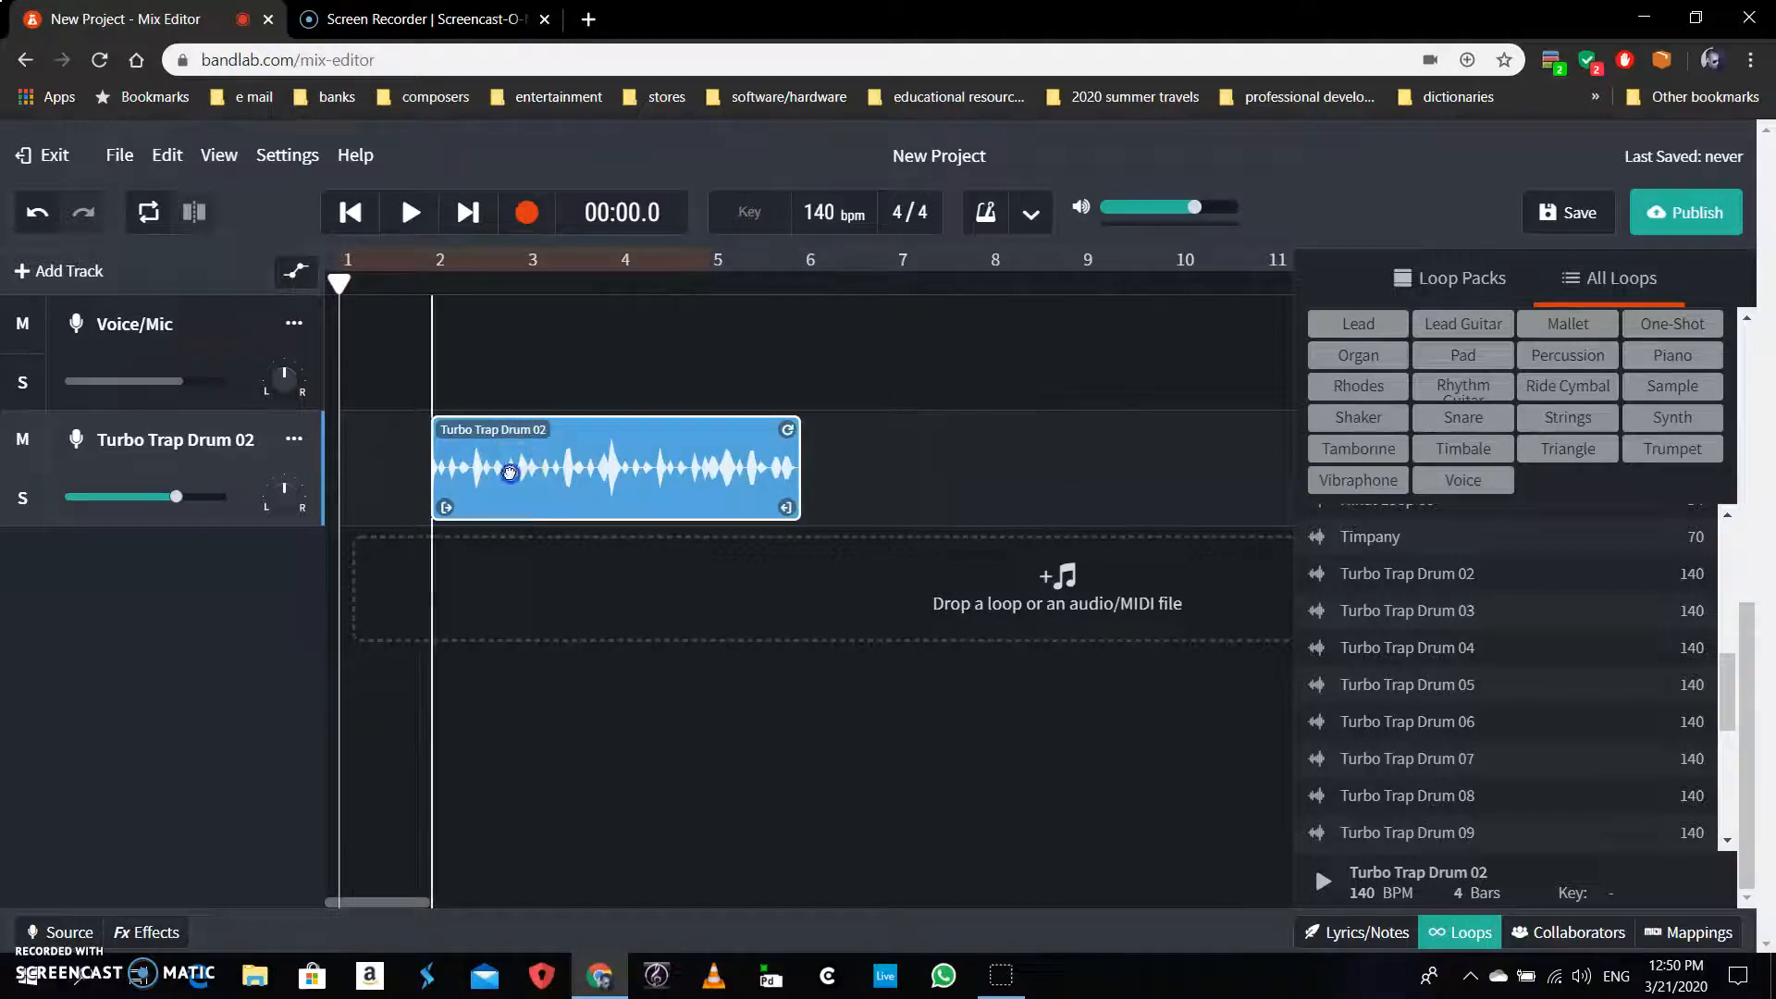
left_click_drag(510, 473, 654, 502)
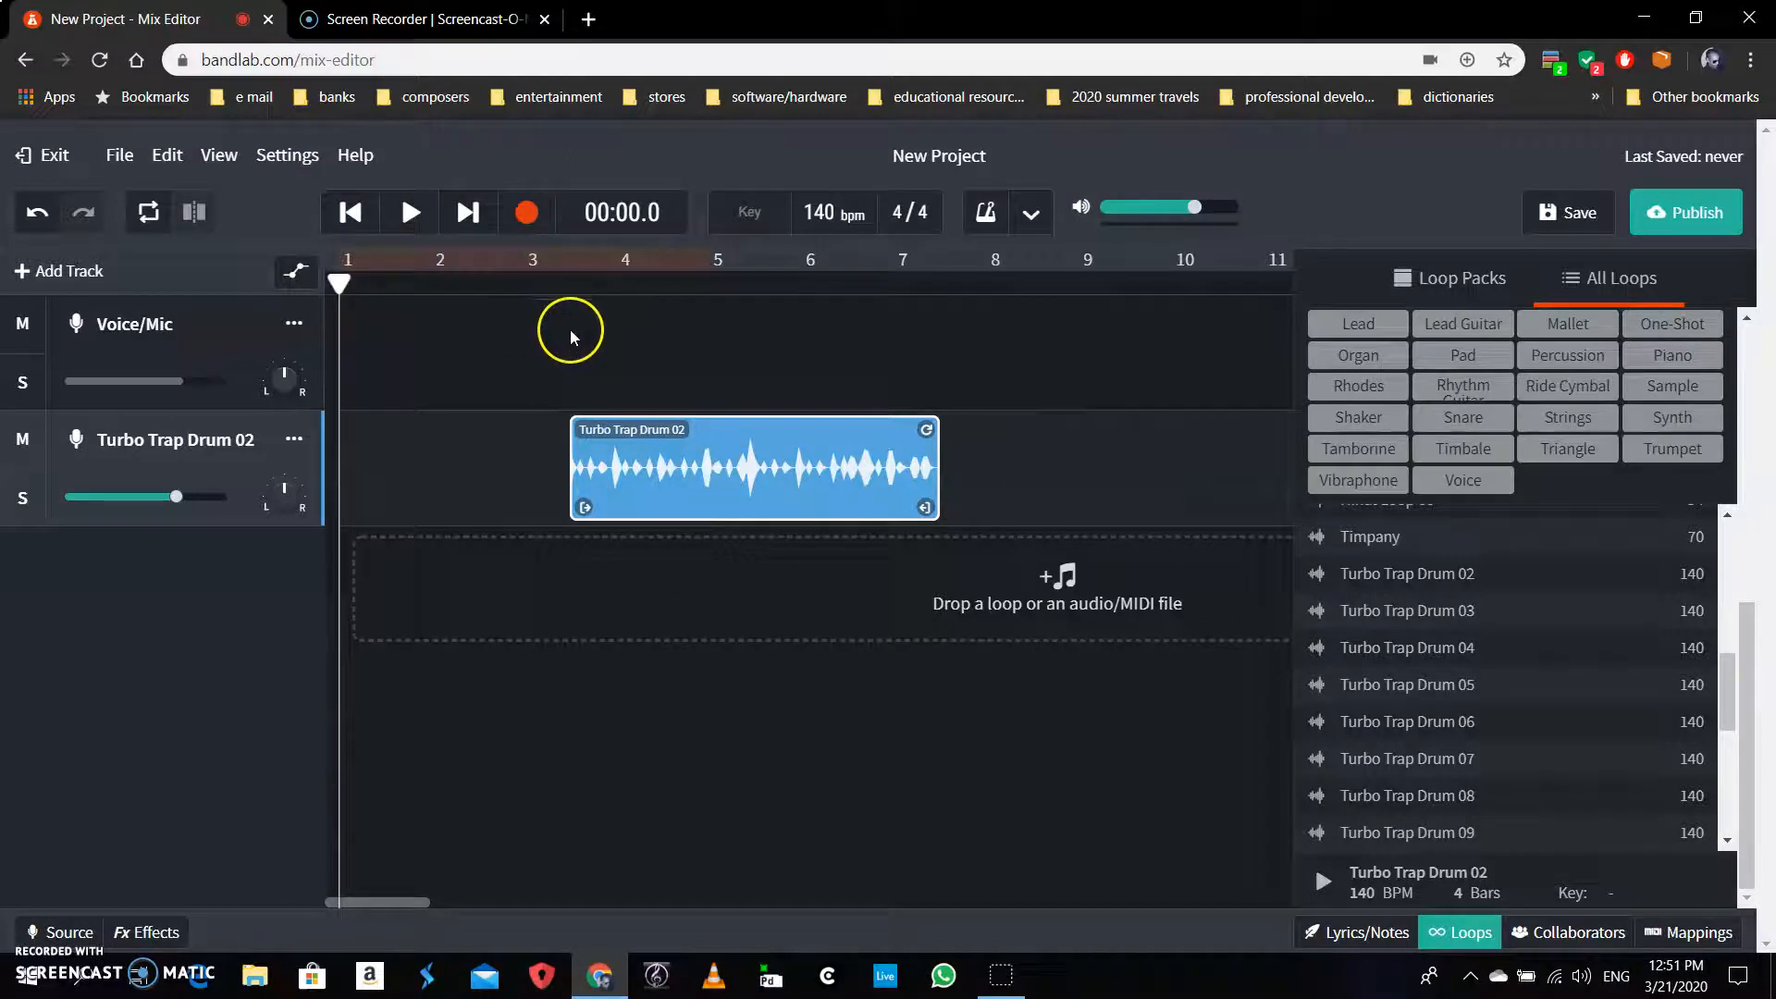
mouse_move(714, 483)
left_mouse_down()
mouse_move(741, 491)
mouse_move(692, 490)
mouse_move(722, 490)
left_mouse_up()
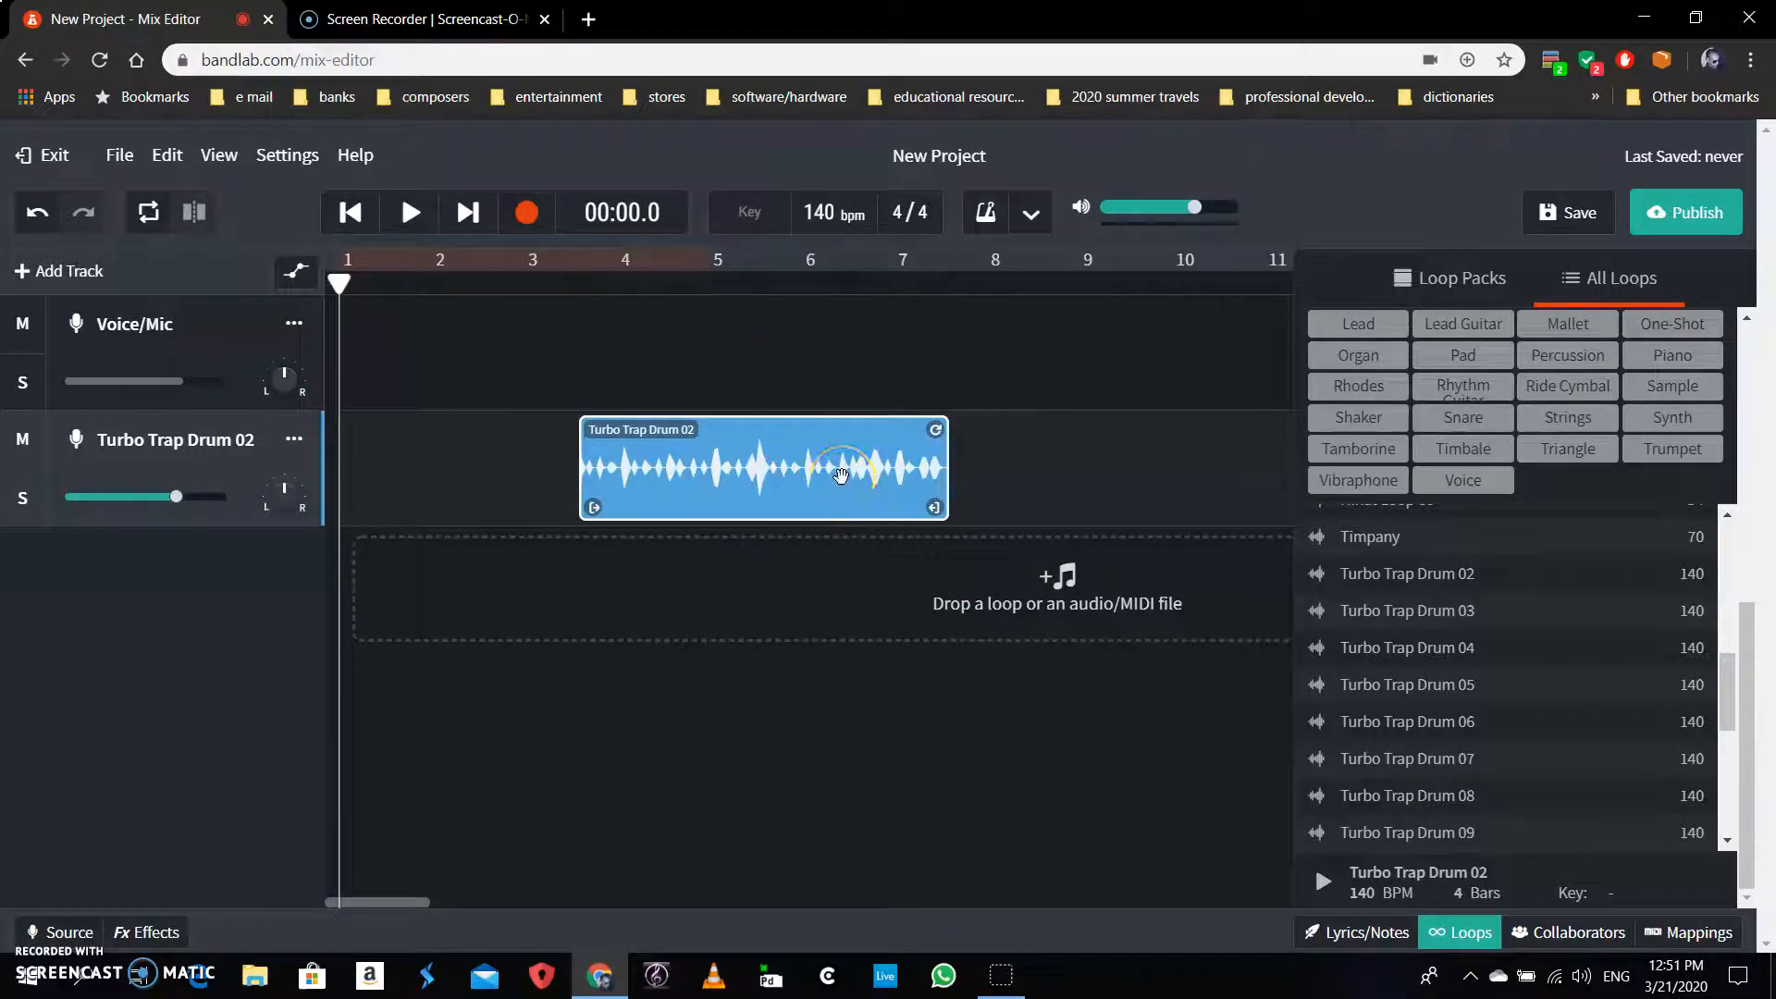
left_click_drag(840, 475, 595, 511)
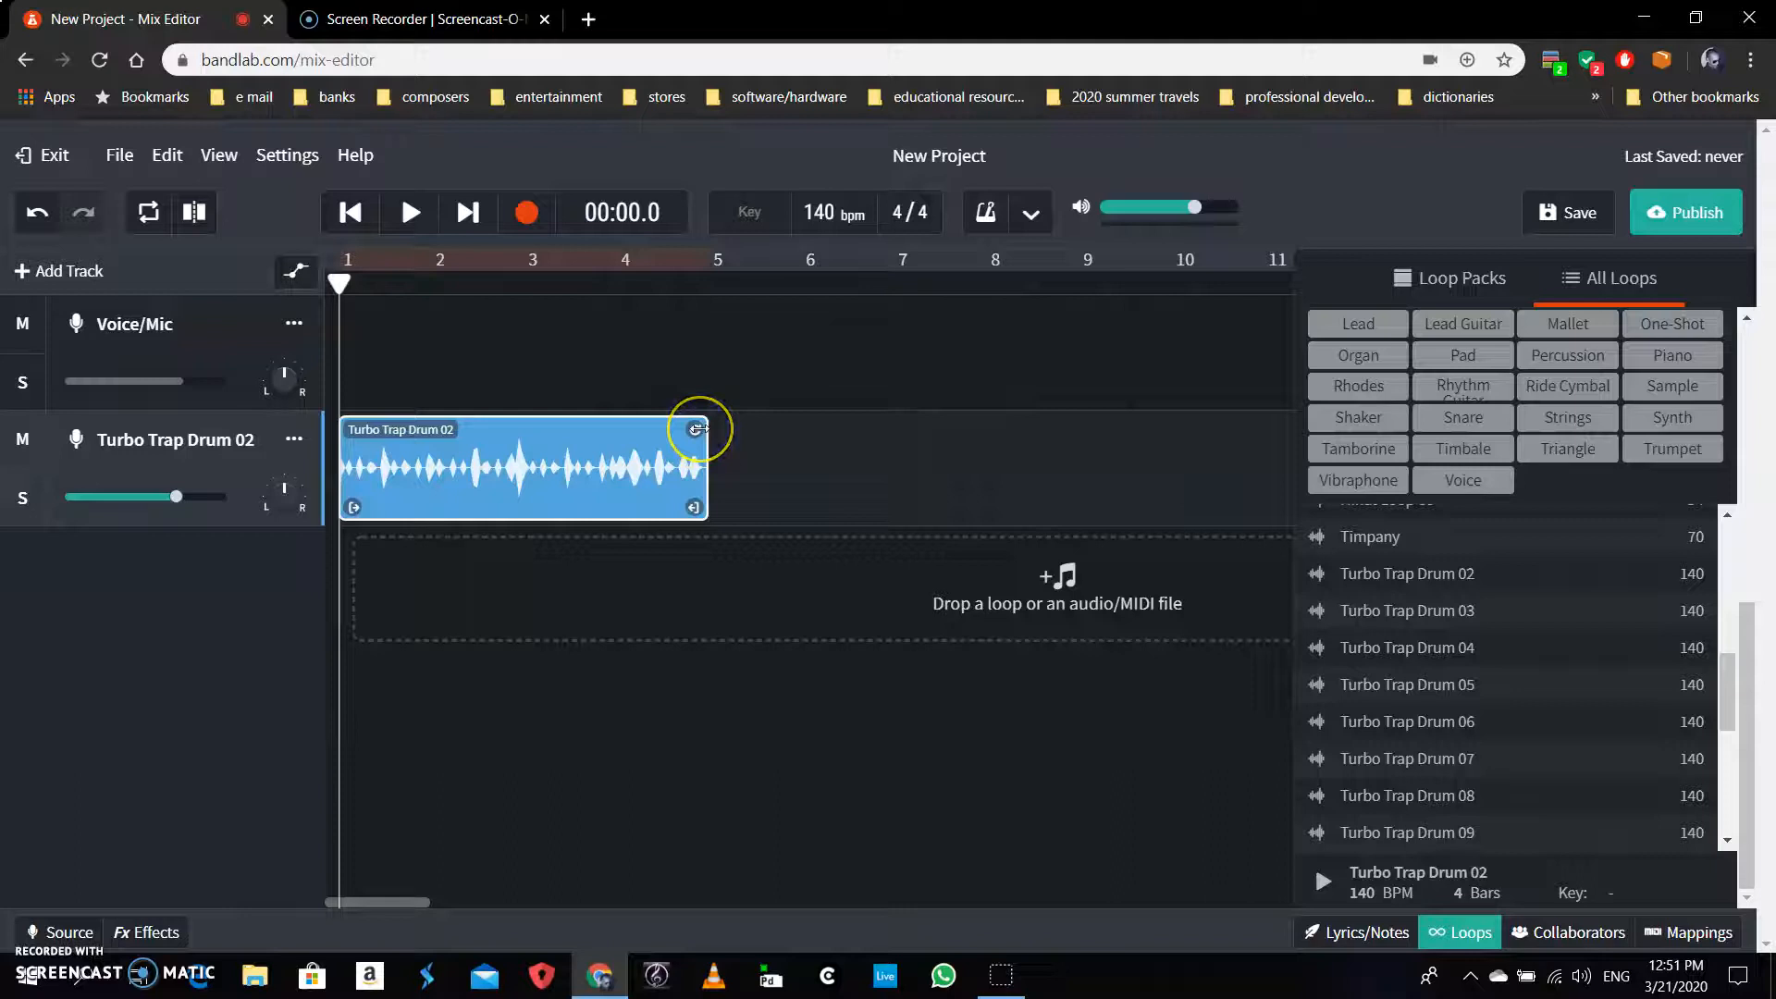
Loop the Turbo Trap Drum 02 clip to repeat twice, out to bar 9
mouse_move(699, 429)
left_mouse_down()
mouse_move(1129, 428)
mouse_move(682, 452)
left_mouse_up()
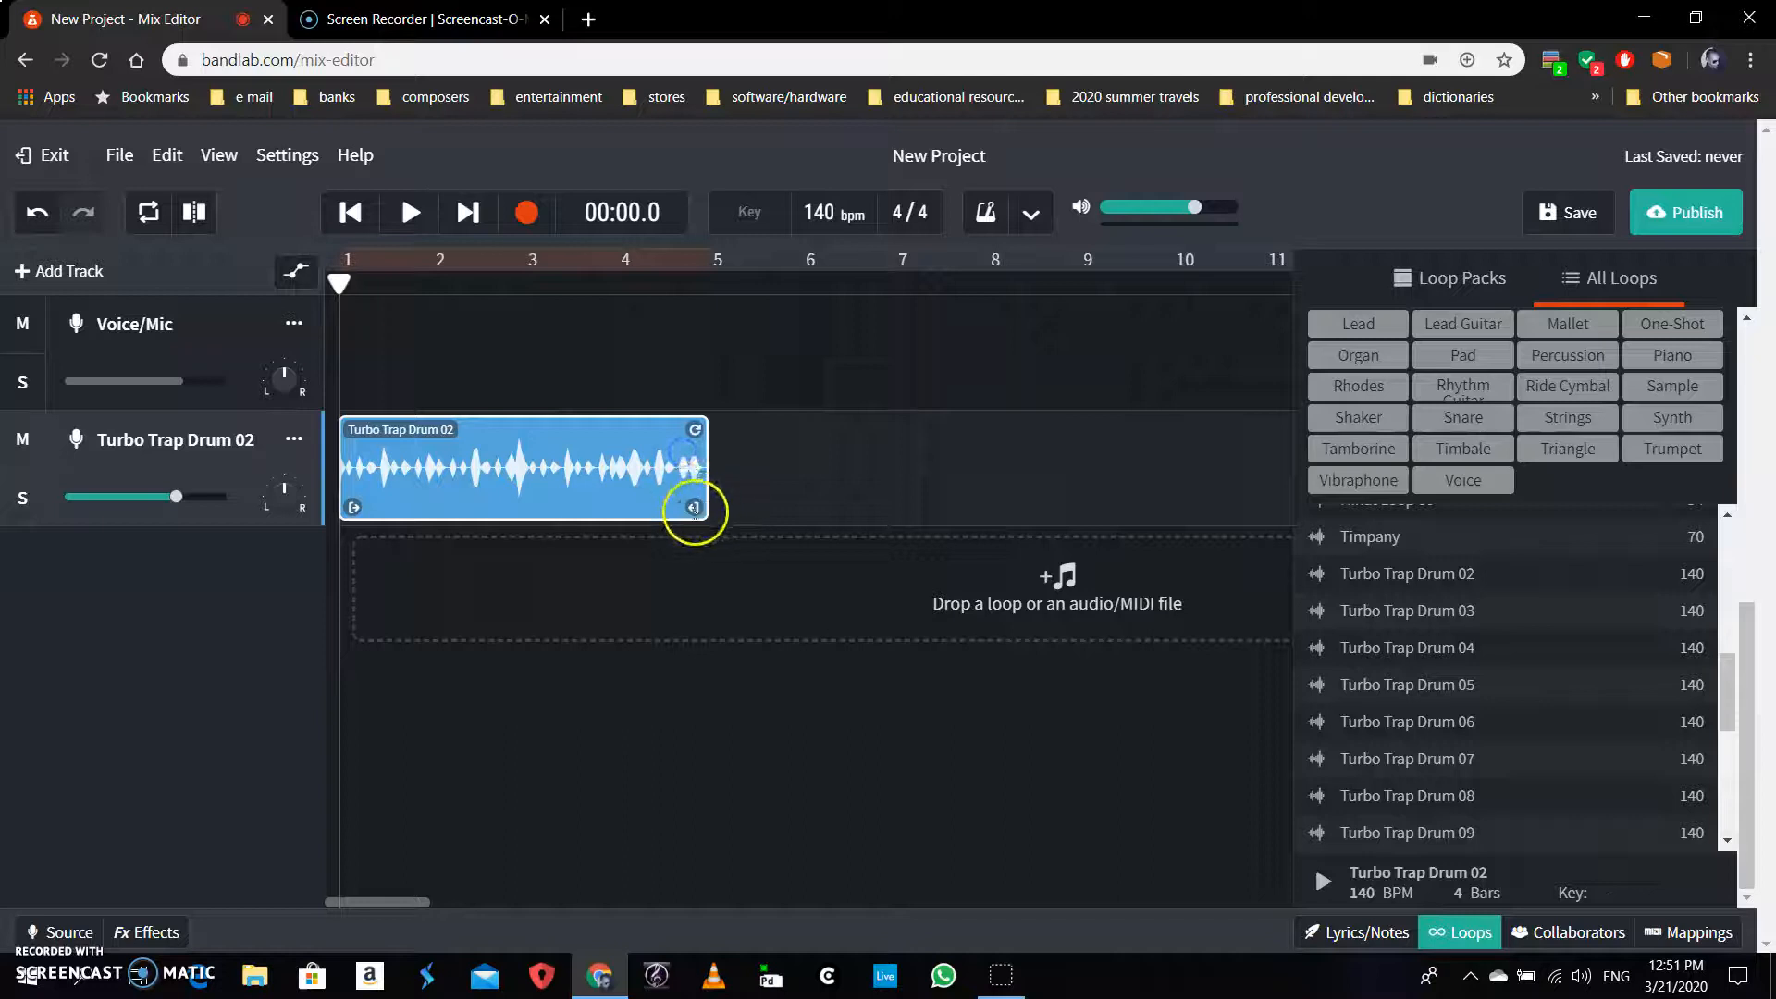
left_click_drag(695, 510, 1147, 502)
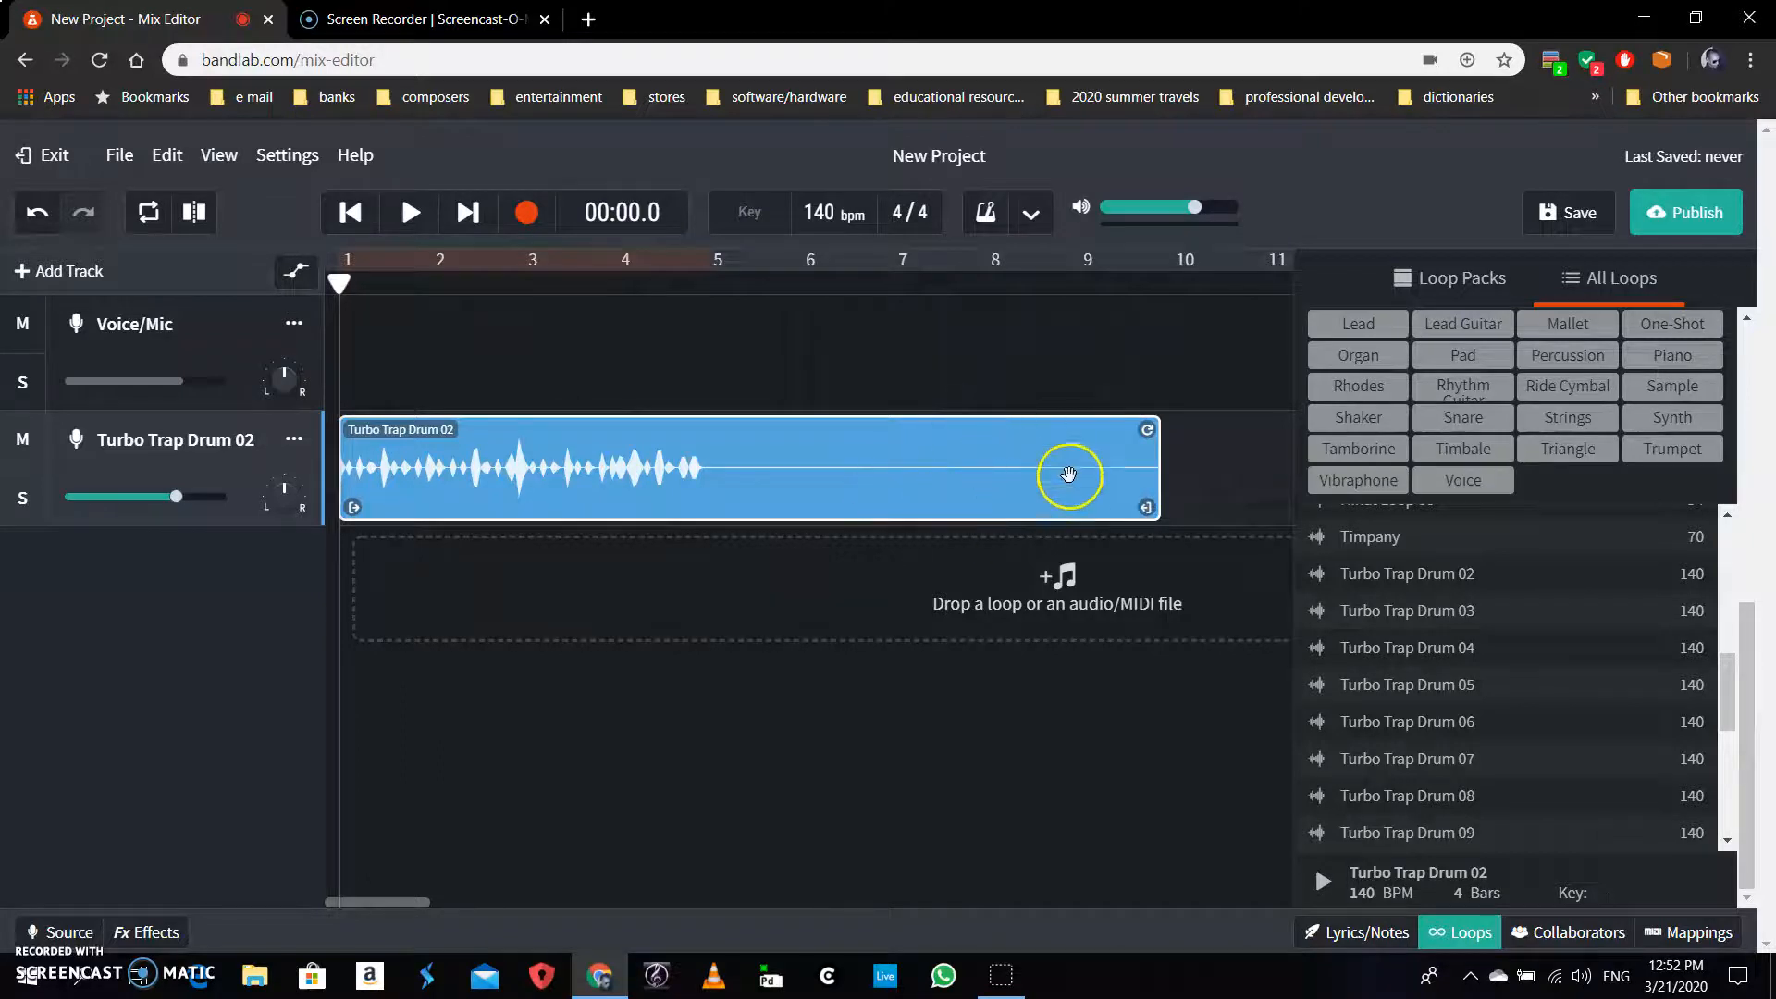
left_click_drag(1152, 507, 702, 509)
left_click_drag(694, 428, 1063, 427)
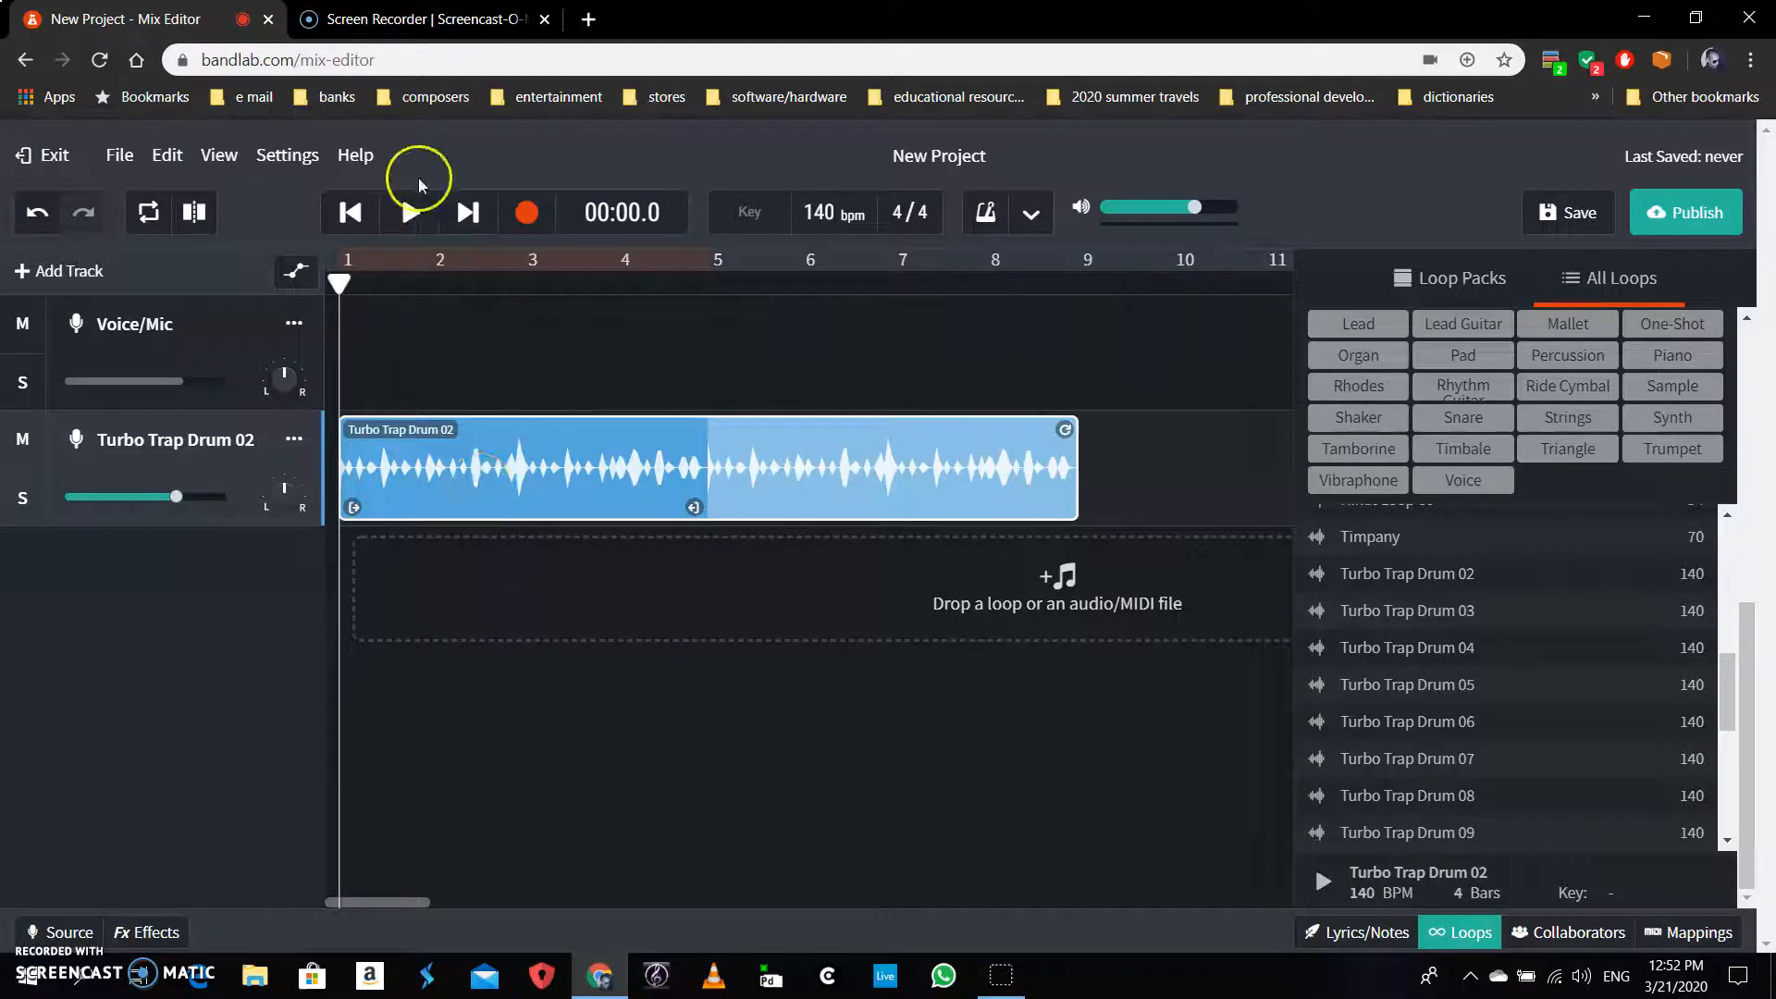
Swap the Drum filter for Keyboard and preview Abstract Hip Hop Keys 04
scroll(1645, 647, "up", 10)
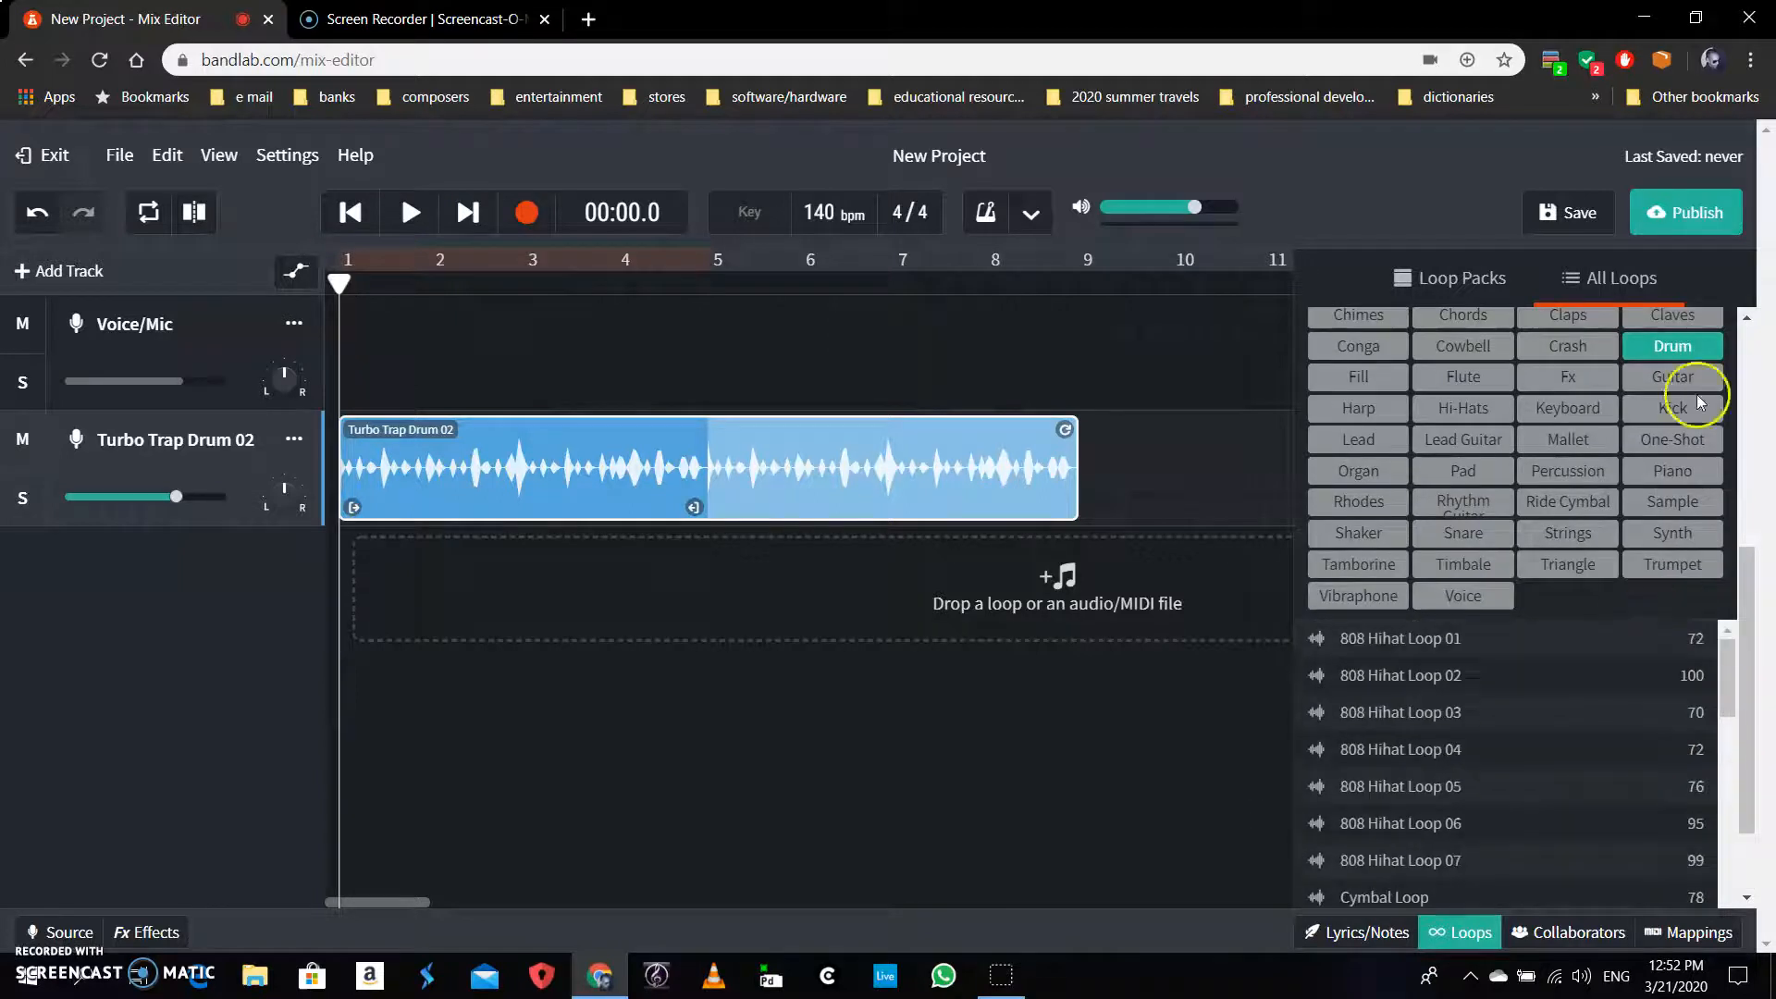
left_click(1699, 345)
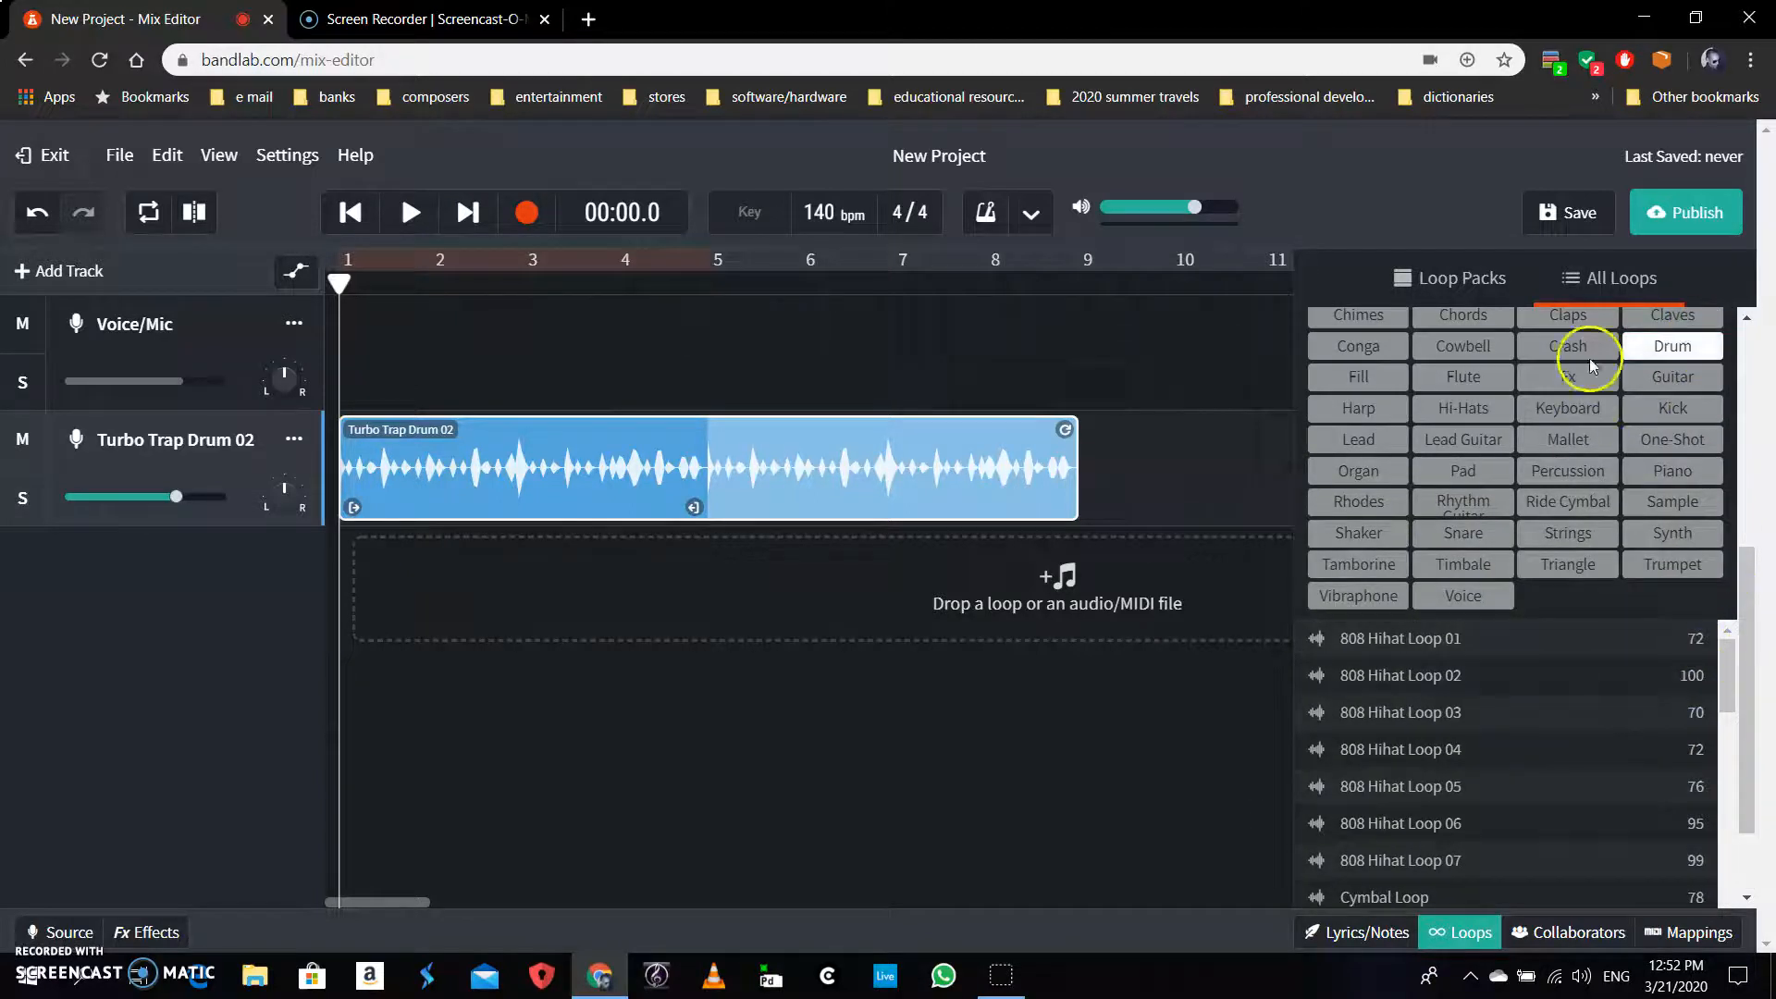
left_click(1567, 405)
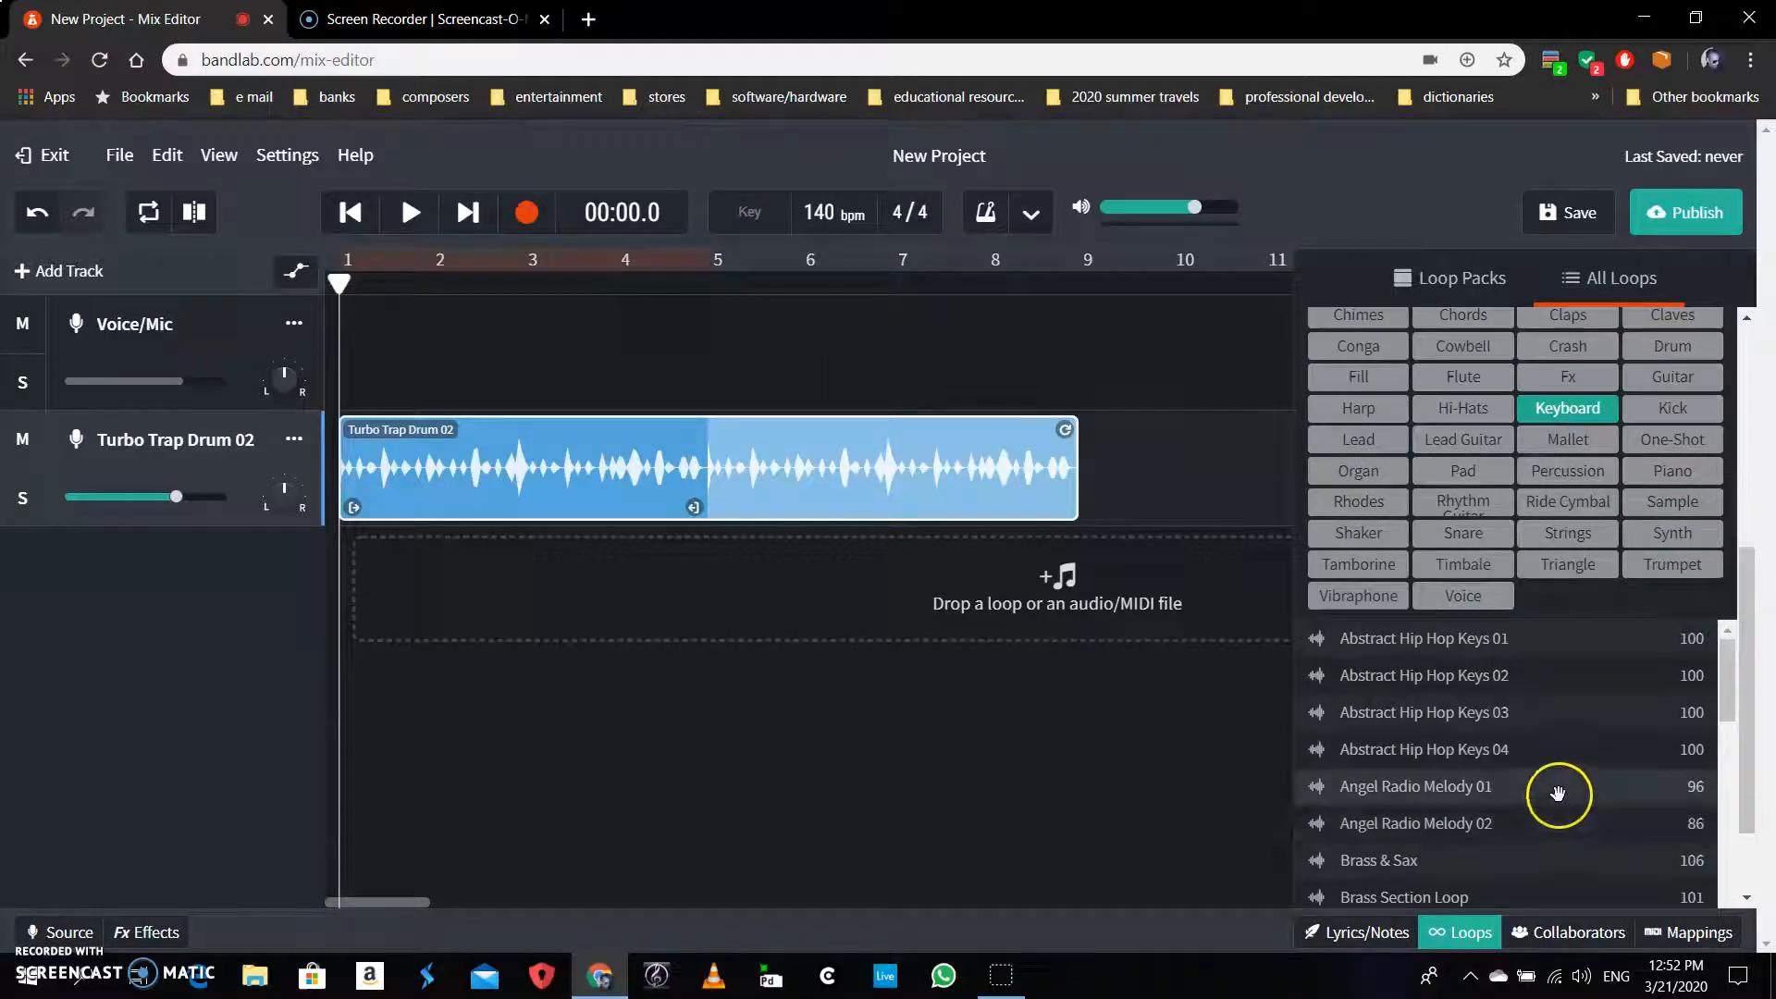
left_click(1454, 758)
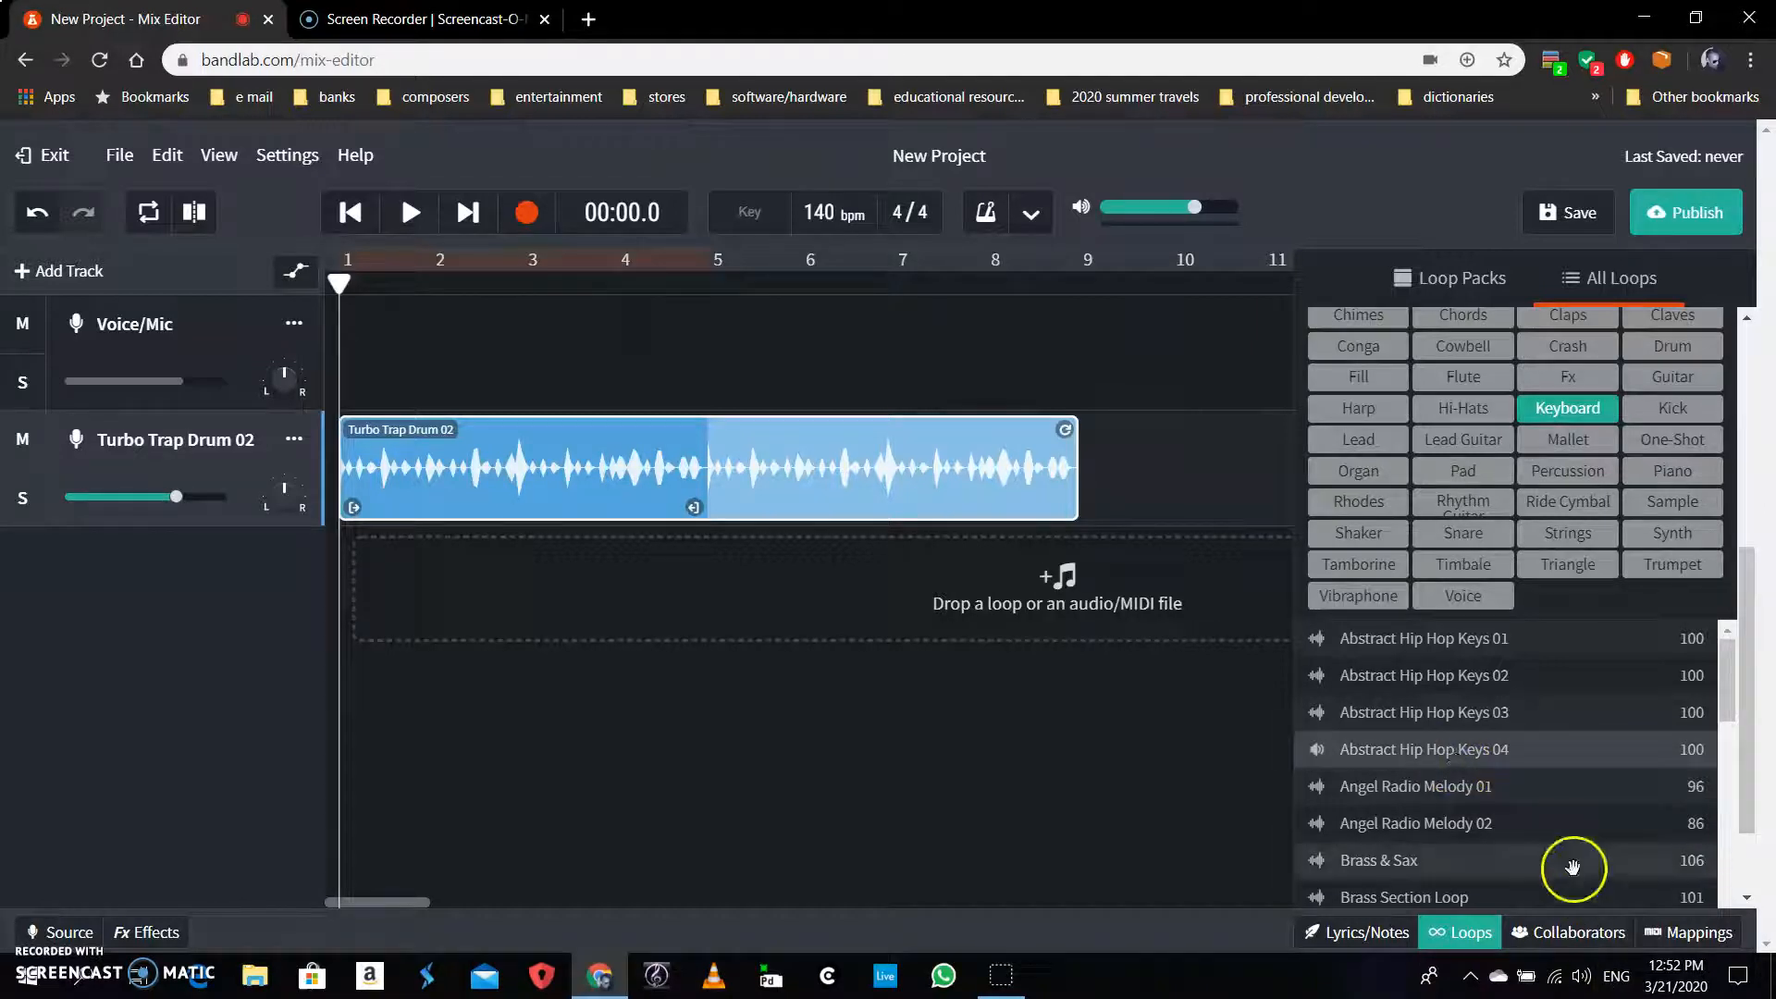
Stop the preview, add Abstract Hip Hop Keys 04 as a track, and start its clip at bar 5
left_click(1317, 751)
left_click_drag(1382, 745, 397, 581)
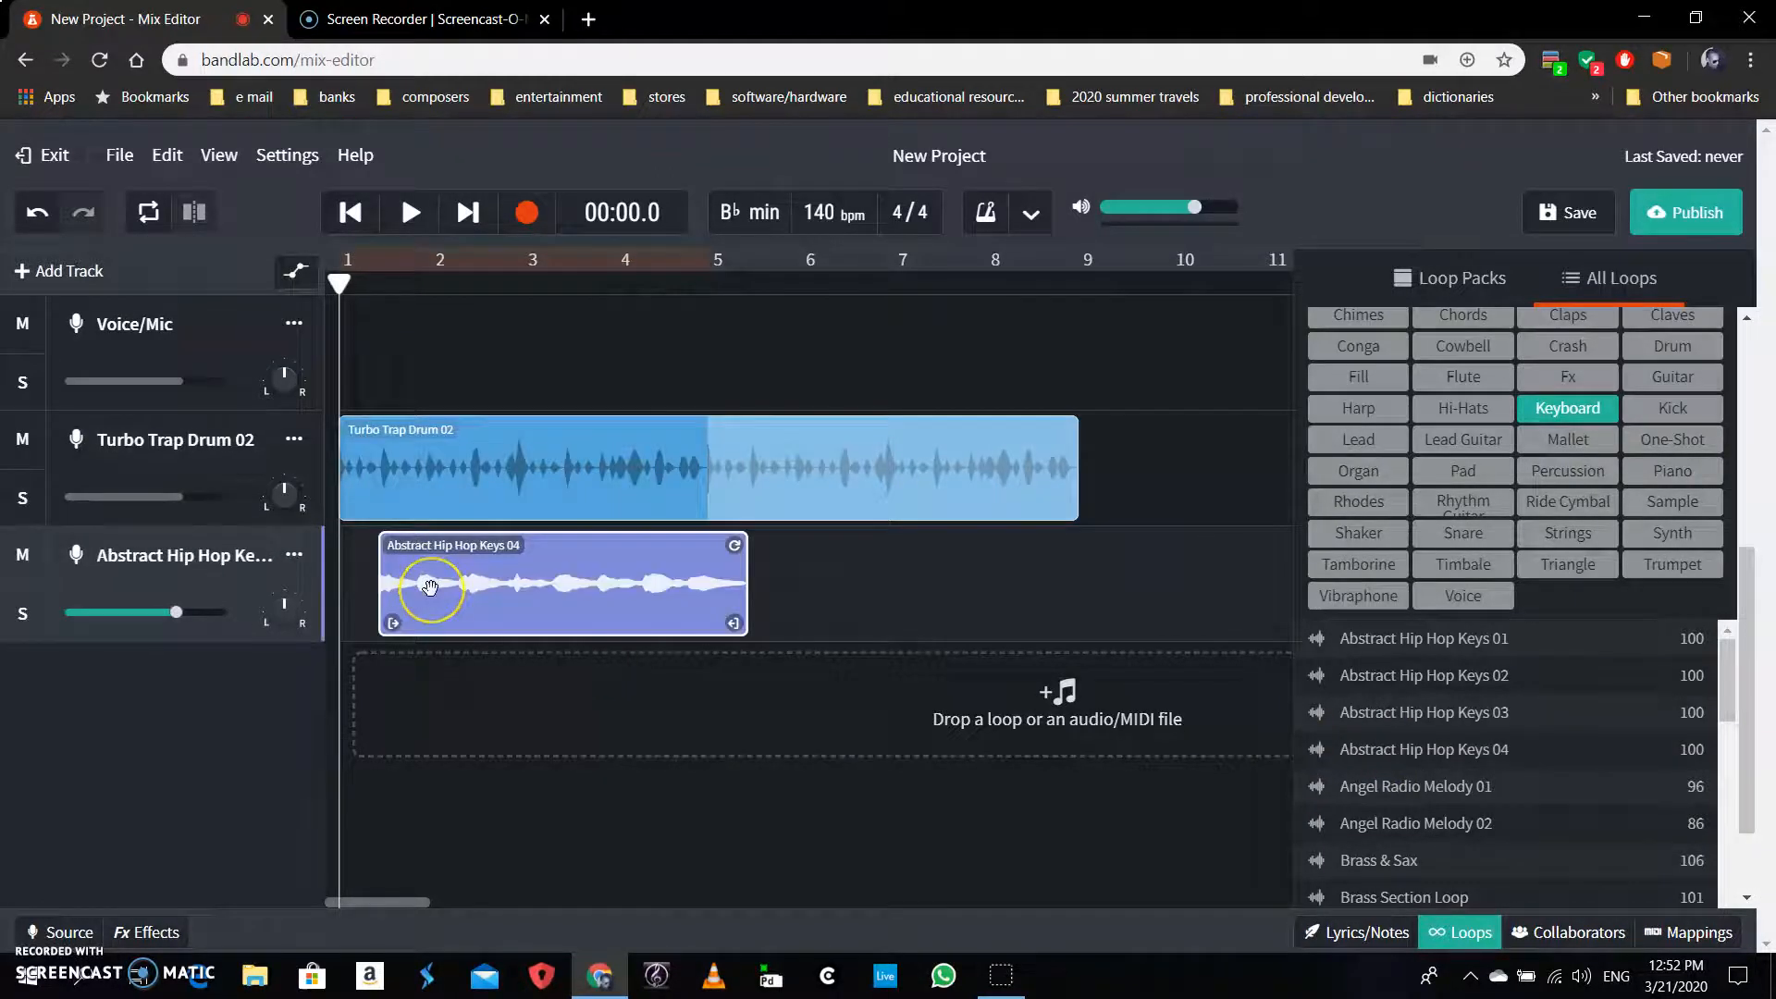
left_click_drag(431, 586, 426, 589)
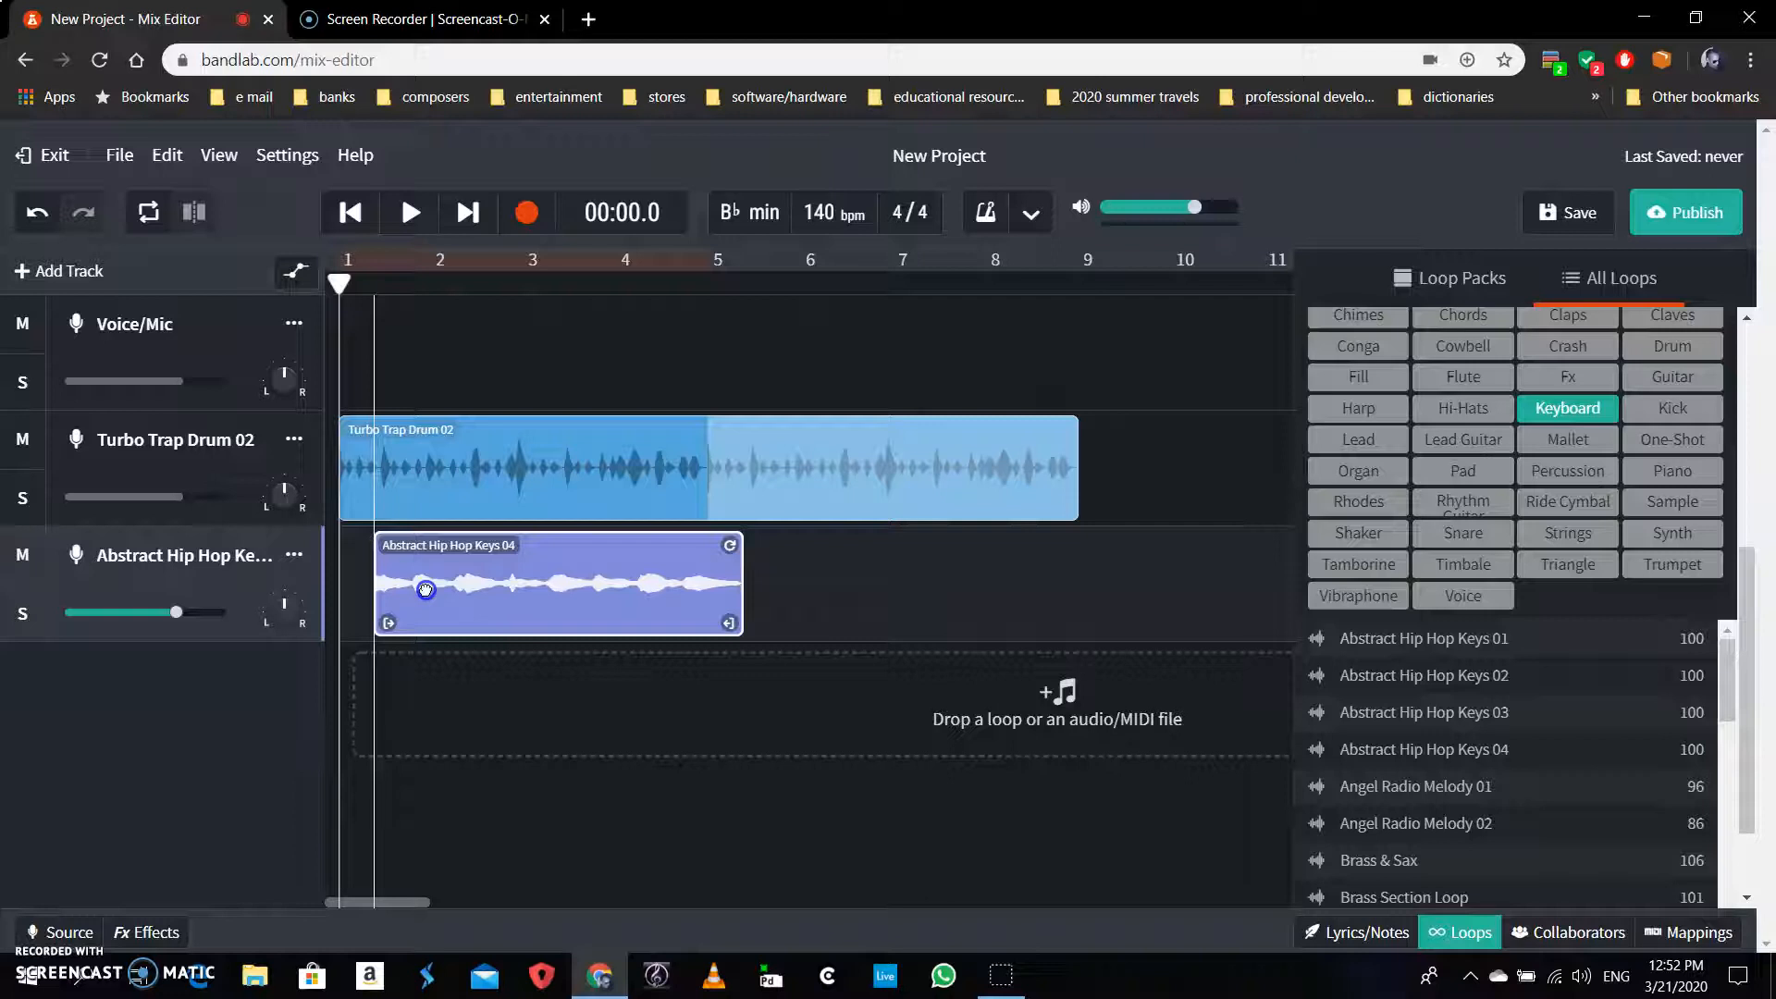
left_click_drag(426, 589, 766, 605)
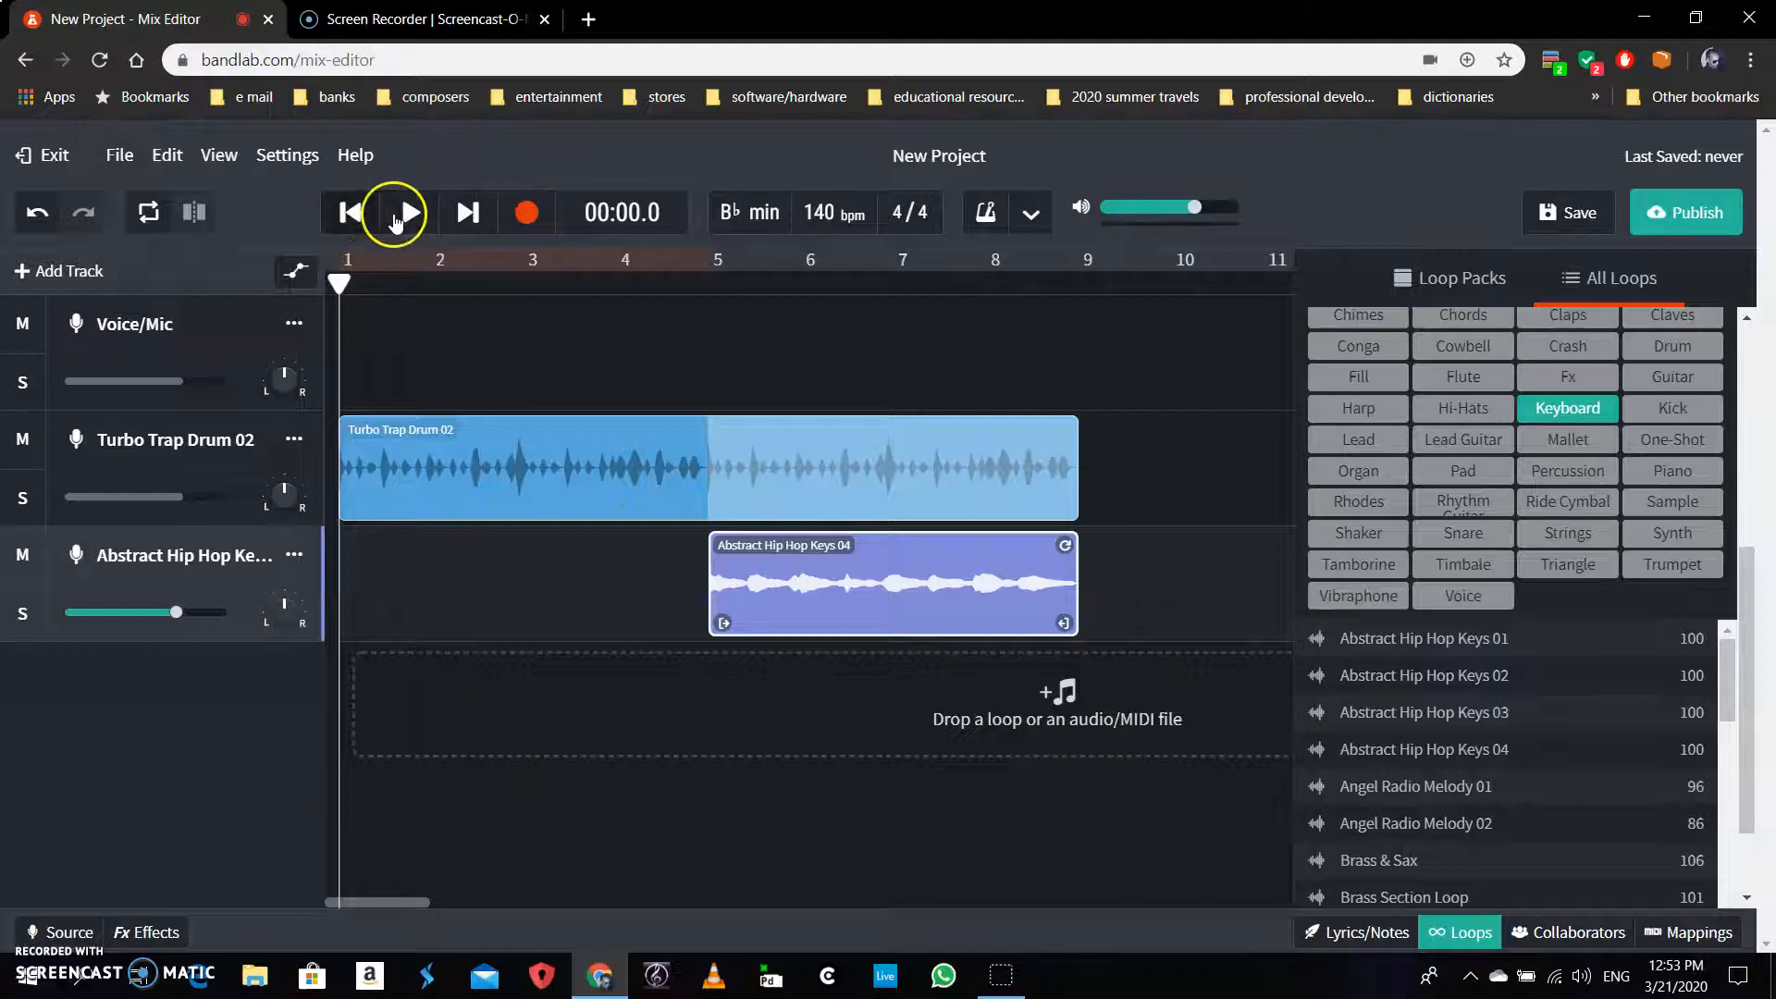
Play the drums-and-keys mix from the start, pause it at 00:15.3, and close the loop browser
left_click(351, 214)
left_click(463, 218)
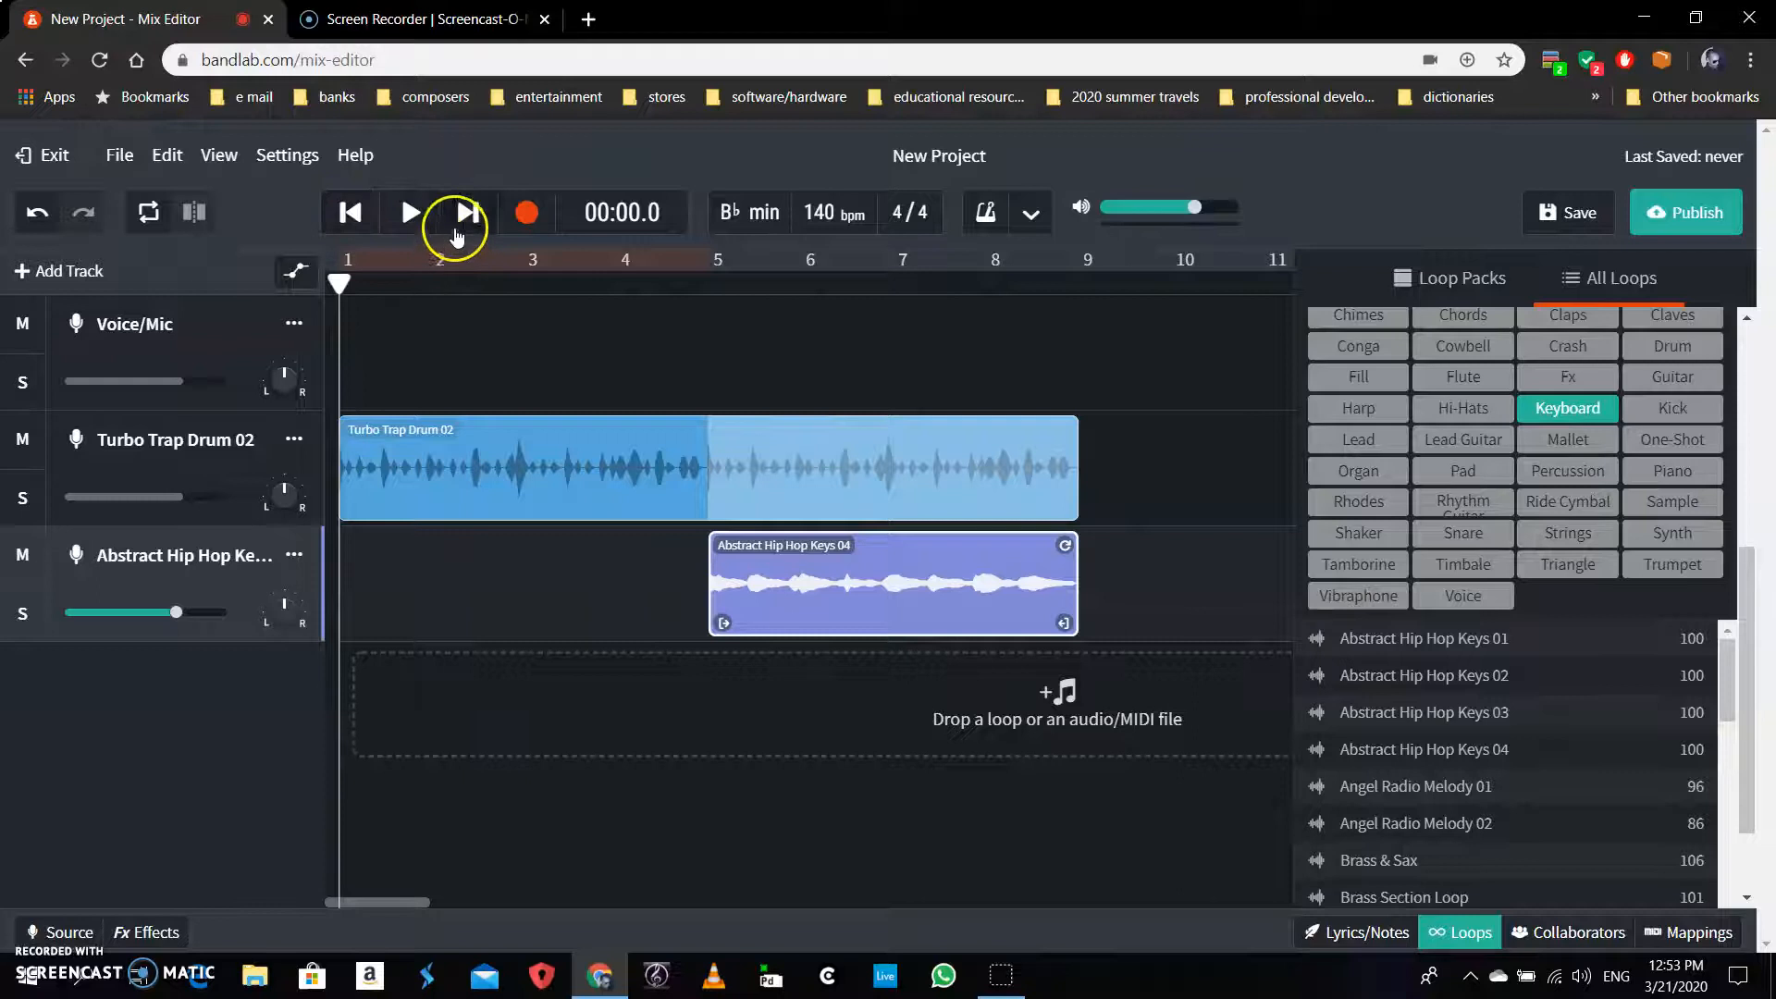
left_click(411, 217)
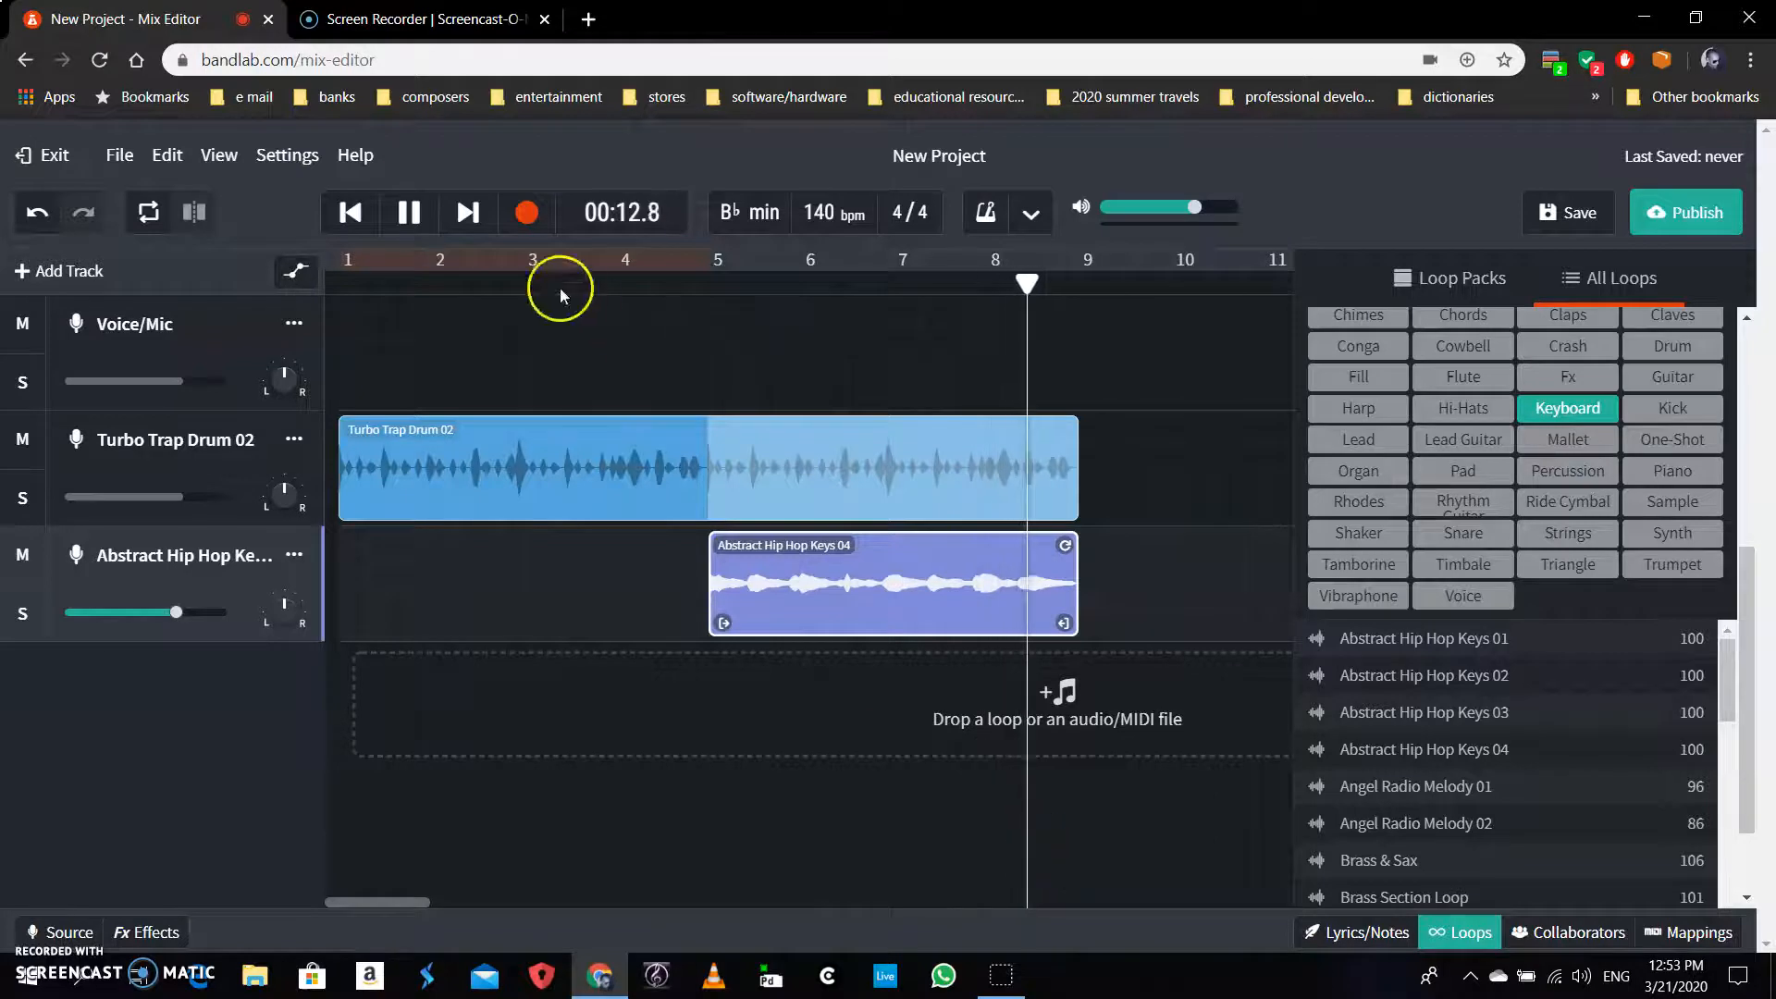
left_click(412, 215)
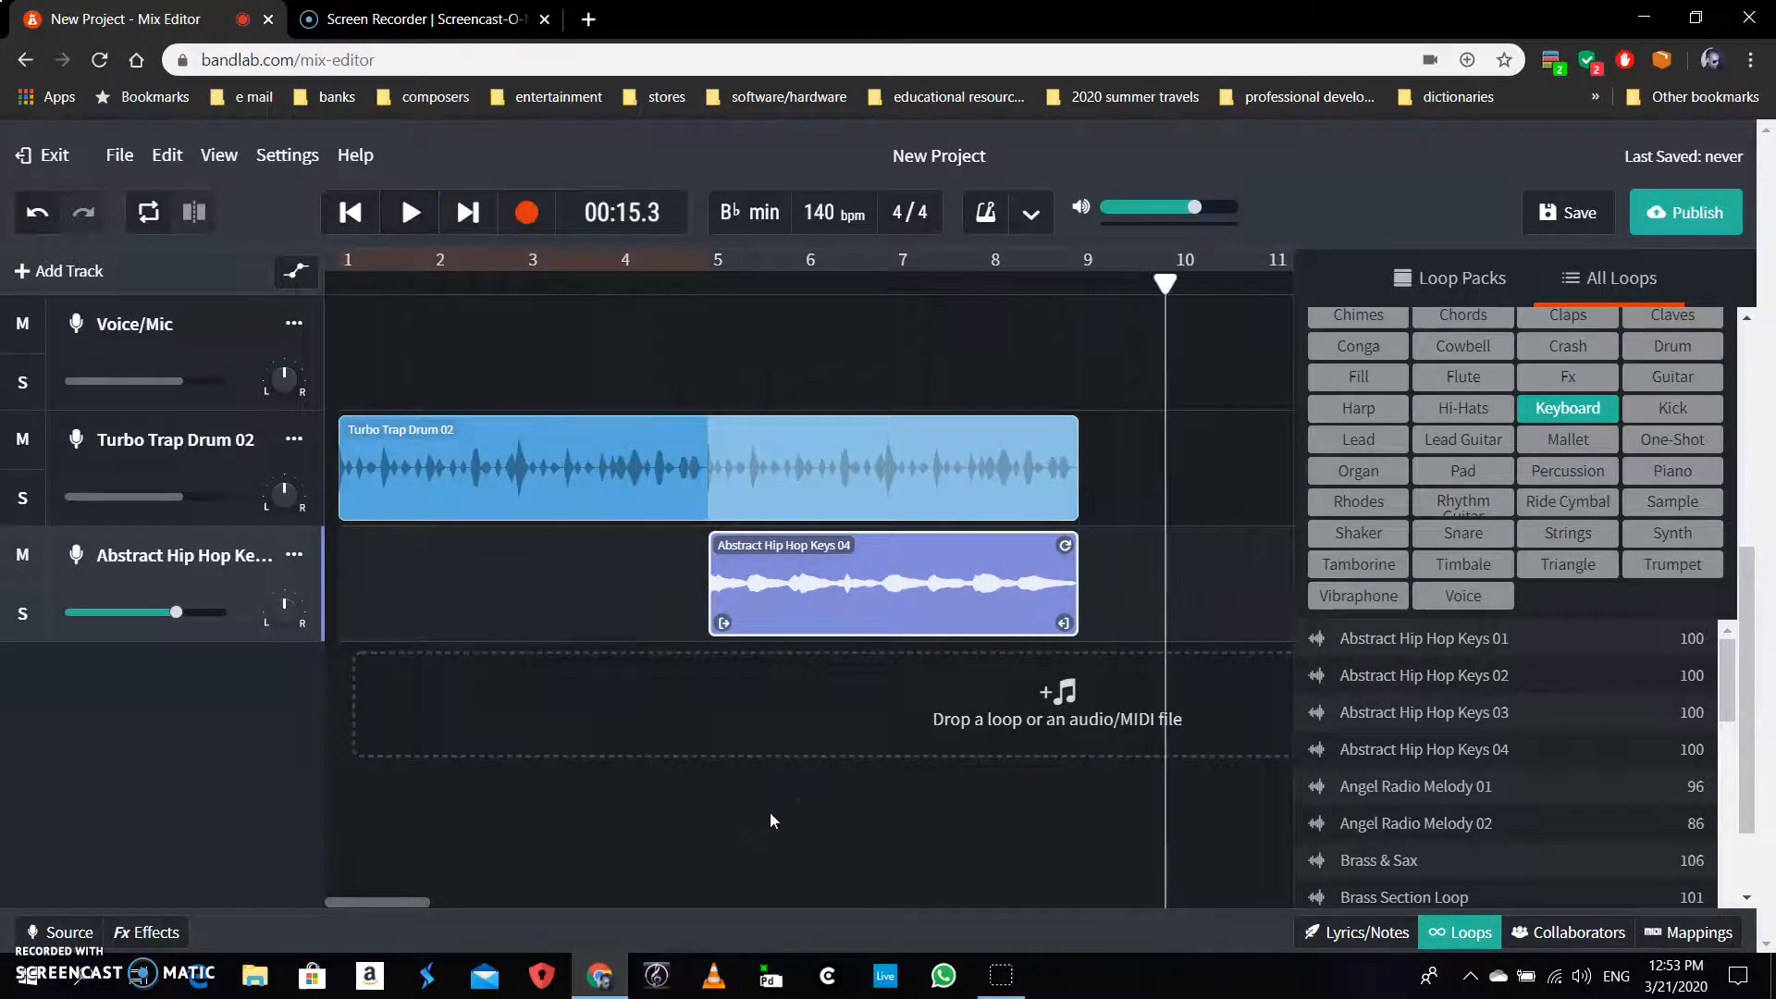
left_click(1461, 932)
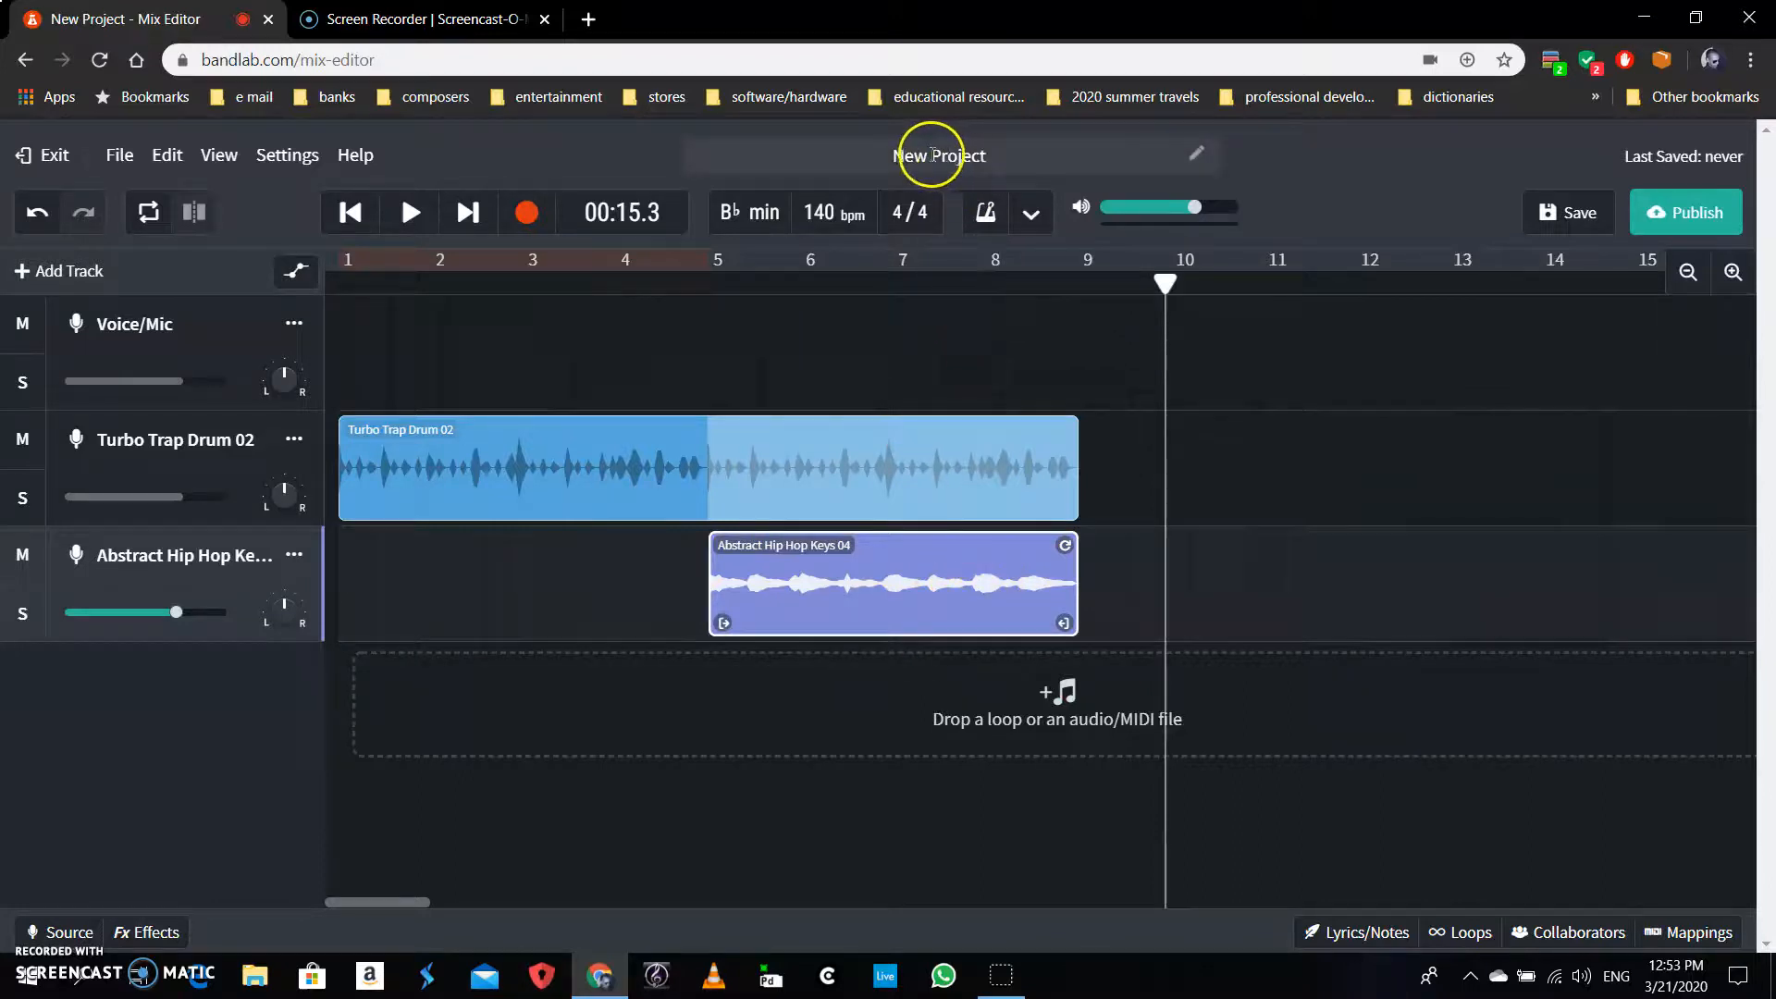
Rename the project from New Project to 'Hip Hop Project' and save it
left_click(989, 160)
key("BackSpace")
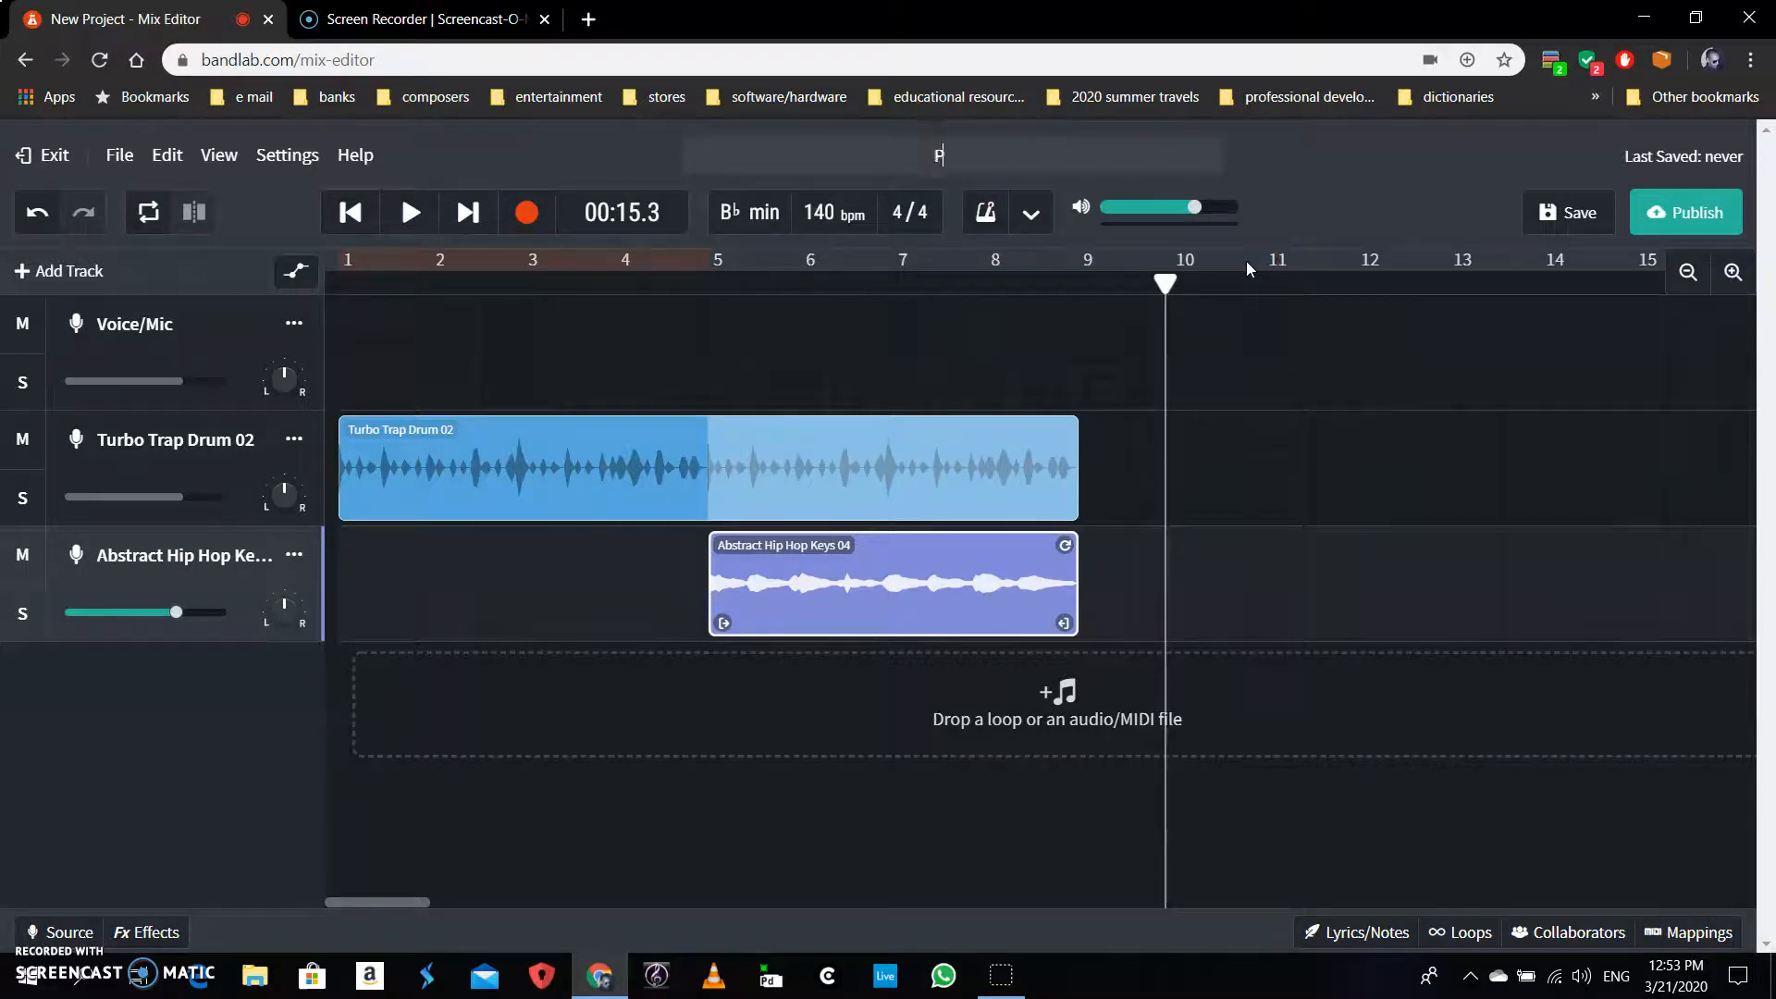
type("Hip Hop {Project")
key("BackSpace")
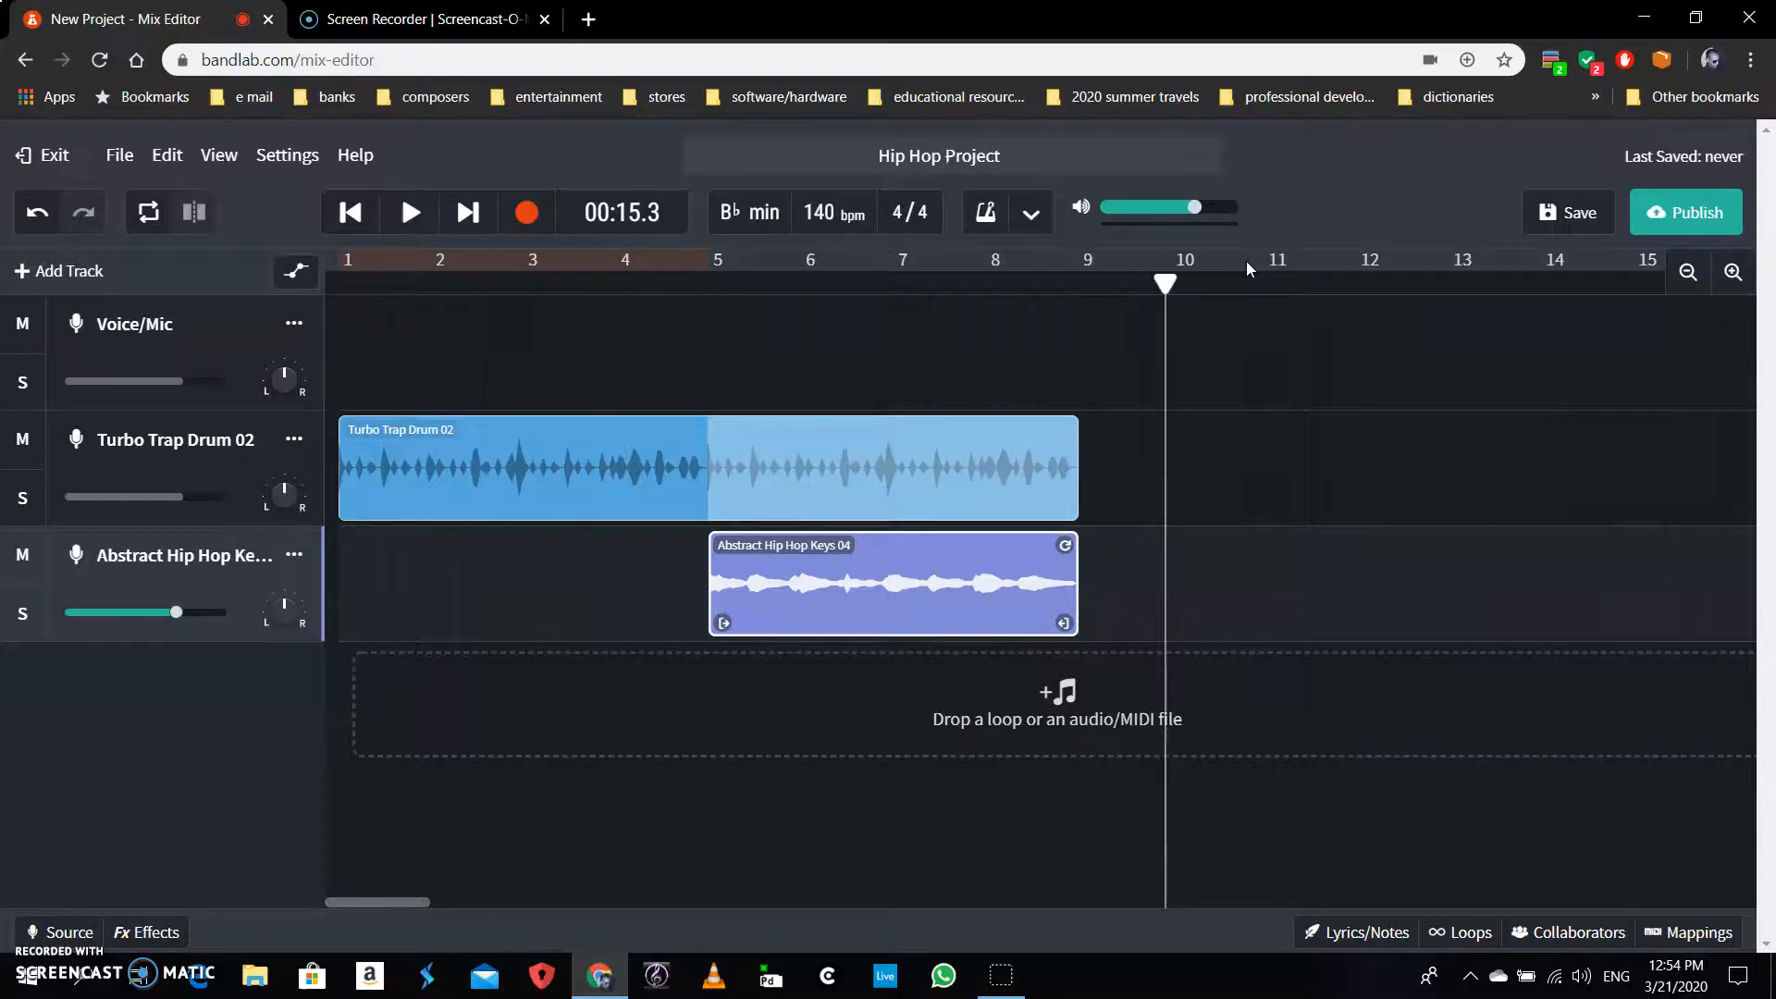
left_click(1353, 159)
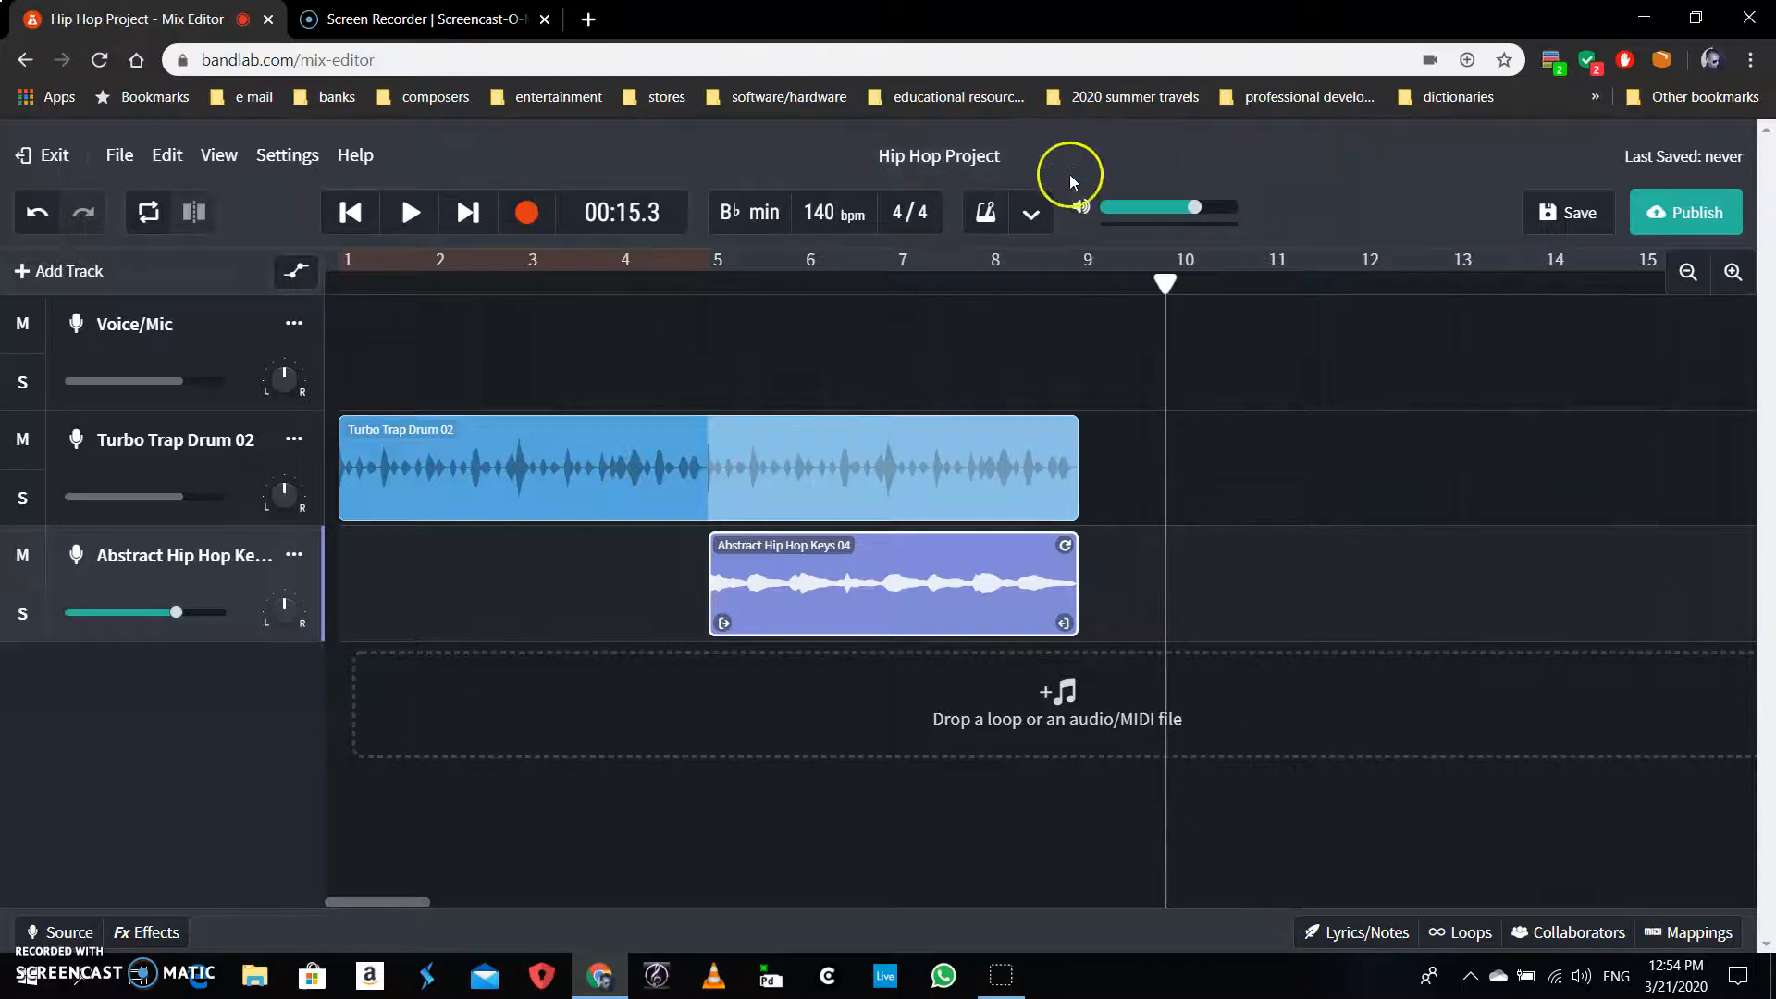
left_click(1574, 210)
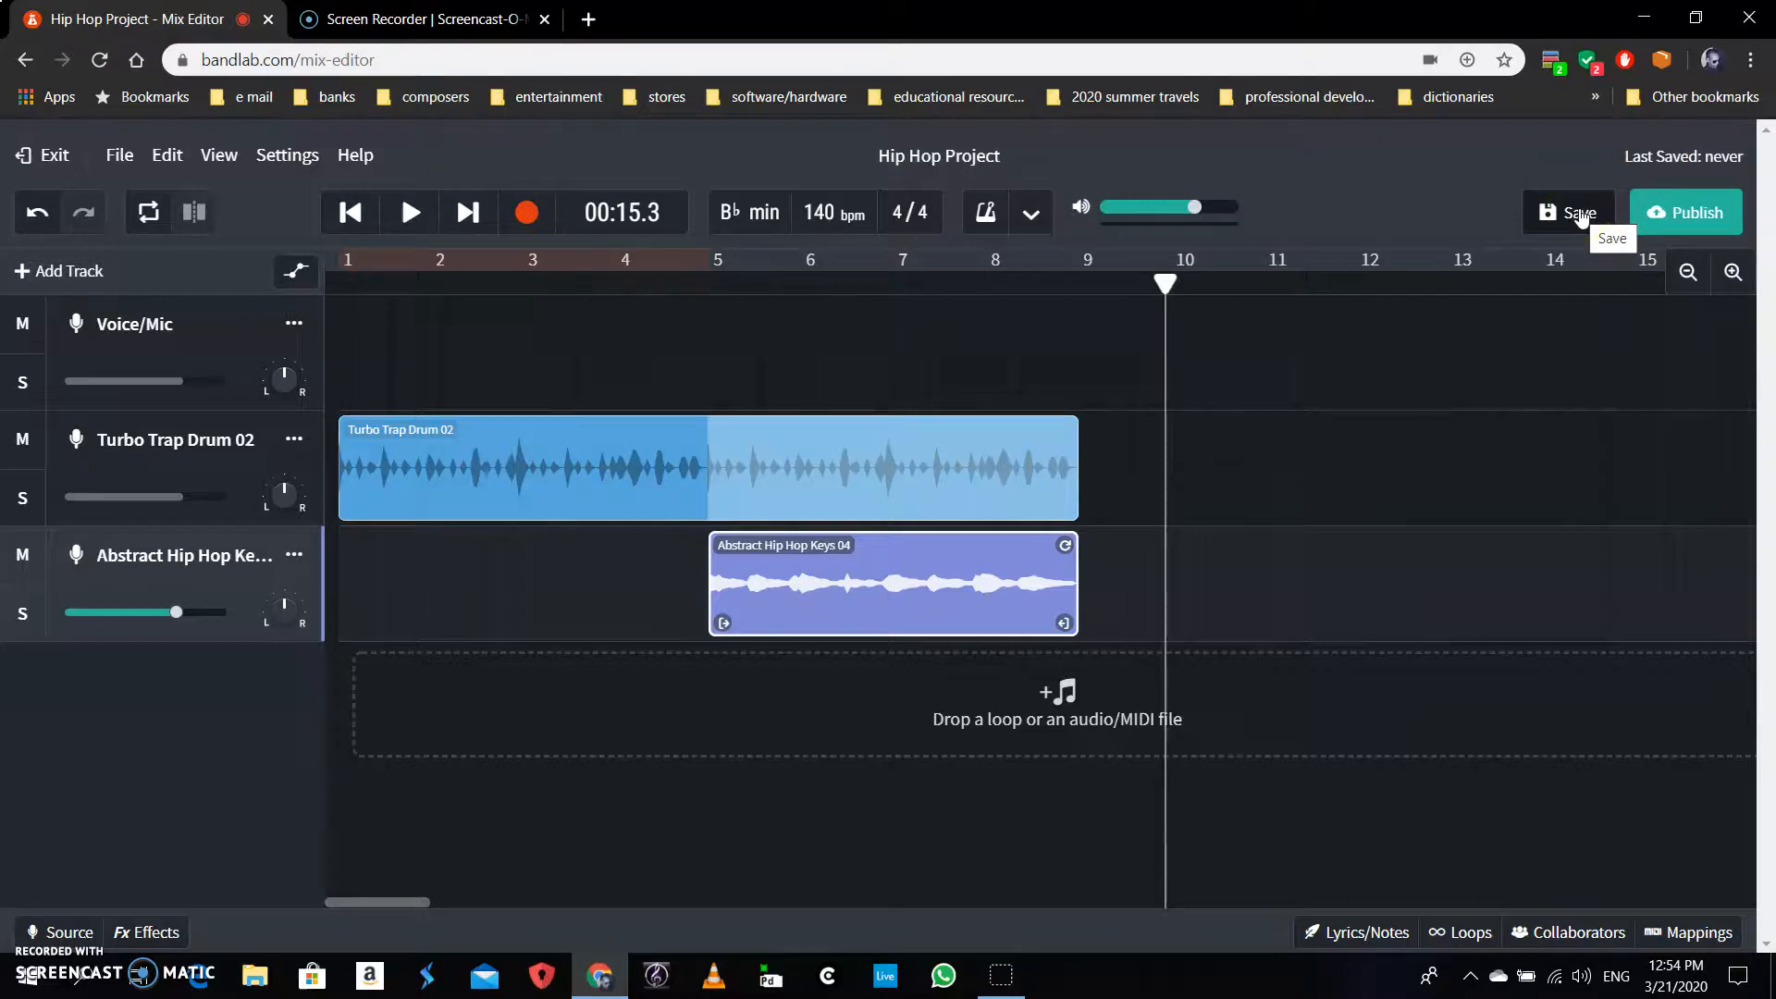
Save the project and choose Invite Collaborators from the Collaboration panel's options
left_click(1580, 214)
left_click(1682, 558)
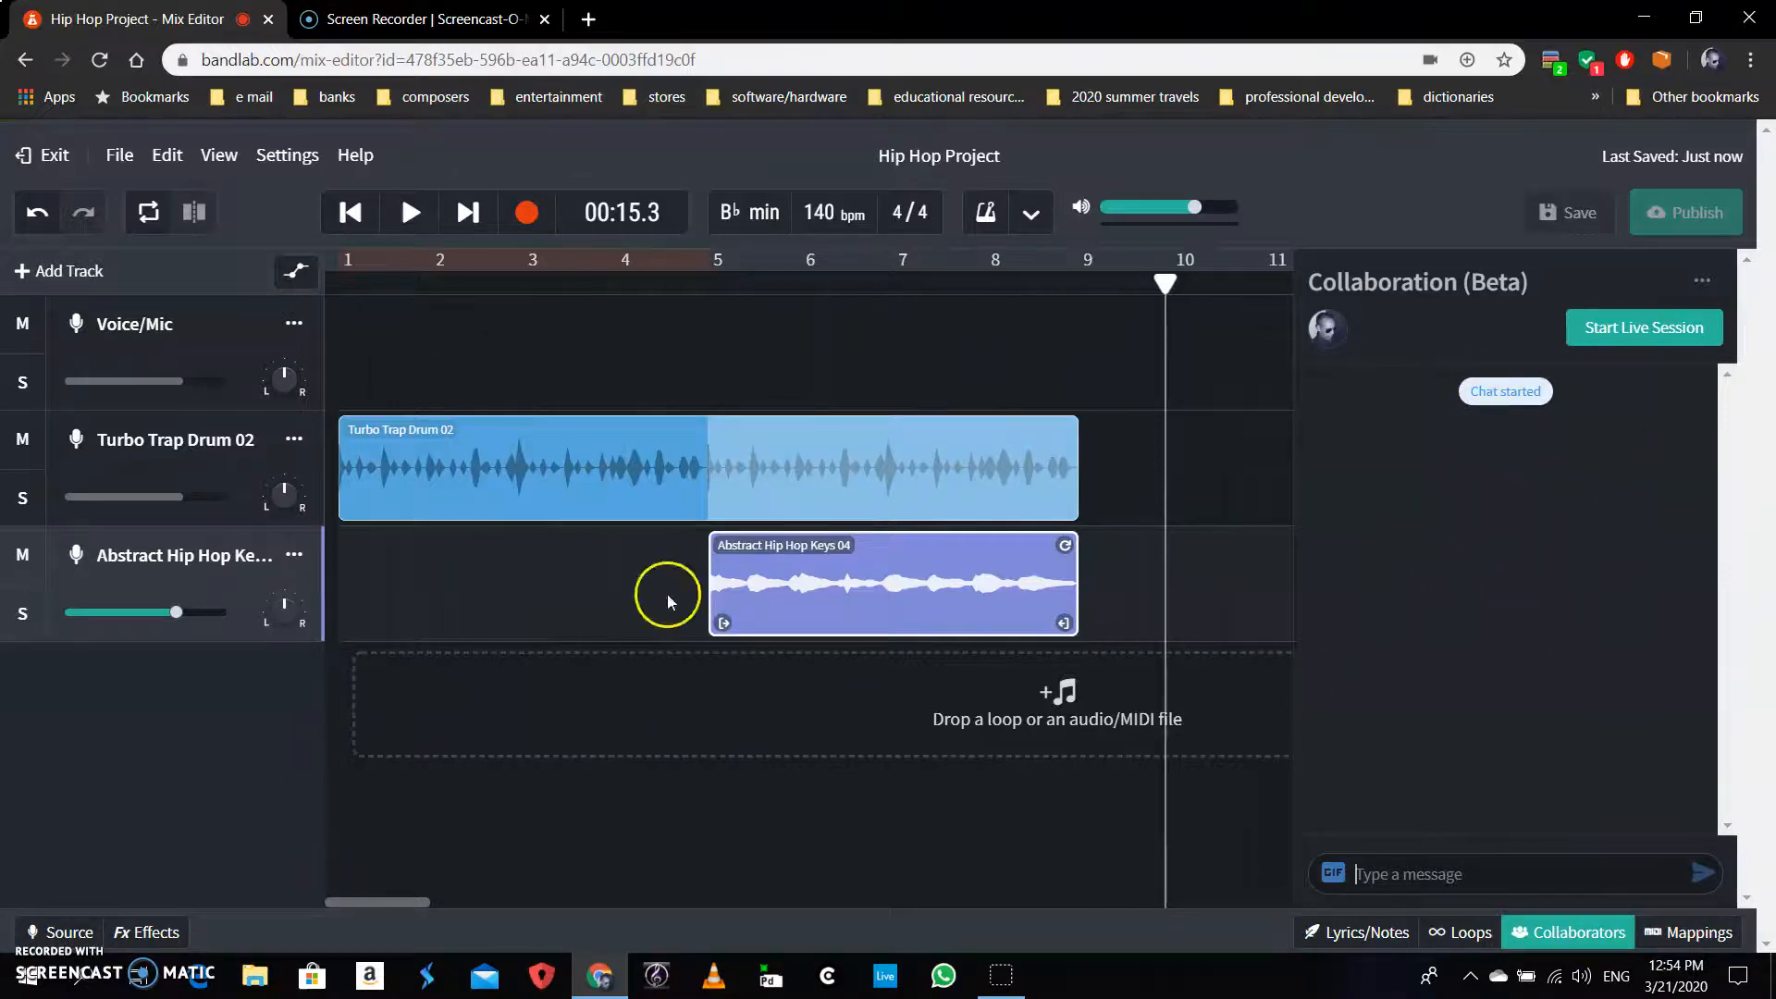
left_click(1705, 281)
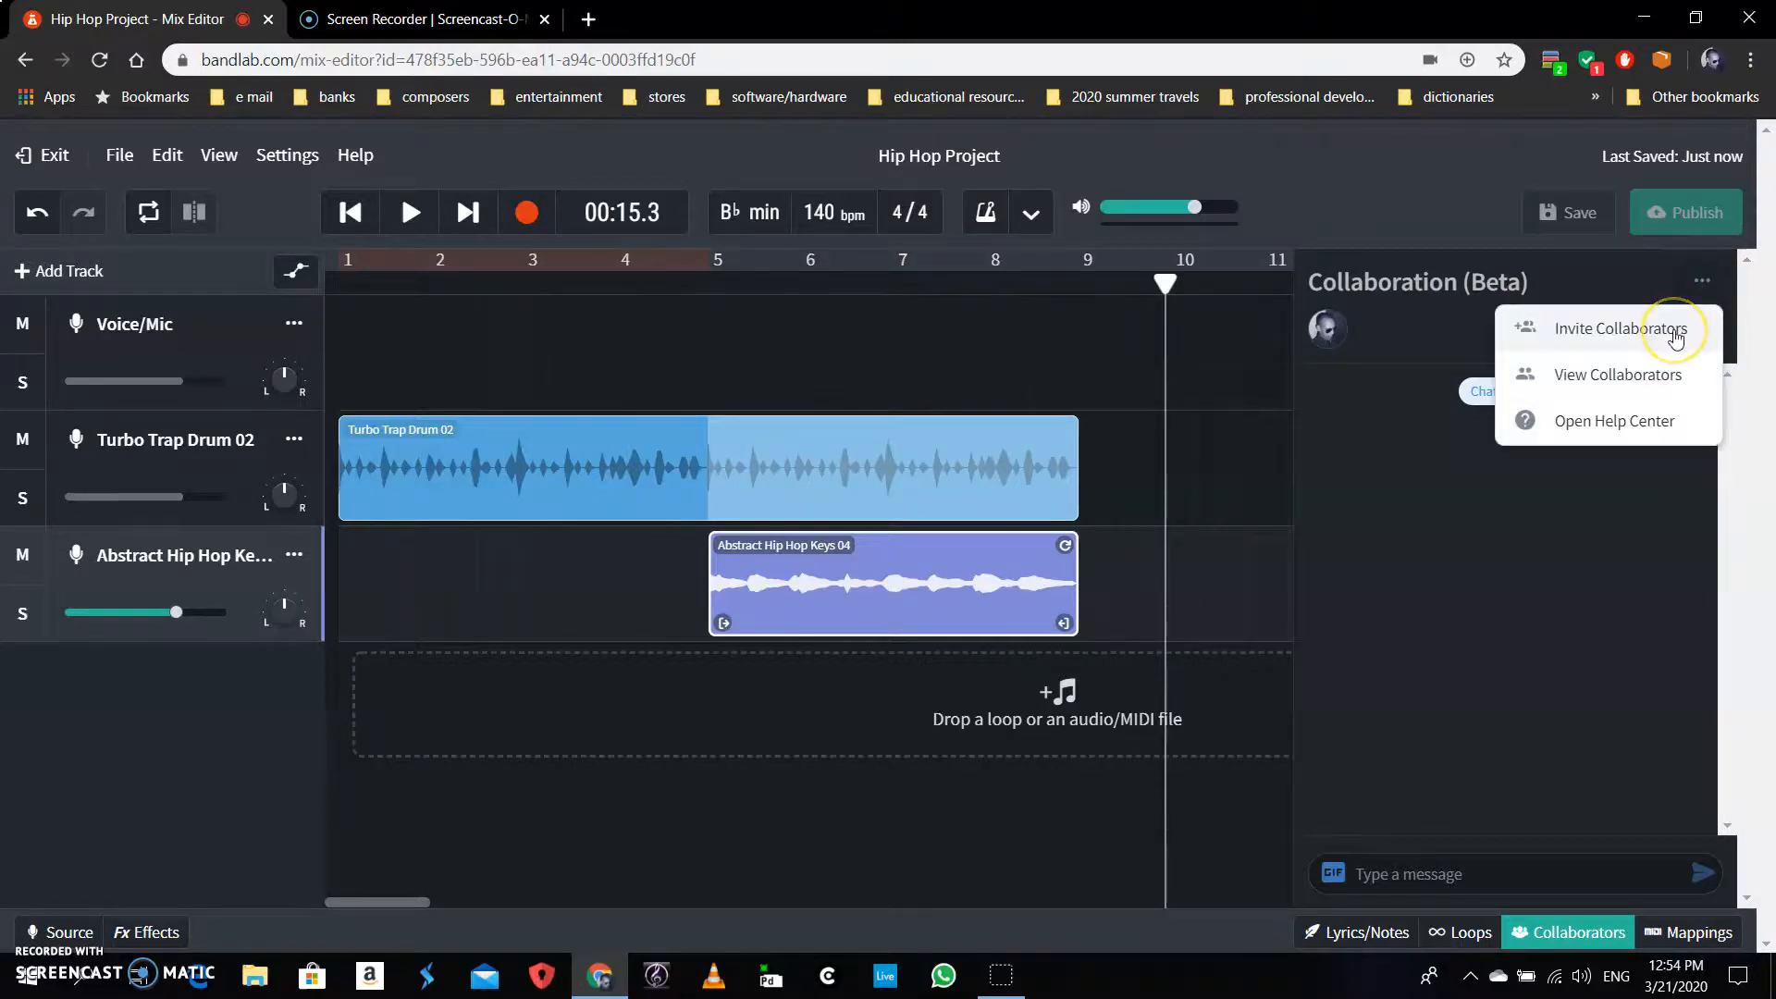
left_click(1621, 340)
Enter the collaborator's e-mail address in People and send the Hip Hop Project invite
left_click(1618, 333)
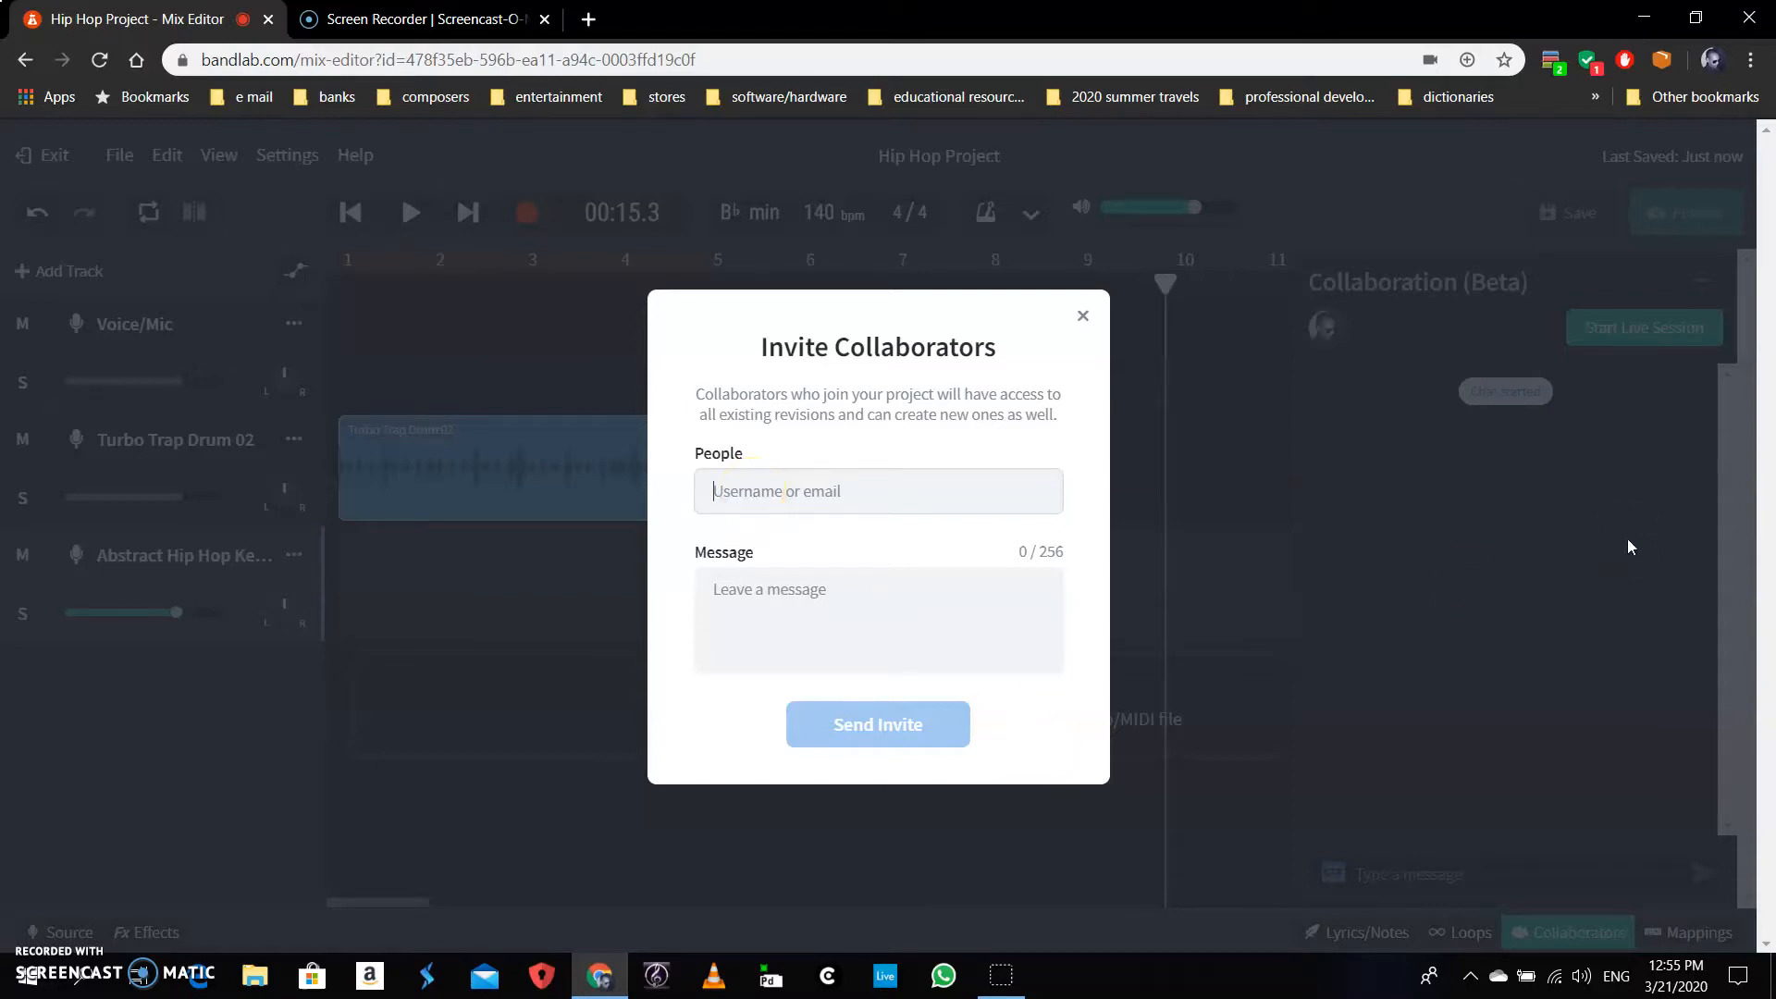
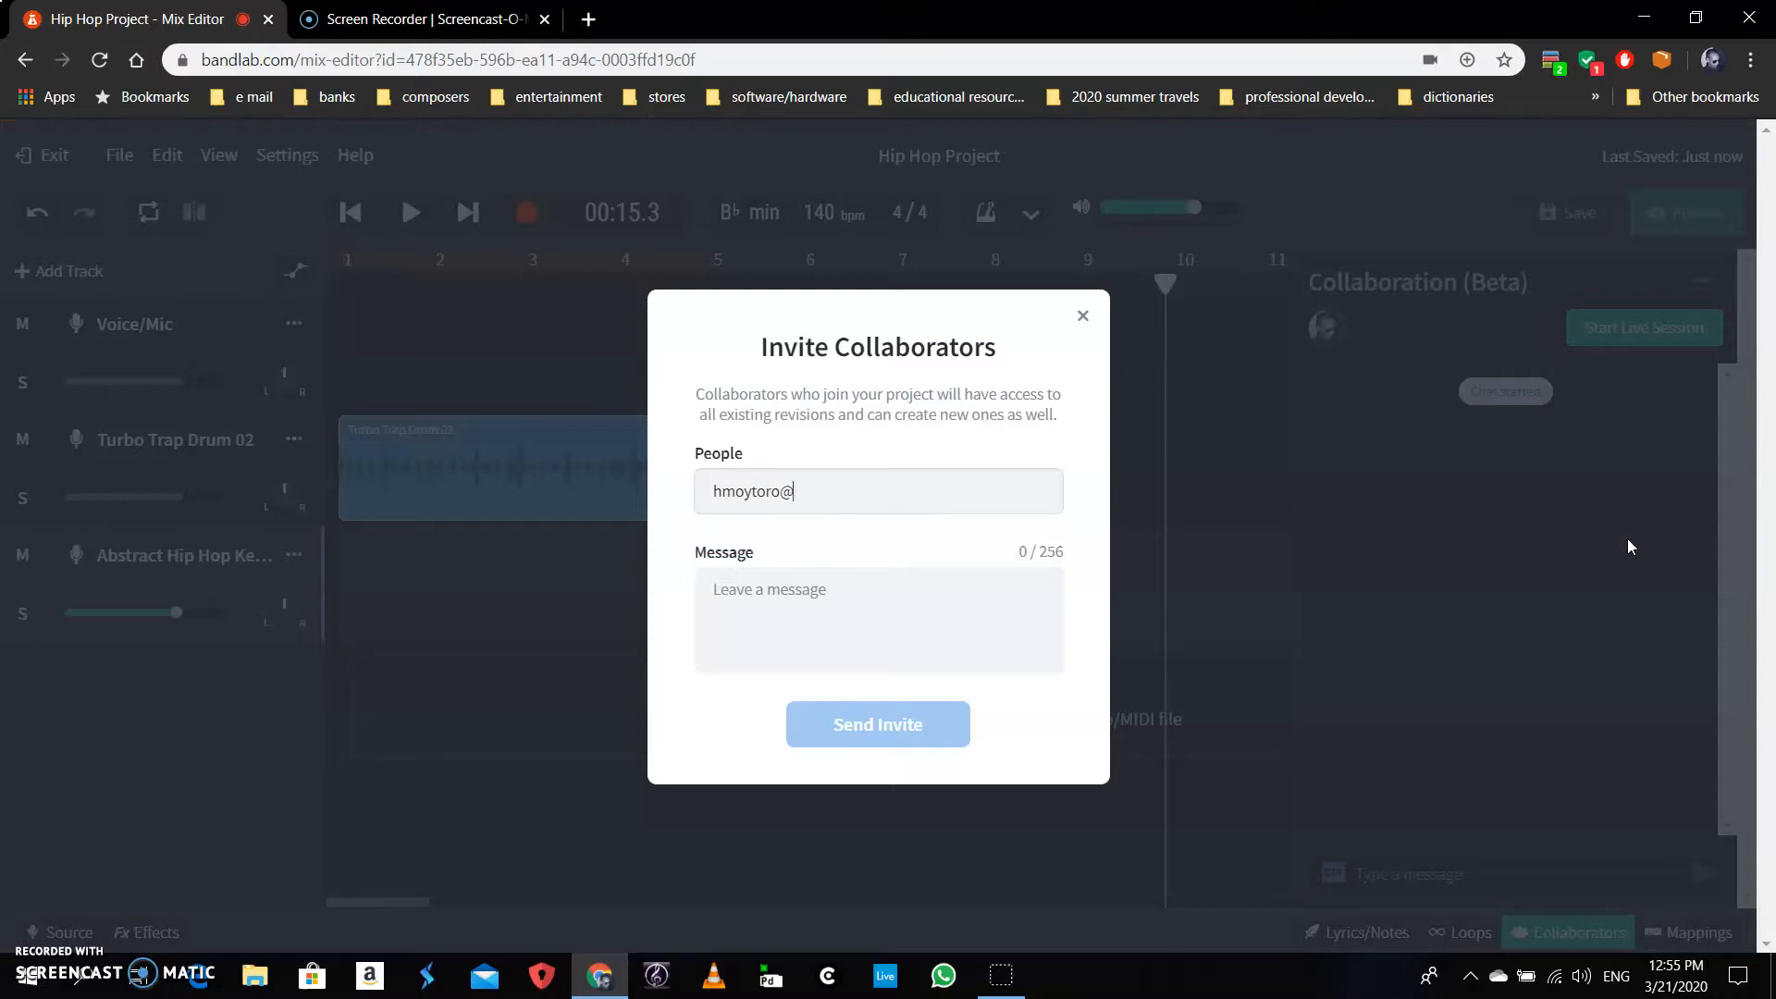
left_click(913, 504)
left_click(892, 596)
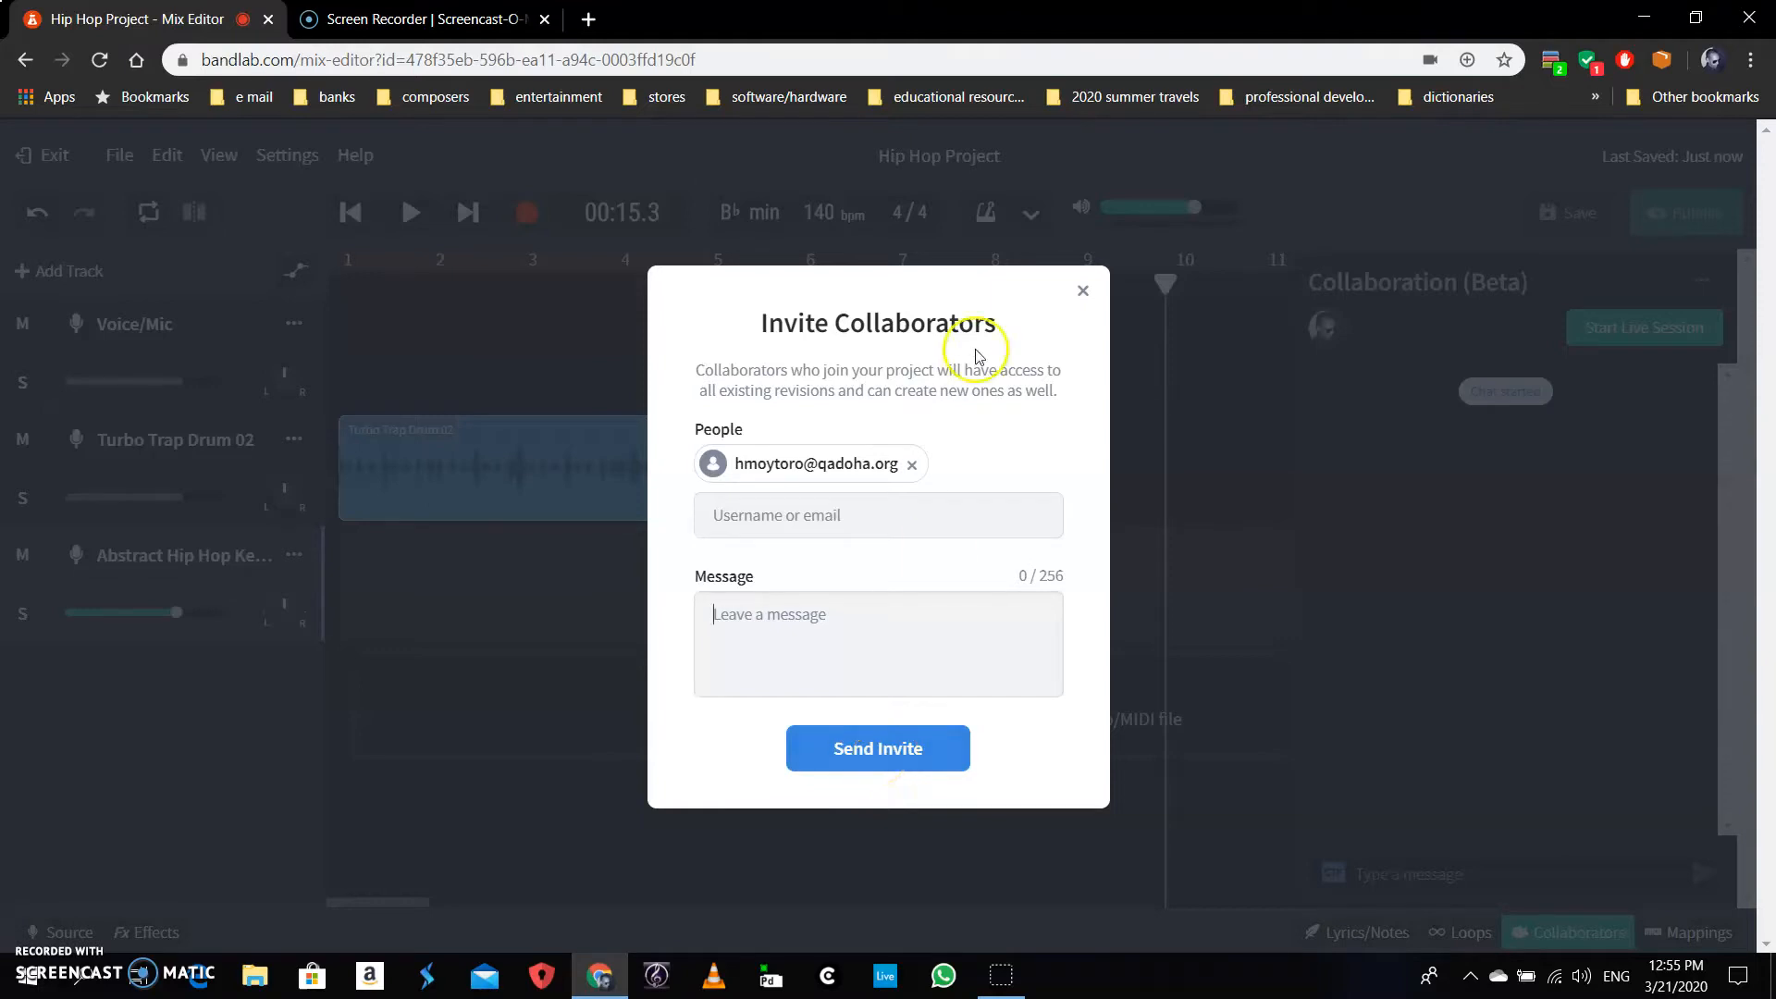
left_click(1083, 292)
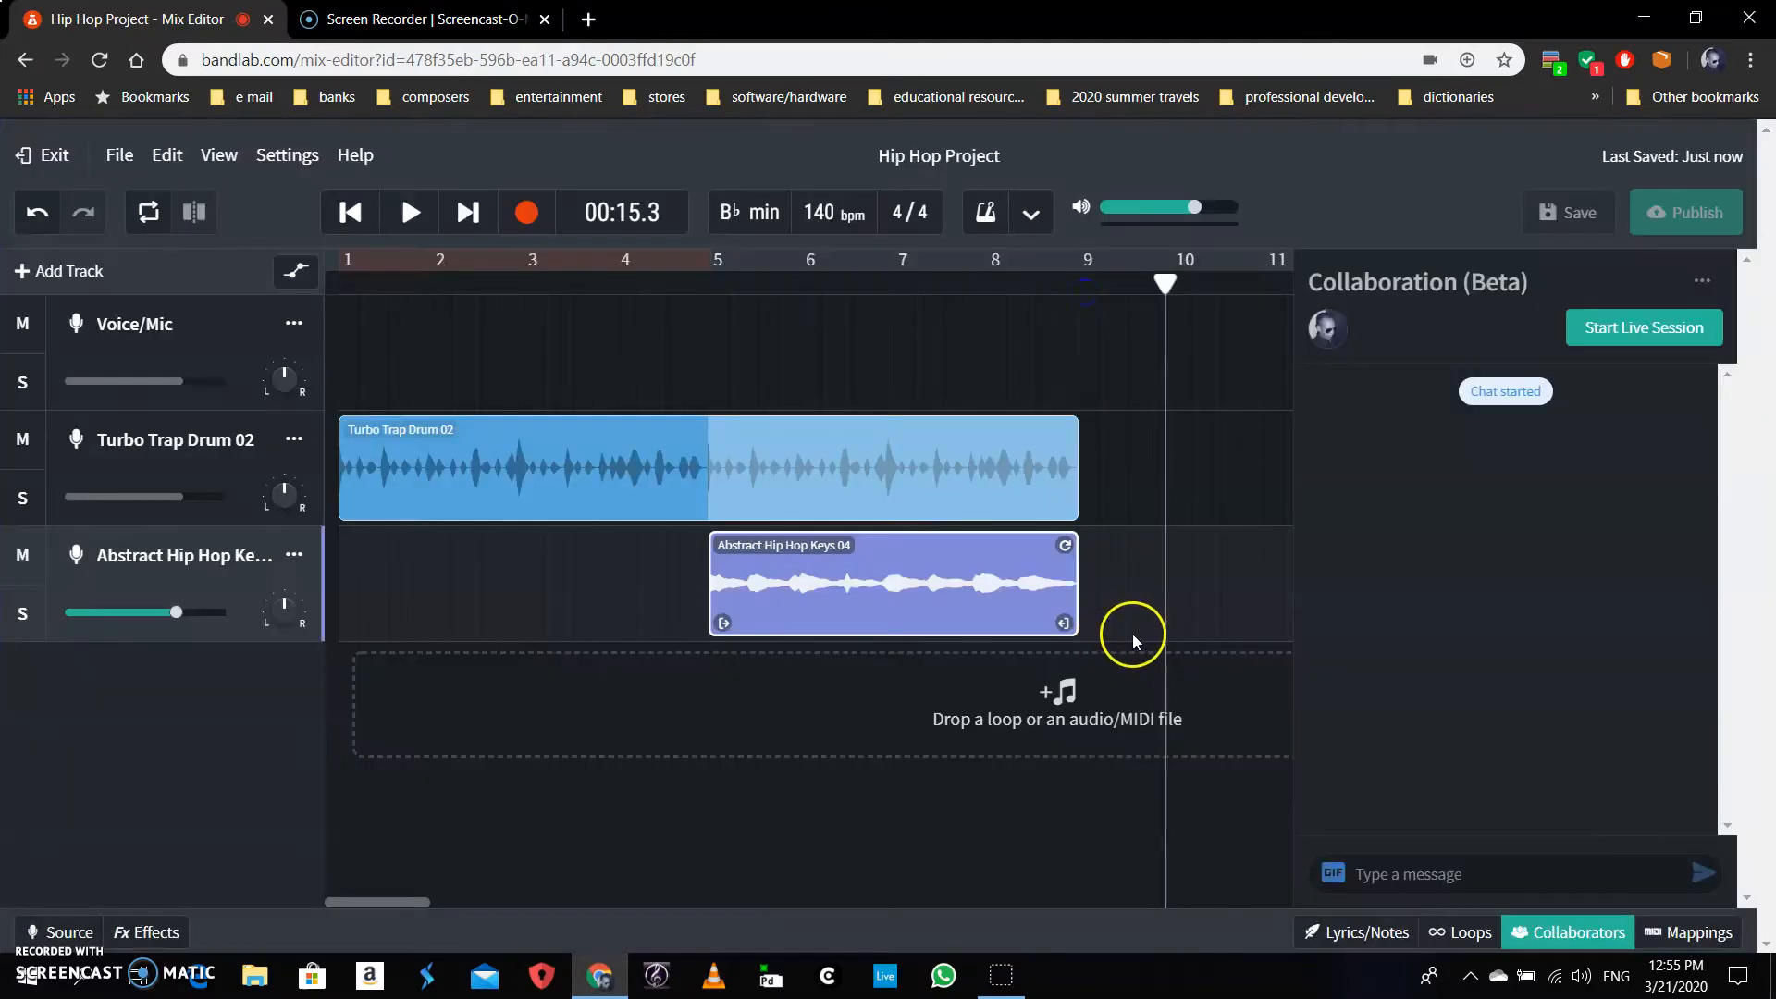